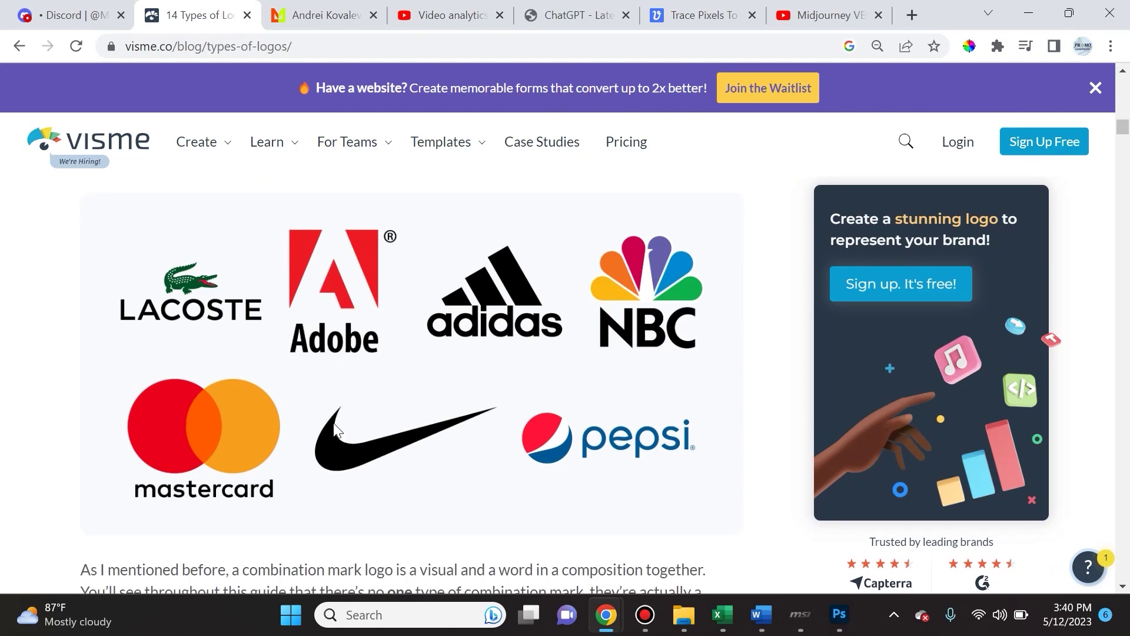
Browse the article's logo type sections down to Negative Space Logos, showing FedEx and Carrefour examples.
{"action": "scroll", "coordinate": [335, 426], "scroll_direction": "down", "scroll_amount": 15}
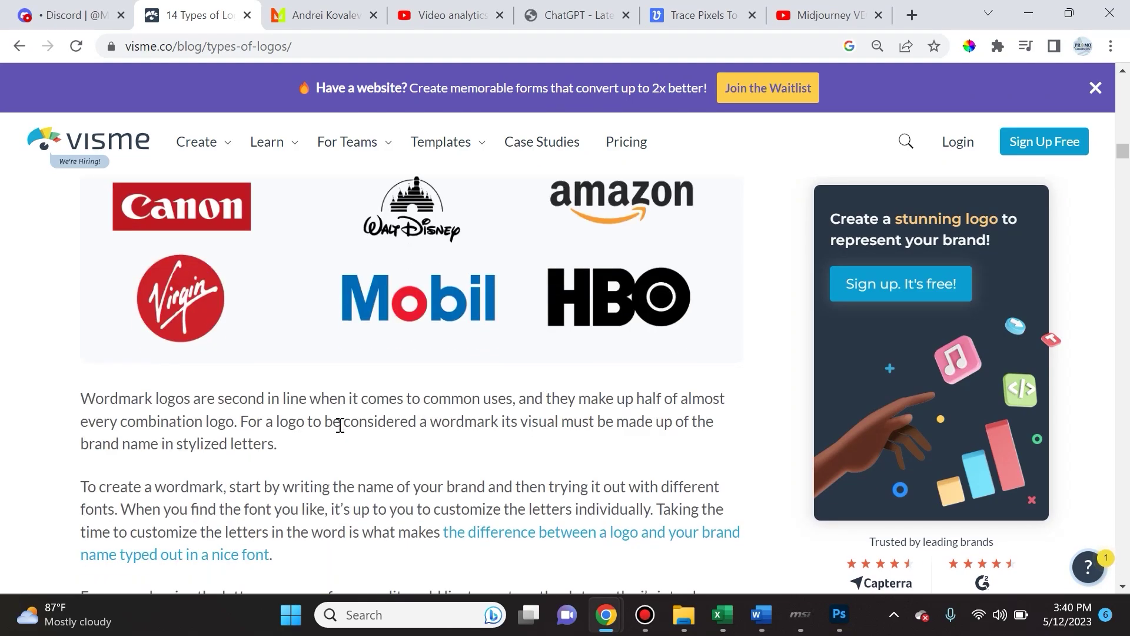
{"action": "scroll", "coordinate": [295, 386], "scroll_direction": "down", "scroll_amount": 4}
{"action": "scroll", "coordinate": [295, 386], "scroll_direction": "up", "scroll_amount": 20}
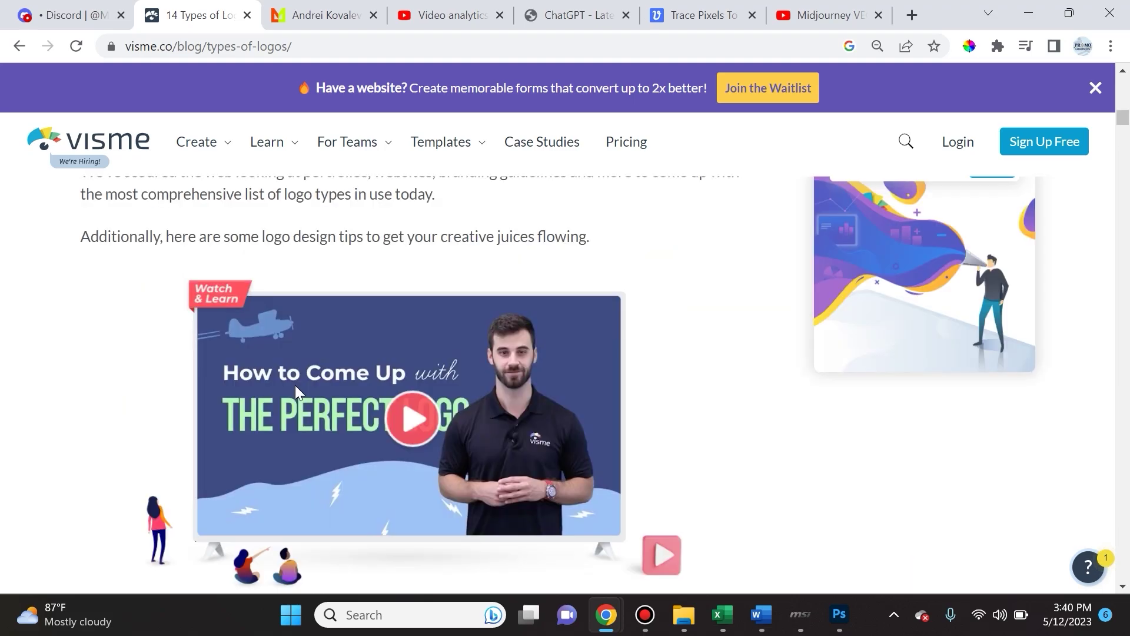
{"action": "scroll", "coordinate": [295, 385], "scroll_direction": "up", "scroll_amount": 7}
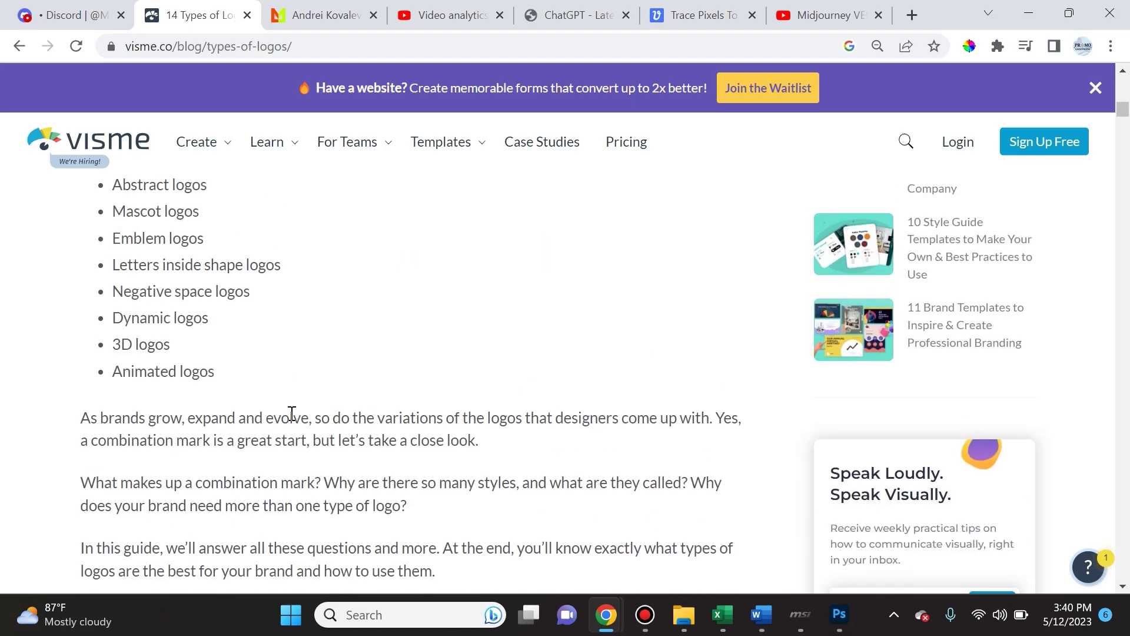
{"action": "scroll", "coordinate": [291, 413], "scroll_direction": "up", "scroll_amount": 5}
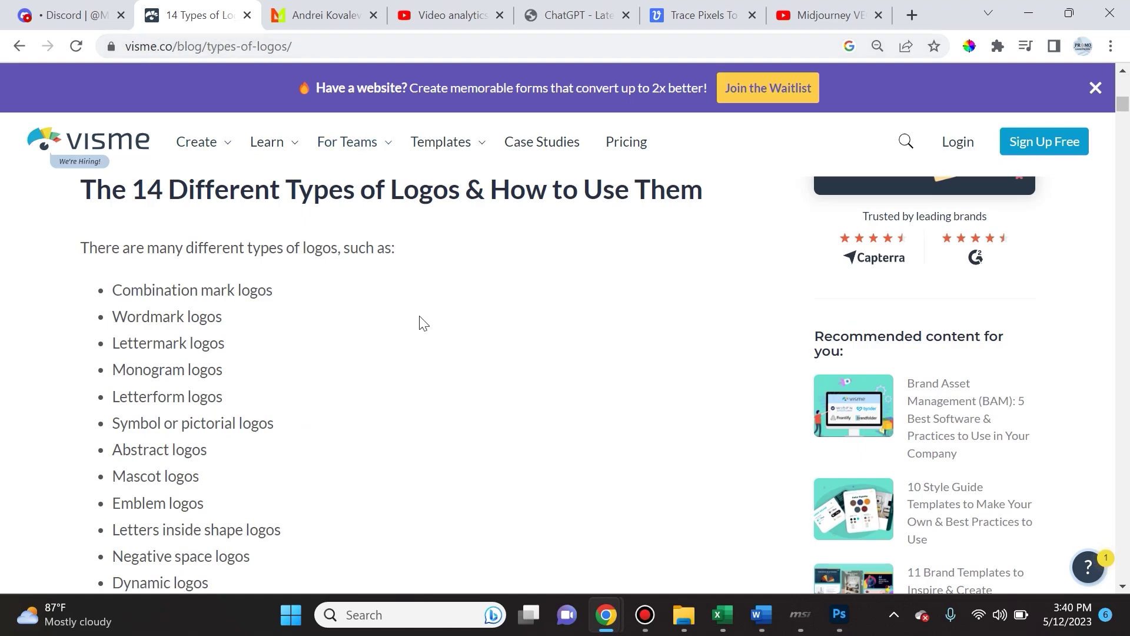
{"action": "scroll", "coordinate": [431, 322], "scroll_direction": "down", "scroll_amount": 1}
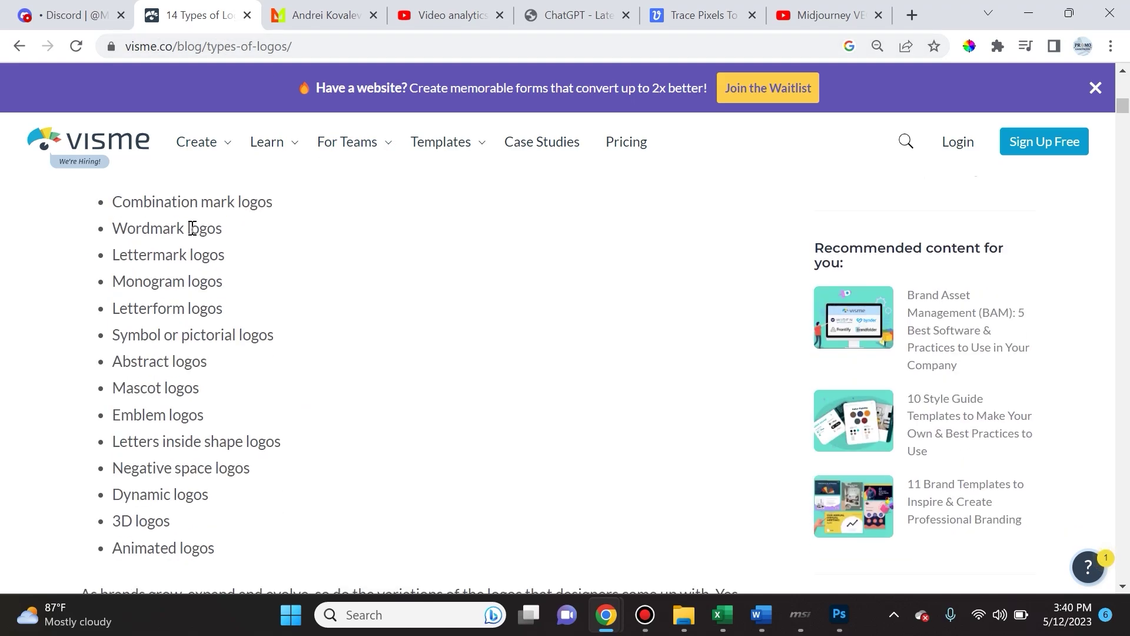
{"action": "scroll", "coordinate": [415, 359], "scroll_direction": "down", "scroll_amount": 3}
{"action": "scroll", "coordinate": [417, 354], "scroll_direction": "up", "scroll_amount": 3}
{"action": "scroll", "coordinate": [341, 328], "scroll_direction": "down", "scroll_amount": 10}
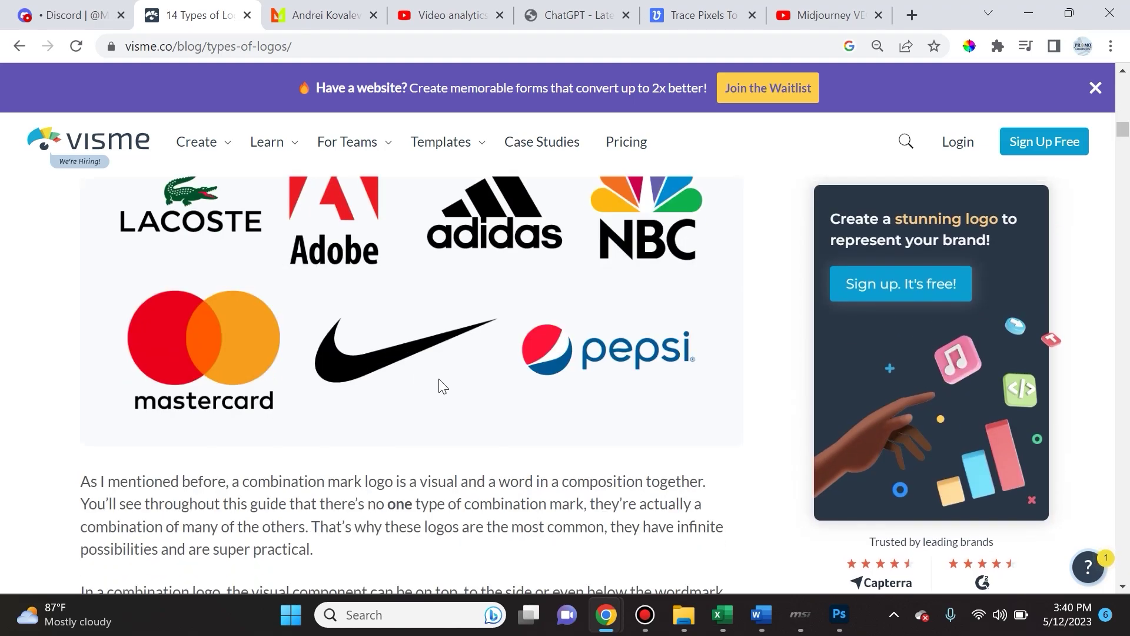
{"action": "scroll", "coordinate": [443, 386], "scroll_direction": "up", "scroll_amount": 1}
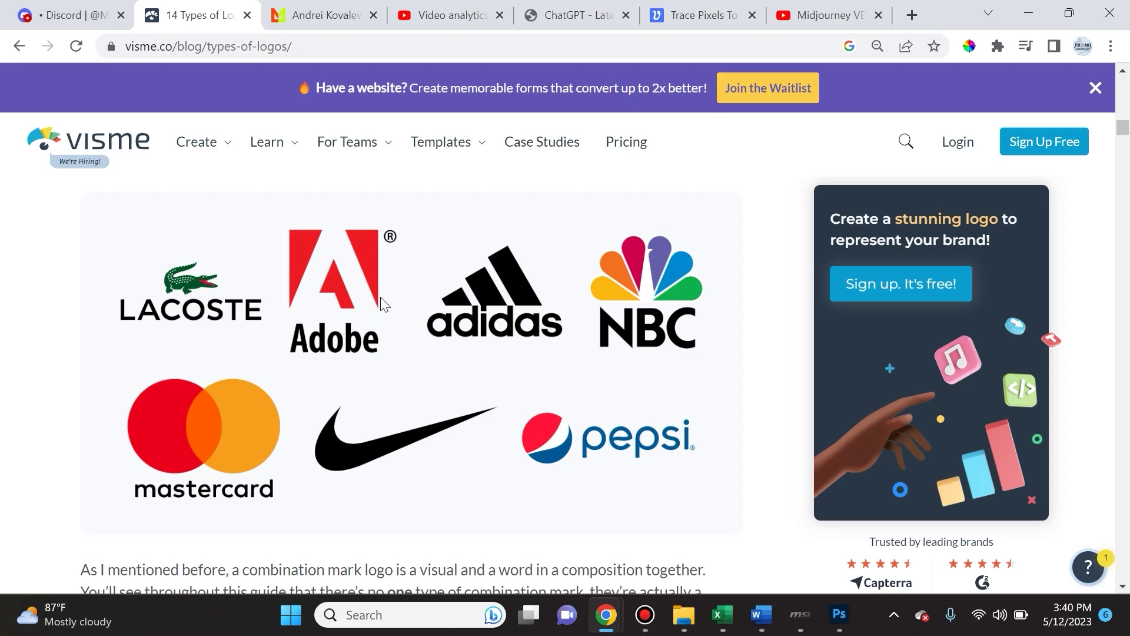
{"action": "scroll", "coordinate": [372, 386], "scroll_direction": "down", "scroll_amount": 13}
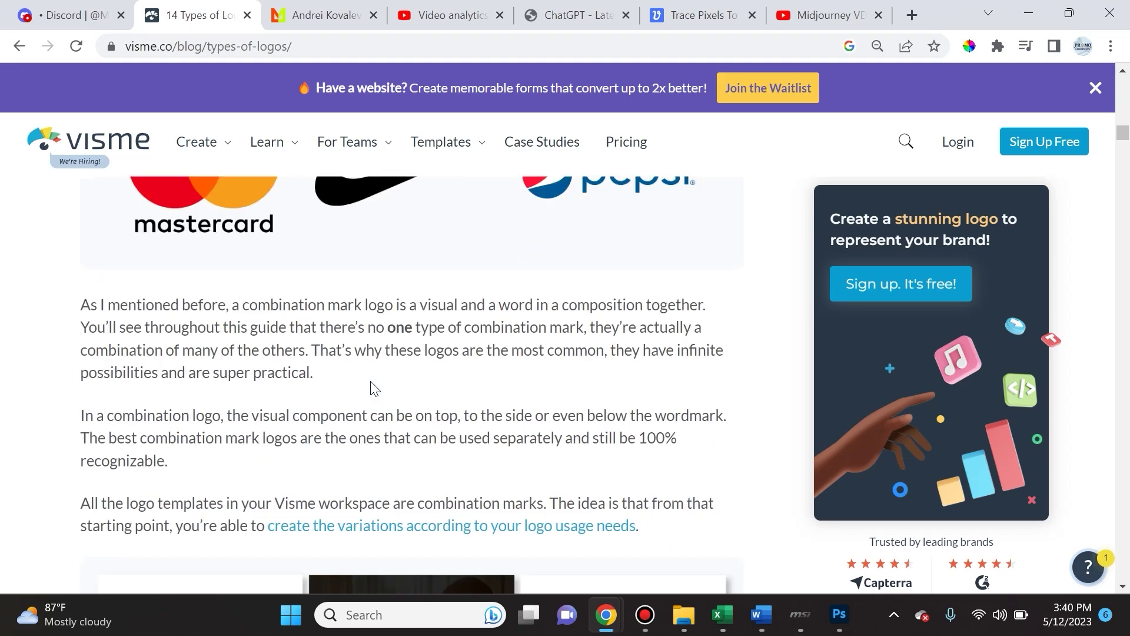
{"action": "scroll", "coordinate": [372, 383], "scroll_direction": "up", "scroll_amount": 2}
{"action": "scroll", "coordinate": [372, 383], "scroll_direction": "up", "scroll_amount": 10}
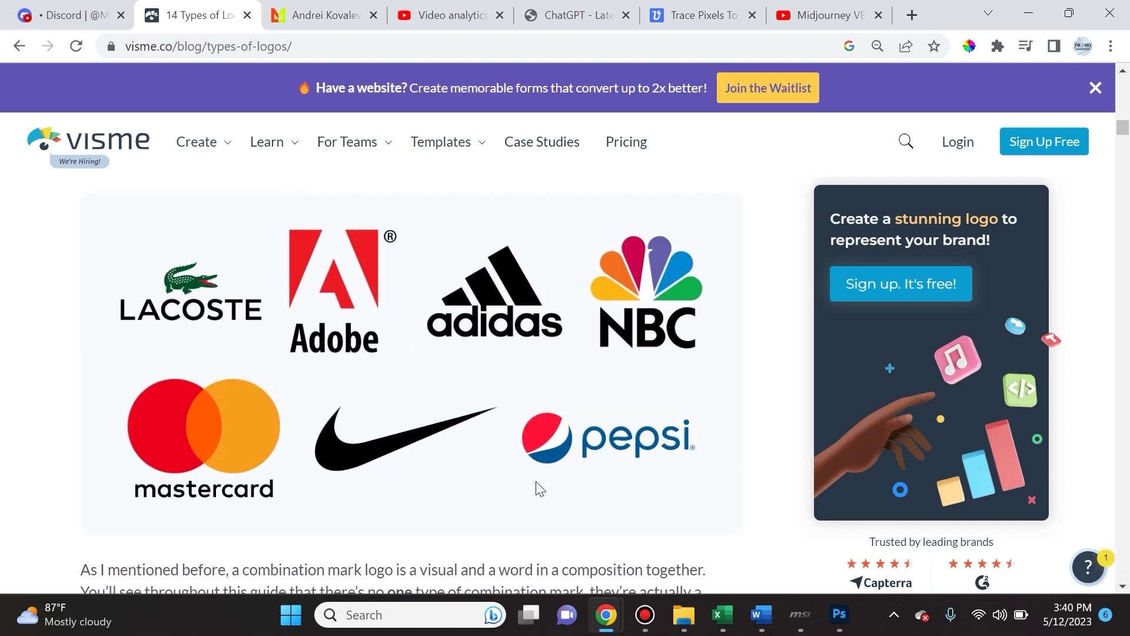
{"action": "scroll", "coordinate": [361, 468], "scroll_direction": "down", "scroll_amount": 12}
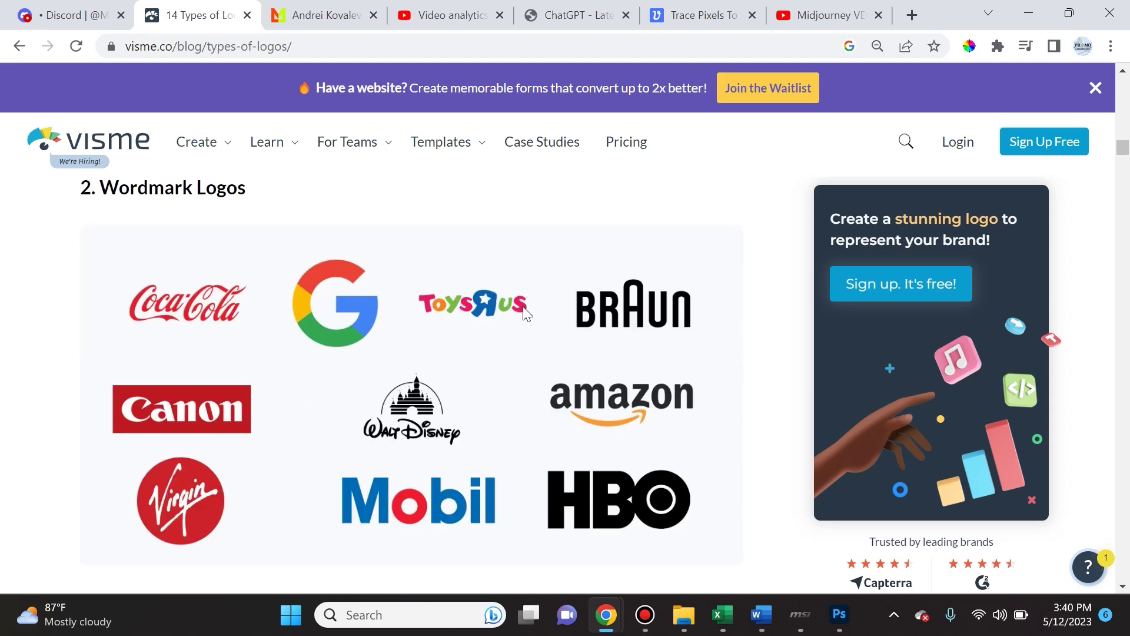
{"action": "scroll", "coordinate": [524, 314], "scroll_direction": "down", "scroll_amount": 15}
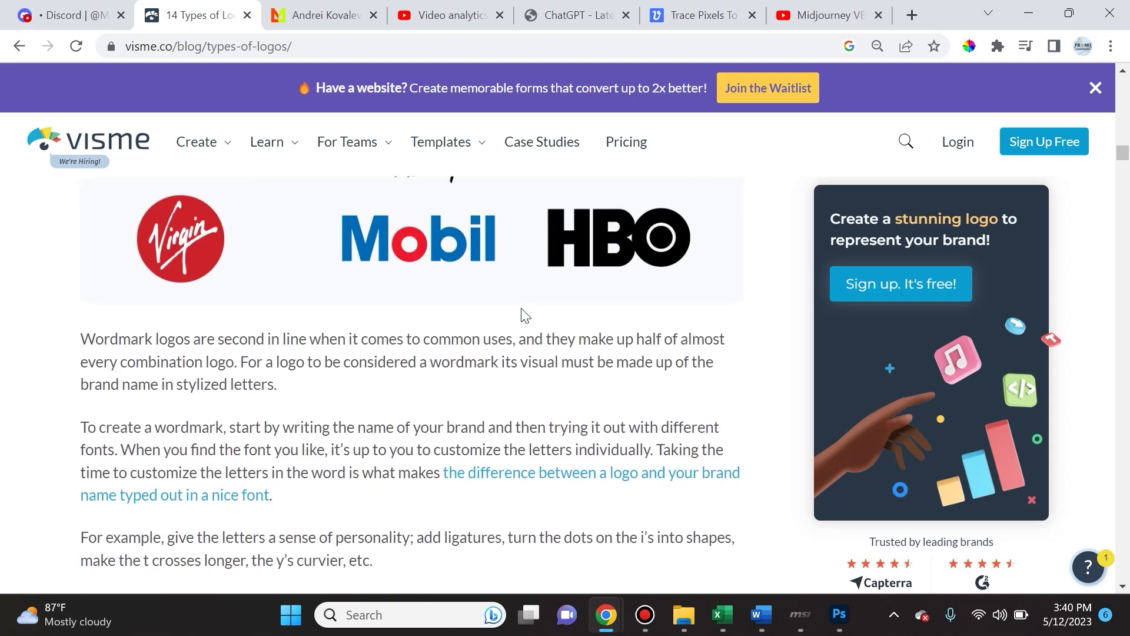
{"action": "scroll", "coordinate": [521, 304], "scroll_direction": "down", "scroll_amount": 6}
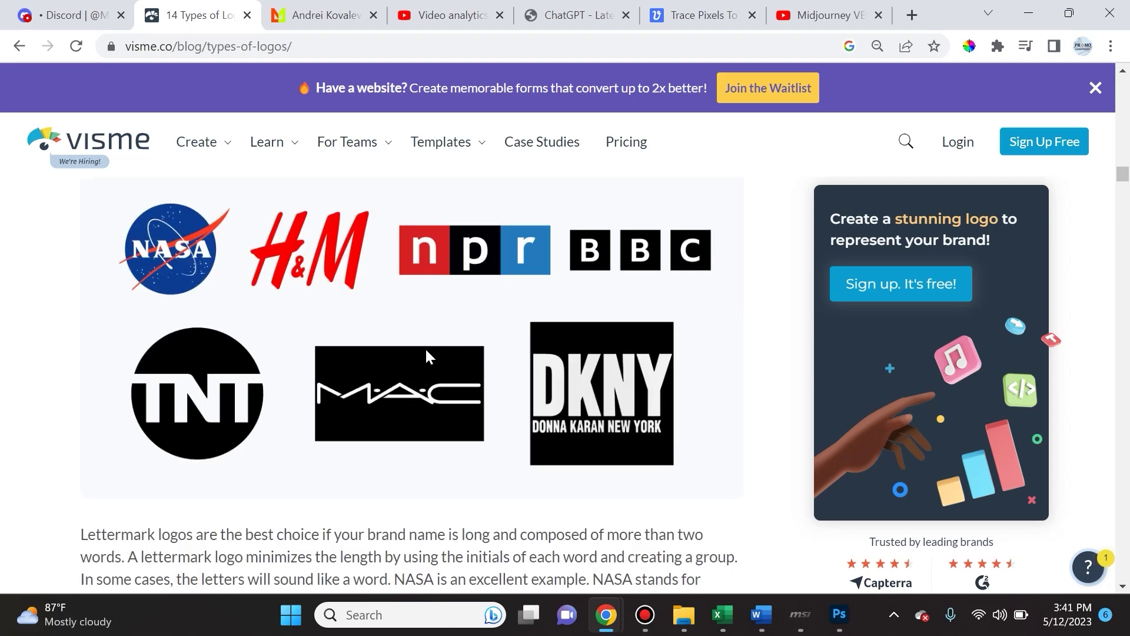
{"action": "scroll", "coordinate": [426, 352], "scroll_direction": "down", "scroll_amount": 12}
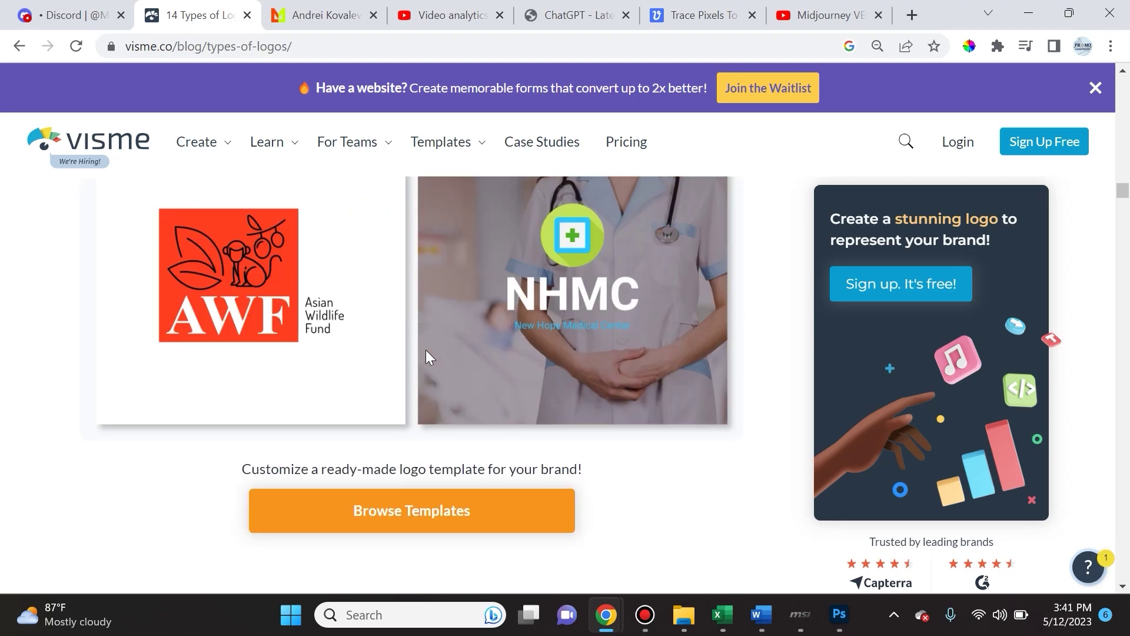
{"action": "scroll", "coordinate": [426, 353], "scroll_direction": "down", "scroll_amount": 4}
{"action": "scroll", "coordinate": [428, 354], "scroll_direction": "up", "scroll_amount": 3}
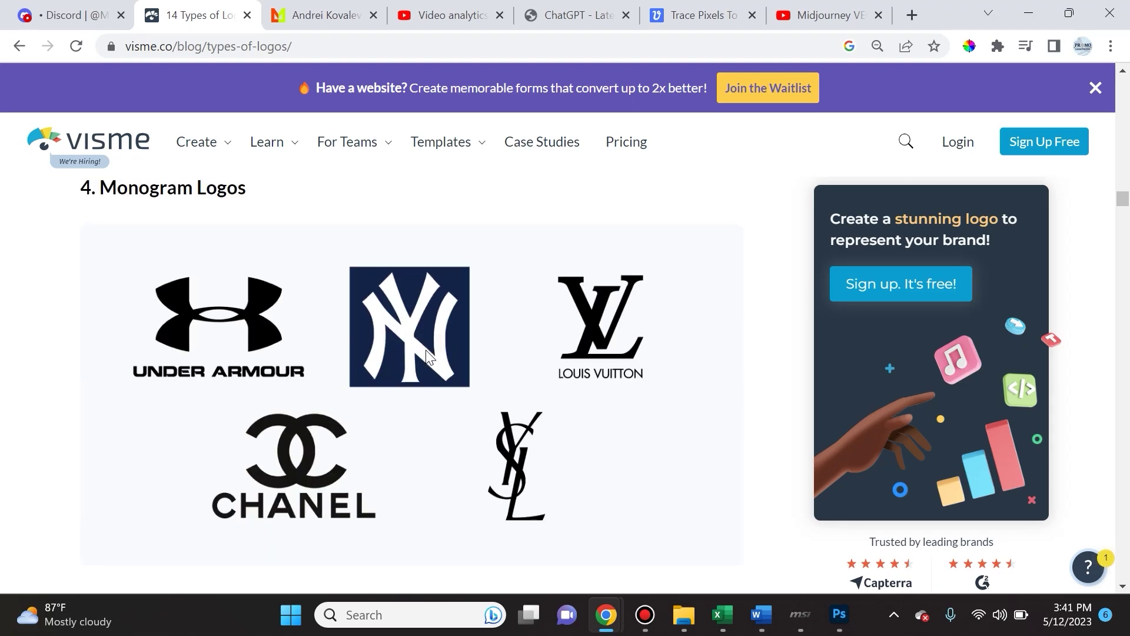
{"action": "scroll", "coordinate": [428, 354], "scroll_direction": "down", "scroll_amount": 11}
{"action": "scroll", "coordinate": [426, 352], "scroll_direction": "down", "scroll_amount": 20}
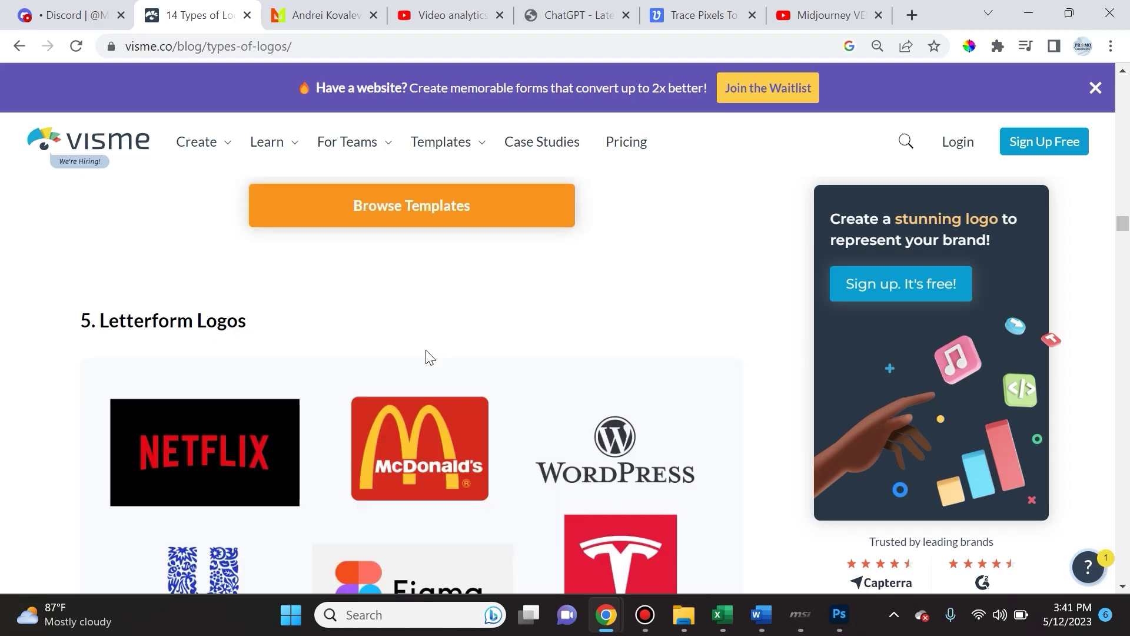
{"action": "scroll", "coordinate": [428, 356], "scroll_direction": "down", "scroll_amount": 5}
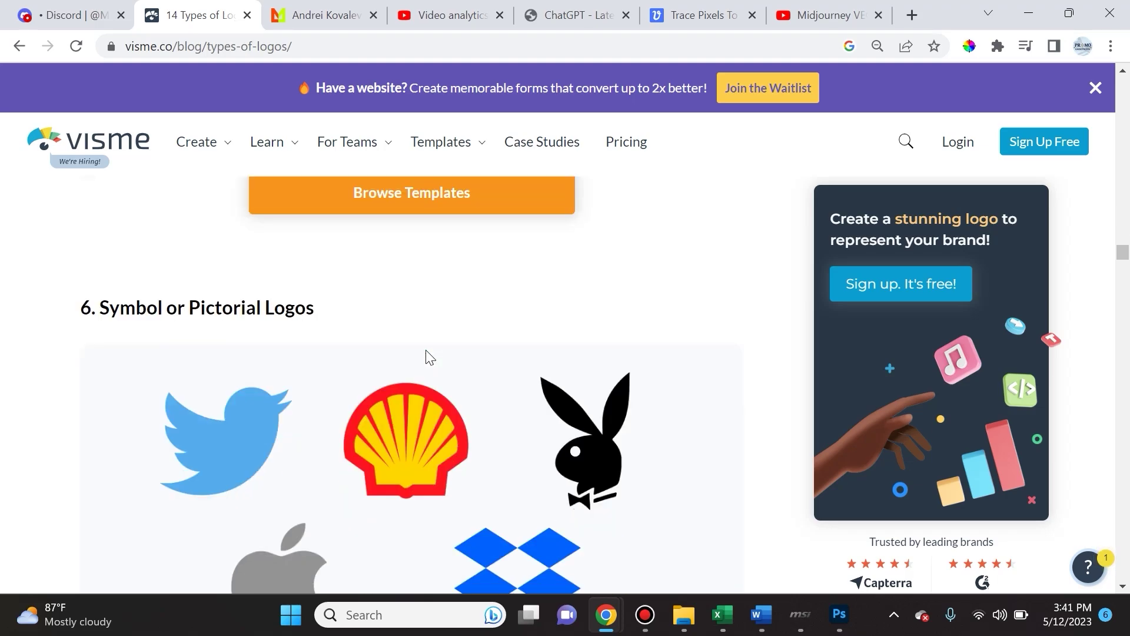
{"action": "scroll", "coordinate": [426, 351], "scroll_direction": "up", "scroll_amount": 2}
{"action": "scroll", "coordinate": [427, 351], "scroll_direction": "down", "scroll_amount": 8}
{"action": "scroll", "coordinate": [427, 350], "scroll_direction": "down", "scroll_amount": 14}
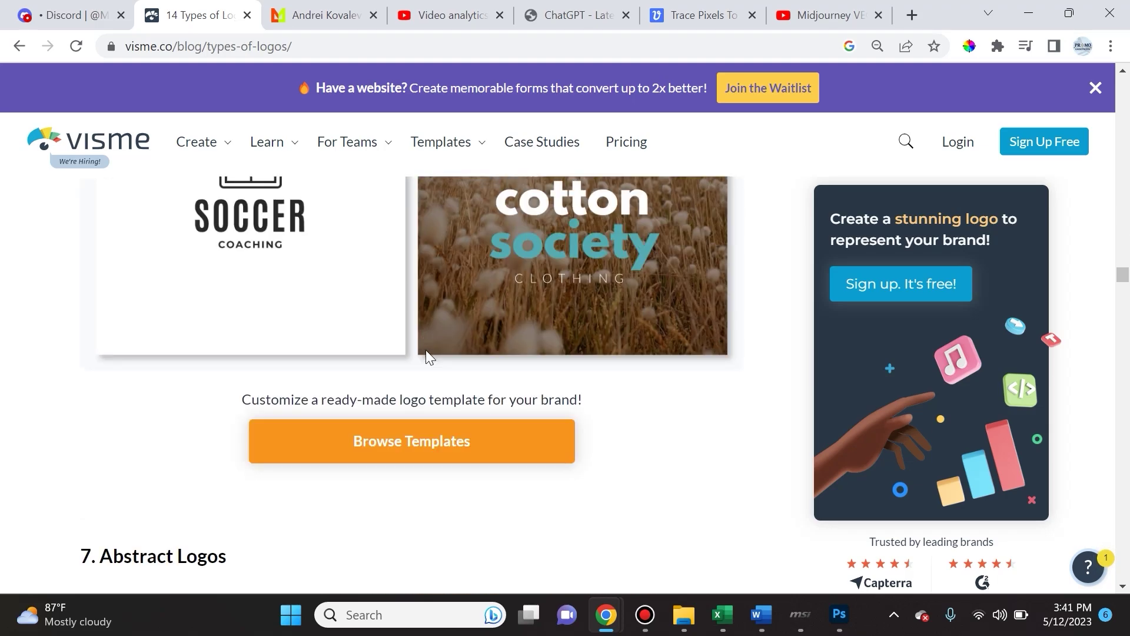
{"action": "scroll", "coordinate": [430, 356], "scroll_direction": "down", "scroll_amount": 20}
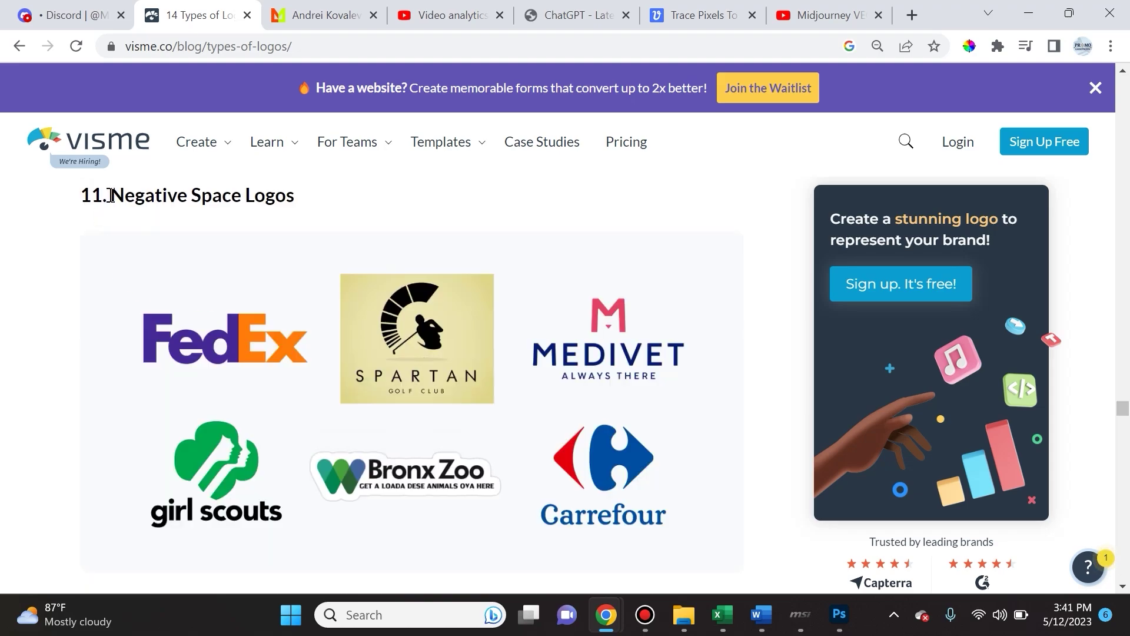
Highlight the 'Negative Space Logos' heading, then zoom the page in and back out.
{"action": "left_click_drag", "start_coordinate": [110, 196], "coordinate": [297, 207]}
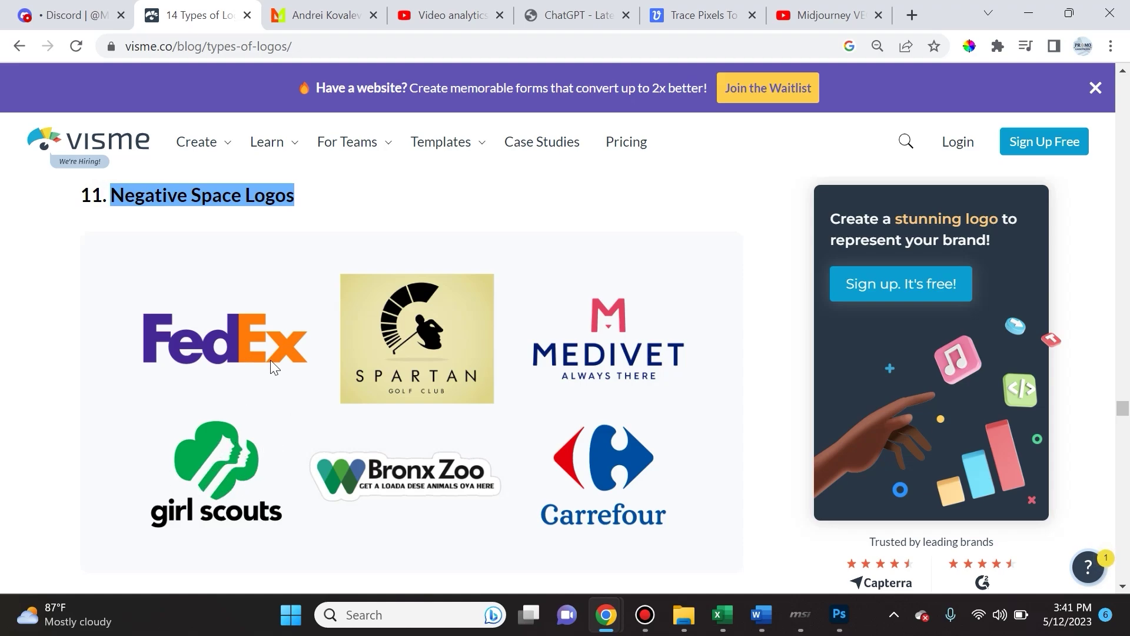
{"action": "scroll", "coordinate": [257, 348], "scroll_direction": "up", "scroll_amount": 3, "text": "ctrl"}
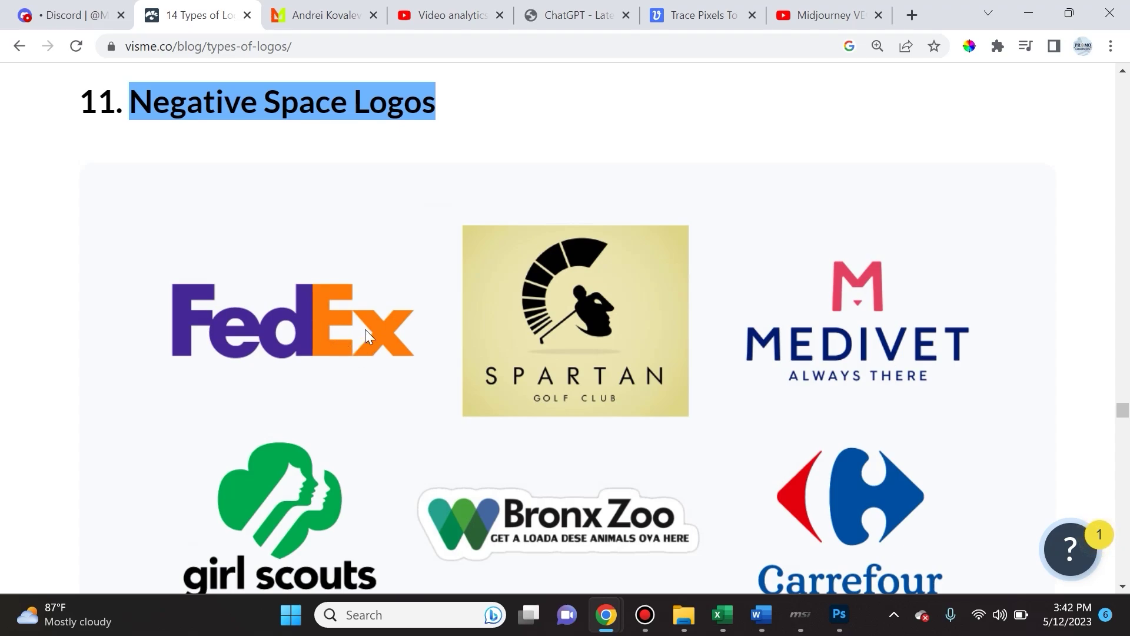
{"action": "scroll", "coordinate": [365, 330], "scroll_direction": "down", "scroll_amount": 4, "text": "ctrl"}
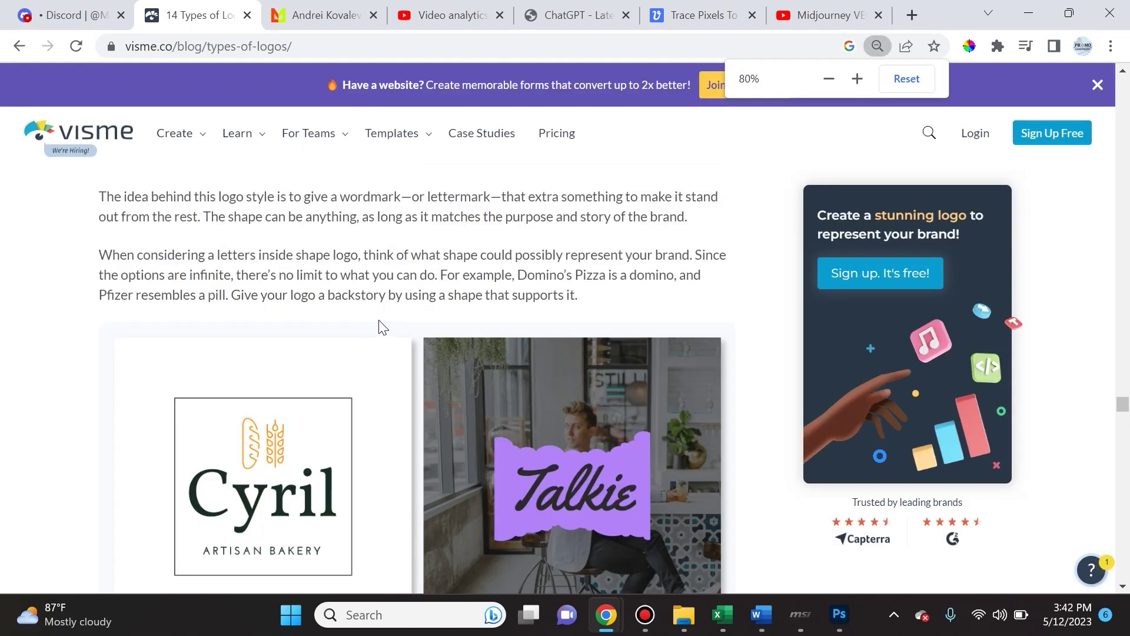
In Discord, reset the page zoom and enlarge the upscaled acupuncture logo Image #2.
{"action": "key", "text": "ctrl+1"}
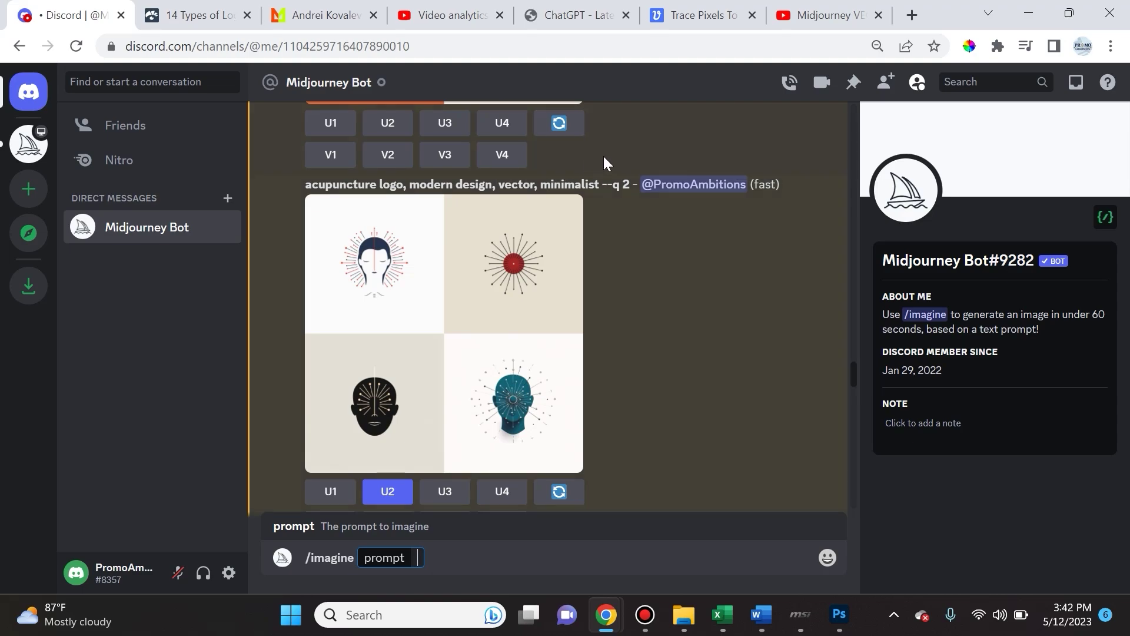
{"action": "key", "text": "ctrl+0"}
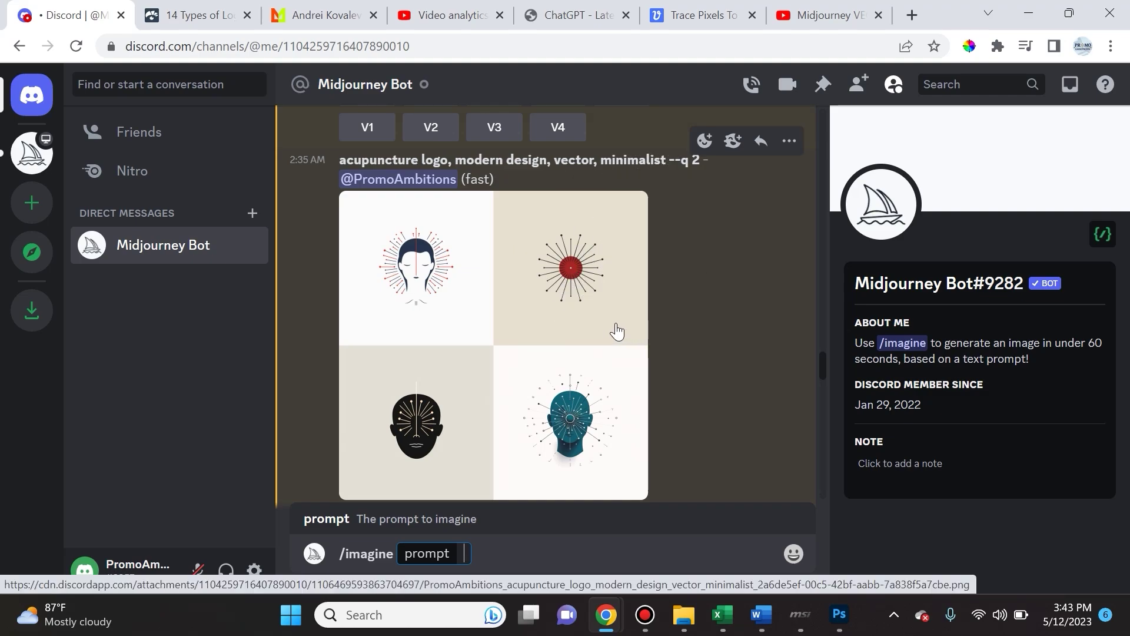
{"action": "scroll", "coordinate": [617, 332], "scroll_direction": "down", "scroll_amount": 5}
{"action": "scroll", "coordinate": [436, 430], "scroll_direction": "up", "scroll_amount": 4}
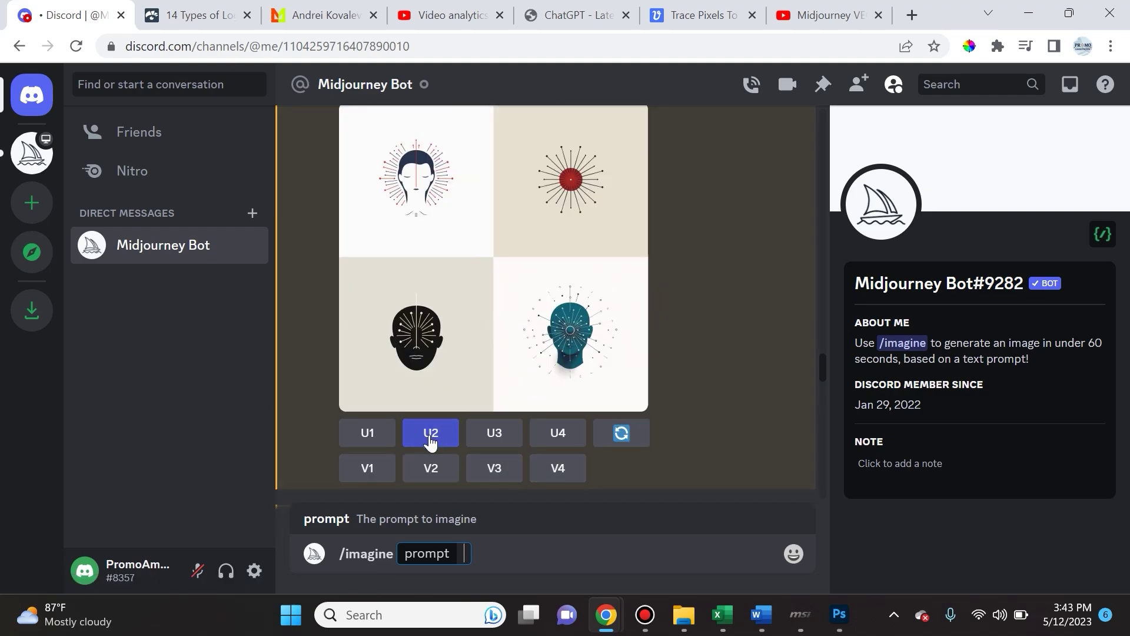
{"action": "scroll", "coordinate": [603, 399], "scroll_direction": "down", "scroll_amount": 5}
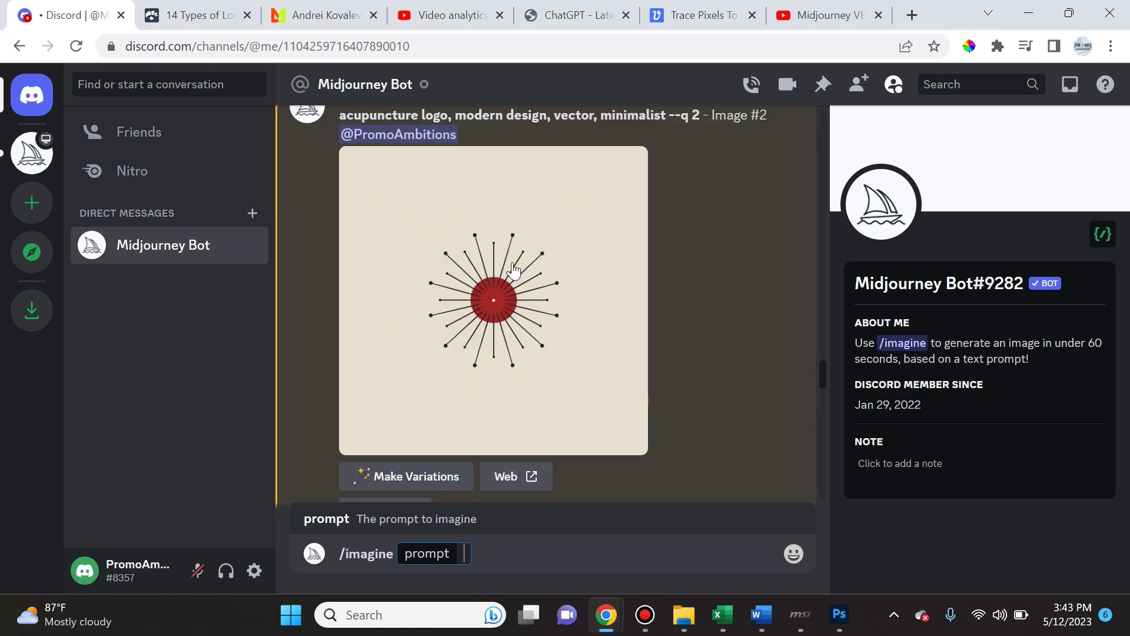
{"action": "left_click", "coordinate": [478, 301]}
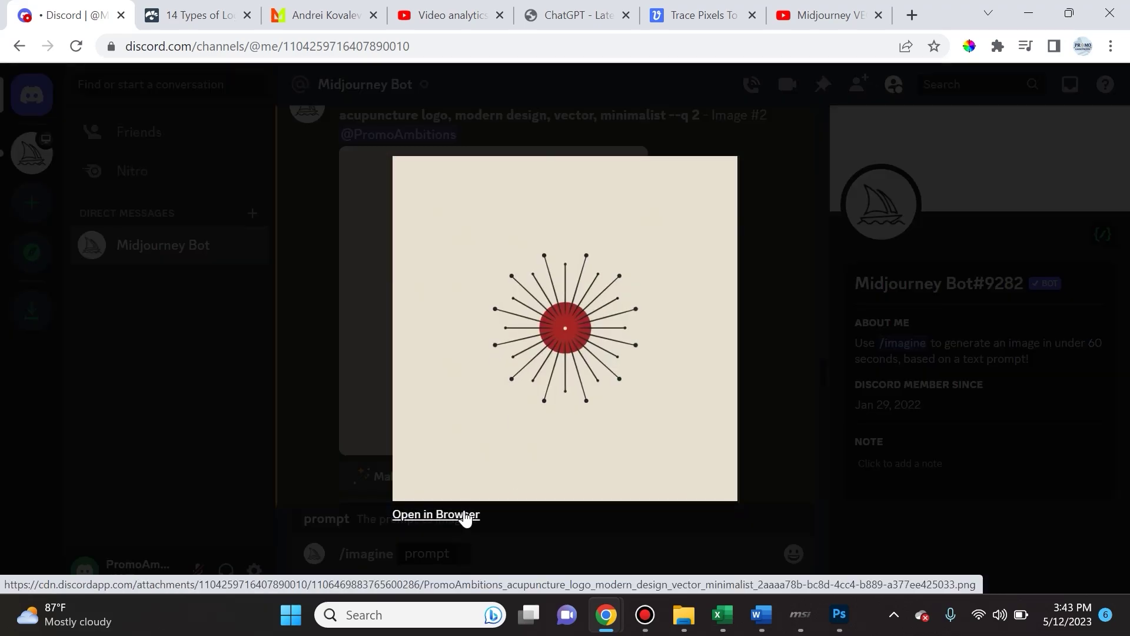
Open the upscaled acupuncture logo in its own browser tab and bring up its save options.
{"action": "left_click", "coordinate": [464, 516]}
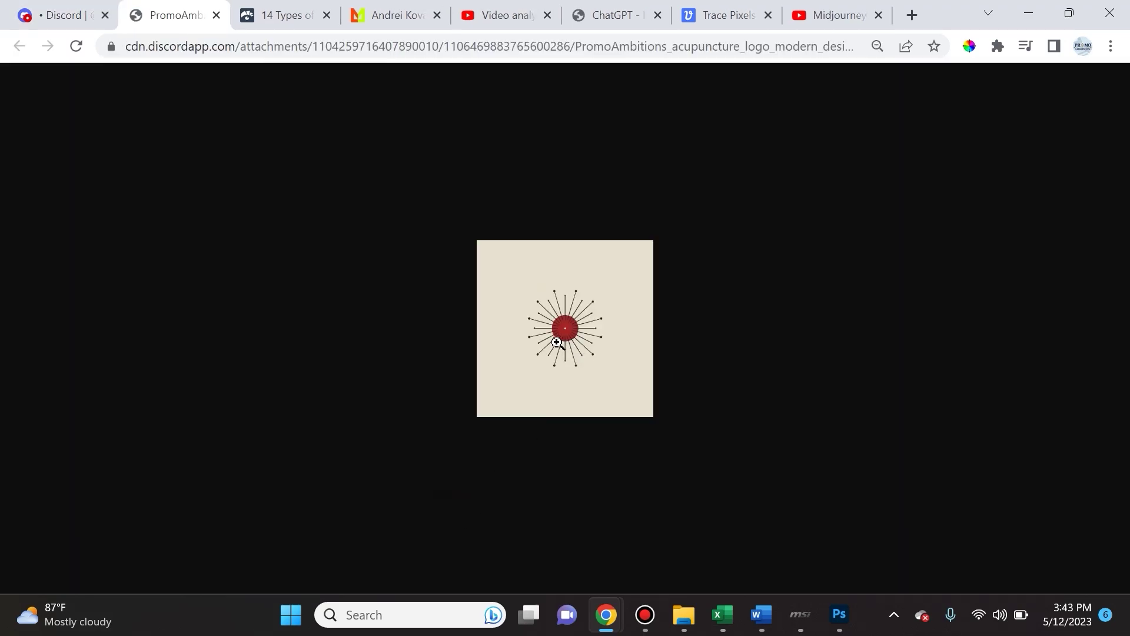
{"action": "scroll", "coordinate": [557, 341], "scroll_direction": "up", "scroll_amount": 5}
{"action": "right_click", "coordinate": [553, 339]}
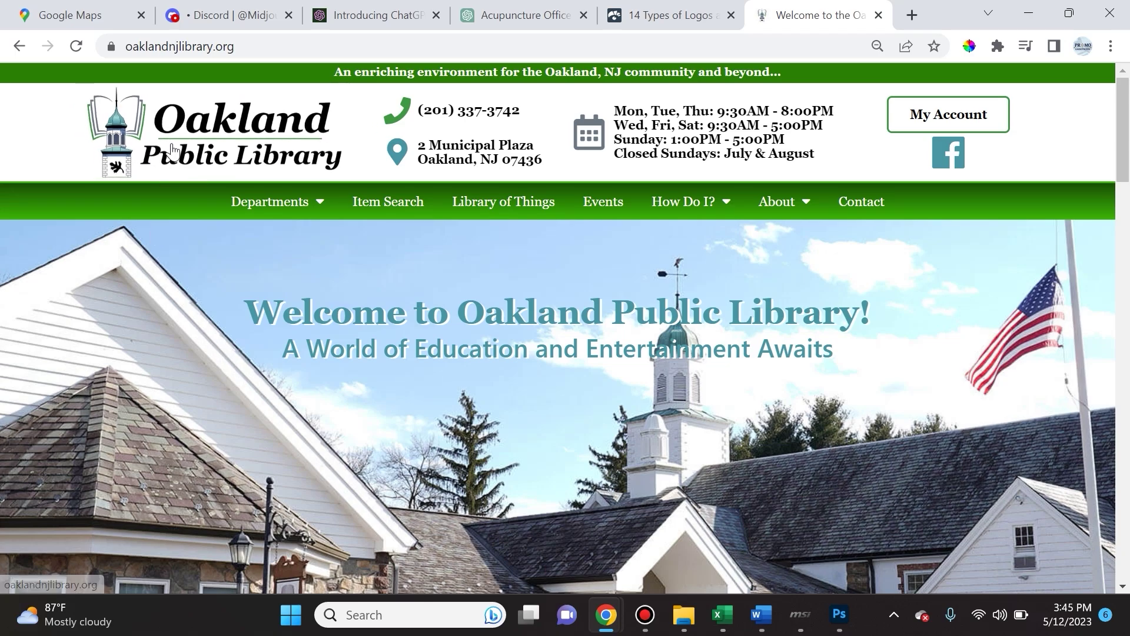
In Photoshop, enable Move tool Auto-Select and zoom out to 50%, then return to the browser.
{"action": "key", "text": "alt+Tab"}
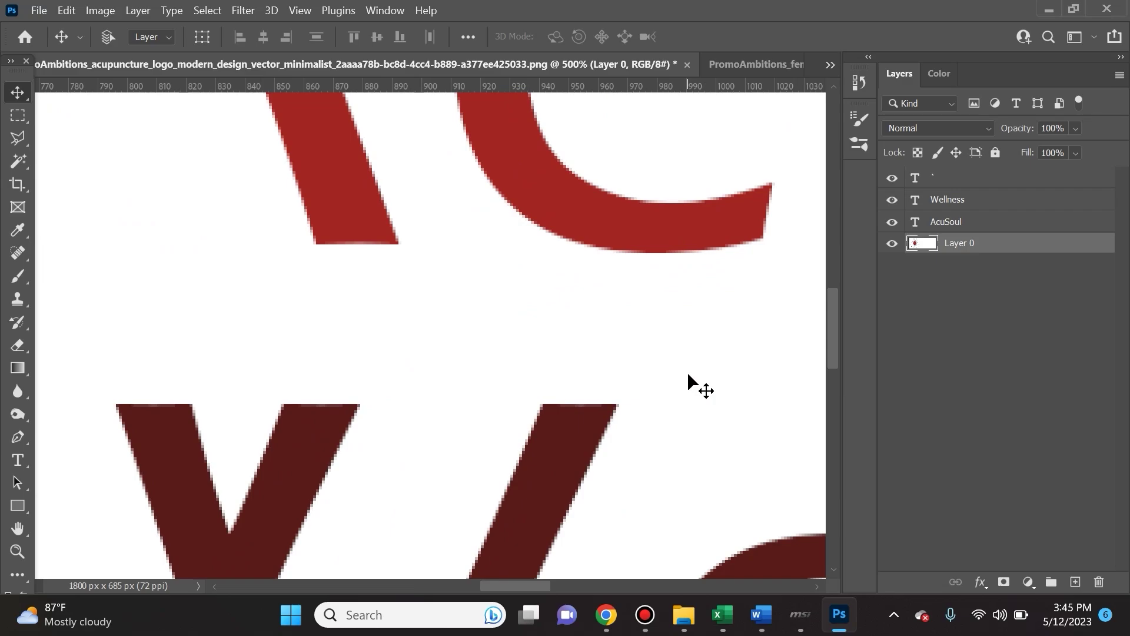
{"action": "key", "text": "ctrl"}
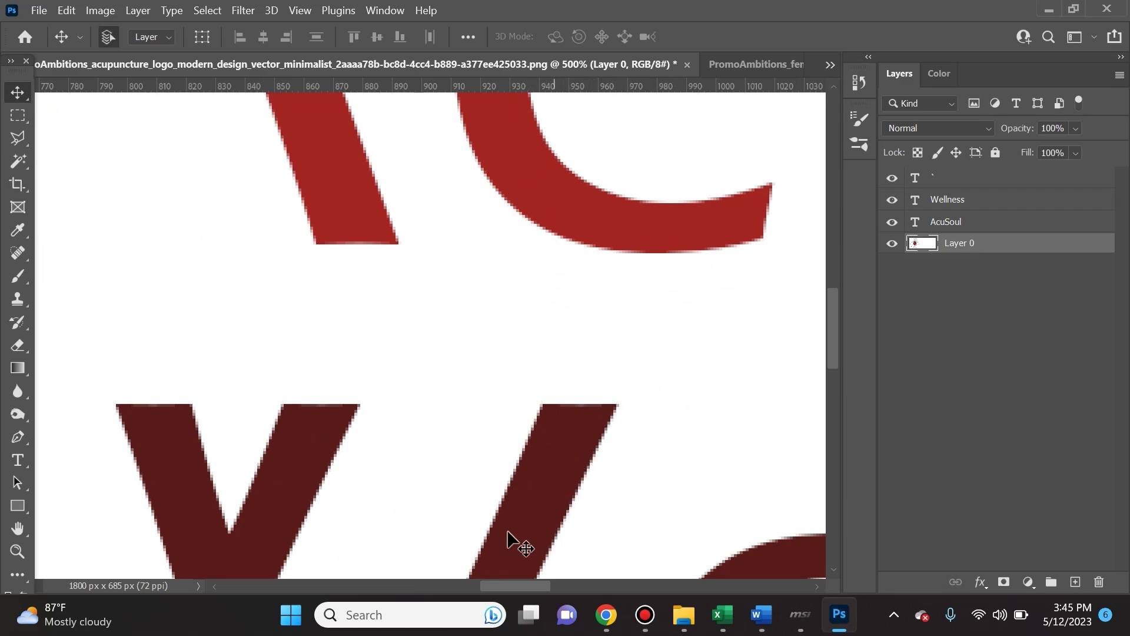
{"action": "scroll", "coordinate": [507, 532], "scroll_direction": "down", "scroll_amount": 7}
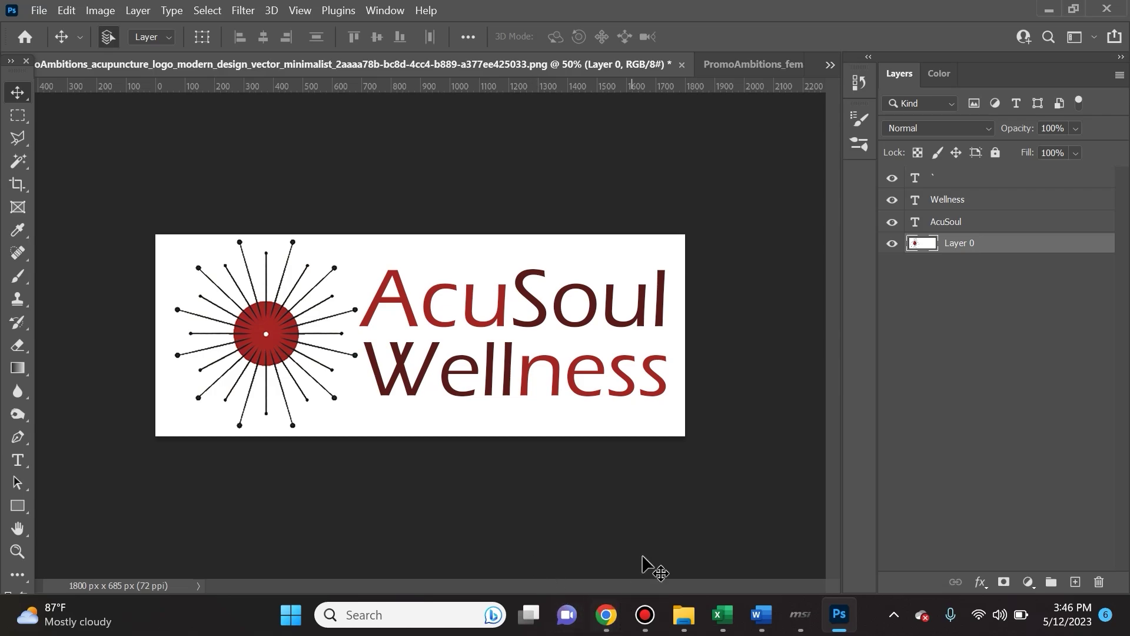
{"action": "left_click", "coordinate": [606, 615]}
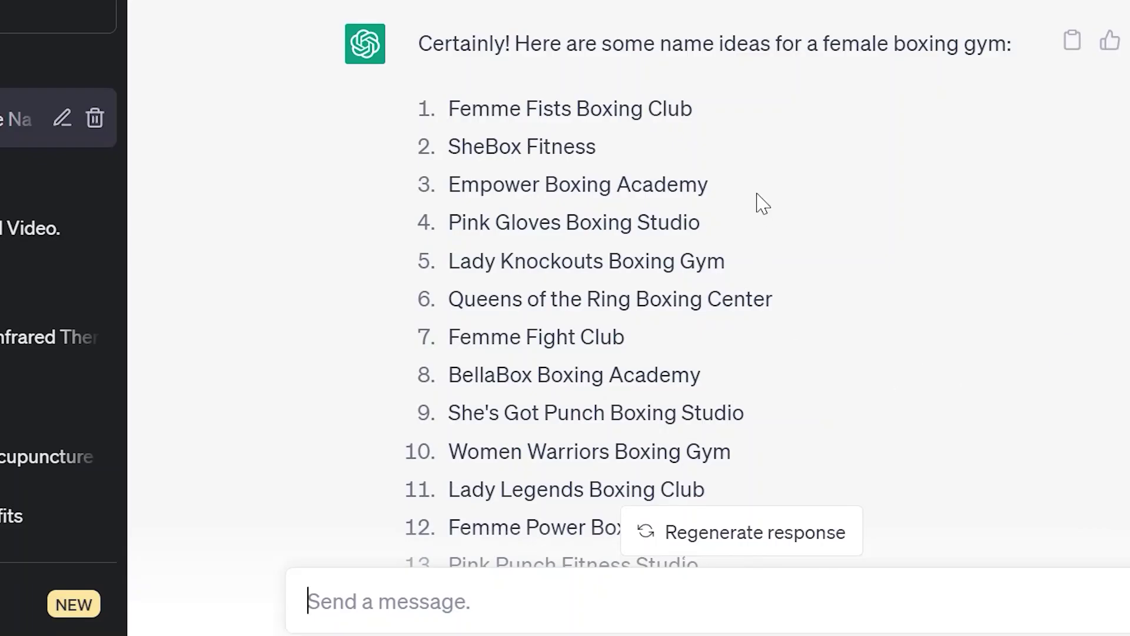
Read the ChatGPT gym names down to Goddess Glove Boxing Studio, then switch to Photoshop.
{"action": "scroll", "coordinate": [668, 71], "scroll_direction": "up", "scroll_amount": 3}
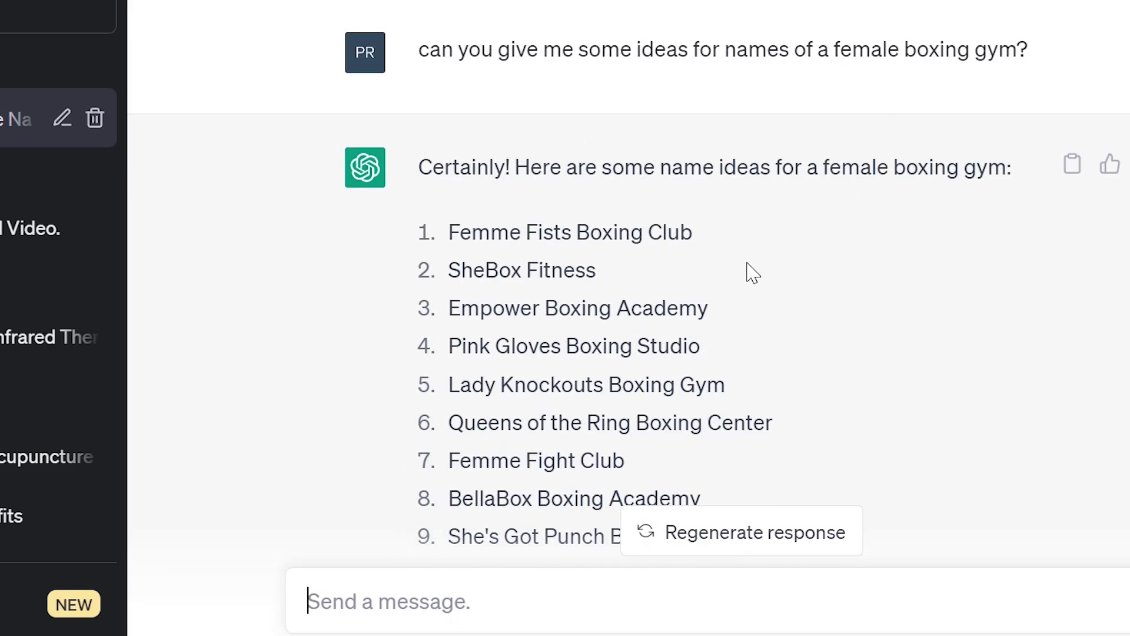
{"action": "scroll", "coordinate": [712, 298], "scroll_direction": "down", "scroll_amount": 5}
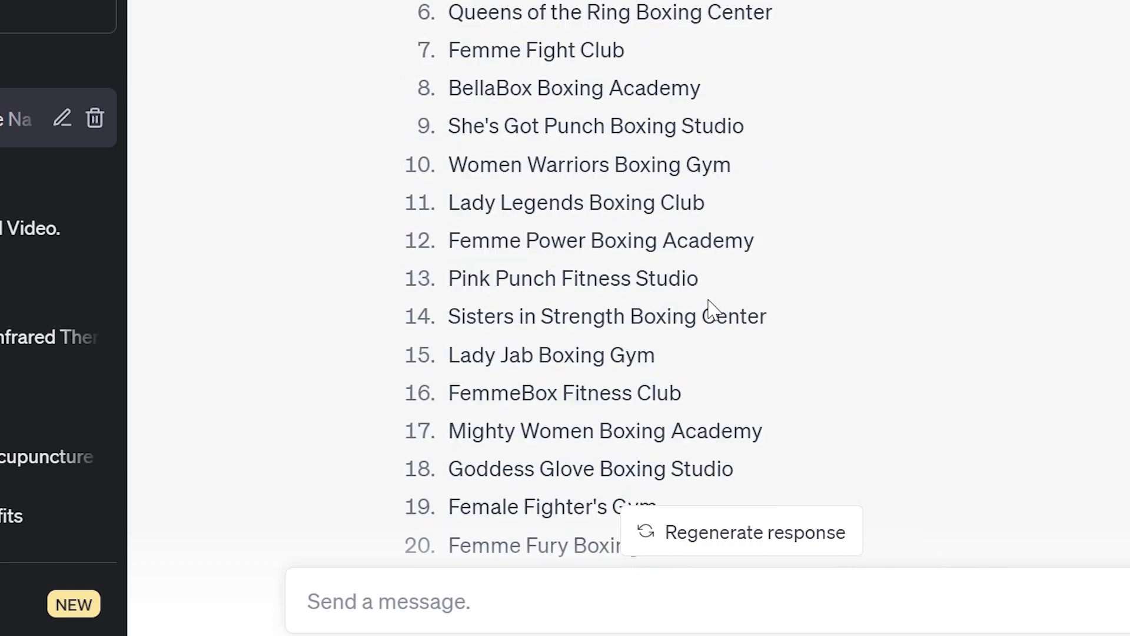
{"action": "scroll", "coordinate": [708, 300], "scroll_direction": "up", "scroll_amount": 3}
{"action": "scroll", "coordinate": [711, 312], "scroll_direction": "down", "scroll_amount": 2}
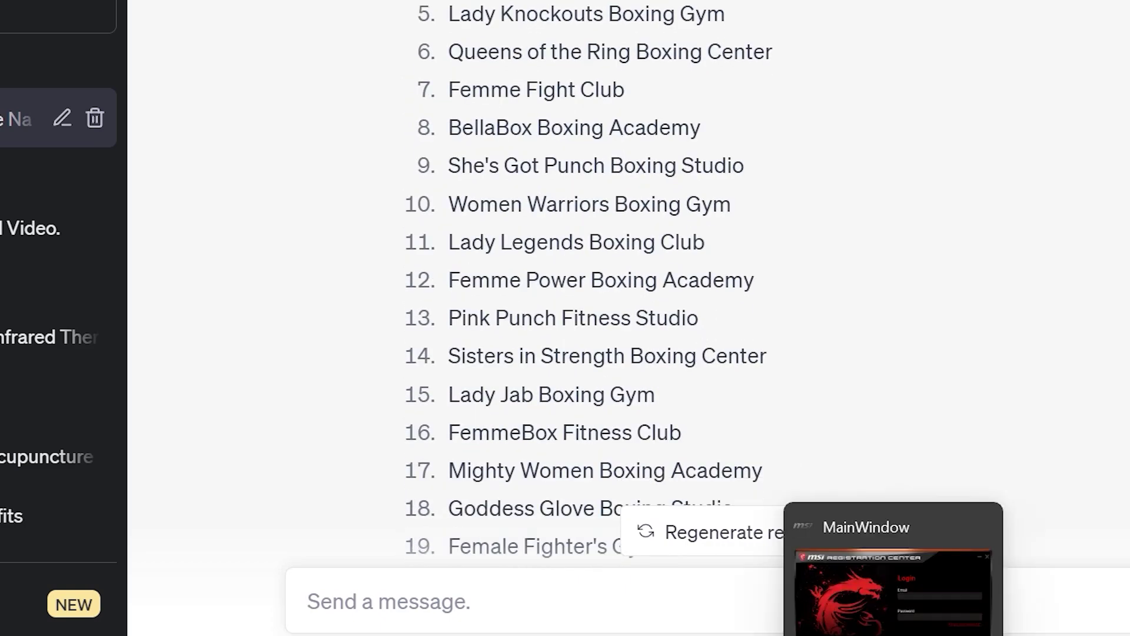
{"action": "left_click", "coordinate": [839, 618]}
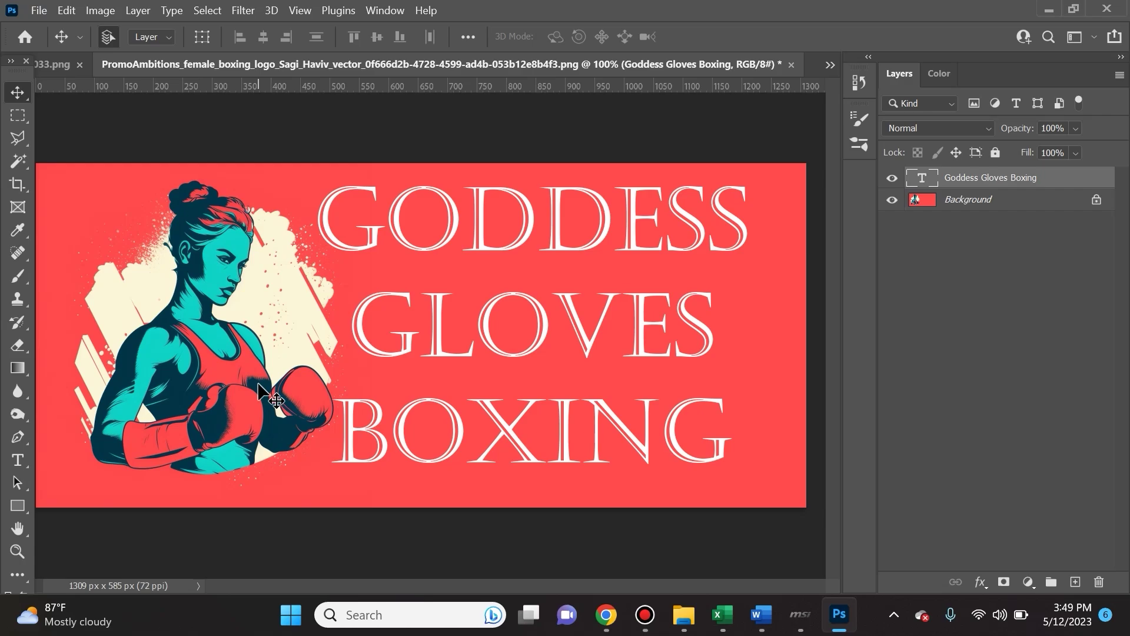
Leave the Goddess Gloves Boxing logo in Photoshop and return to the Midjourney chat.
{"action": "key", "text": "alt+Tab"}
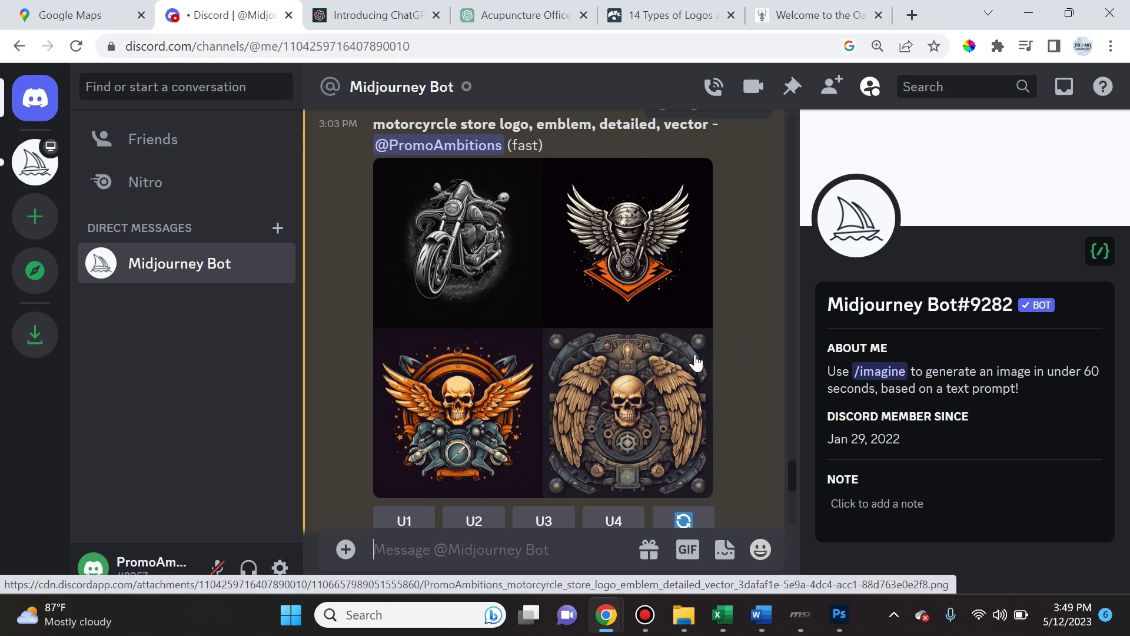
Scroll past the motorcycle store logo grids to the 'barbershop logo, detailed, flat, vector' grid.
{"action": "scroll", "coordinate": [682, 350], "scroll_direction": "down", "scroll_amount": 8}
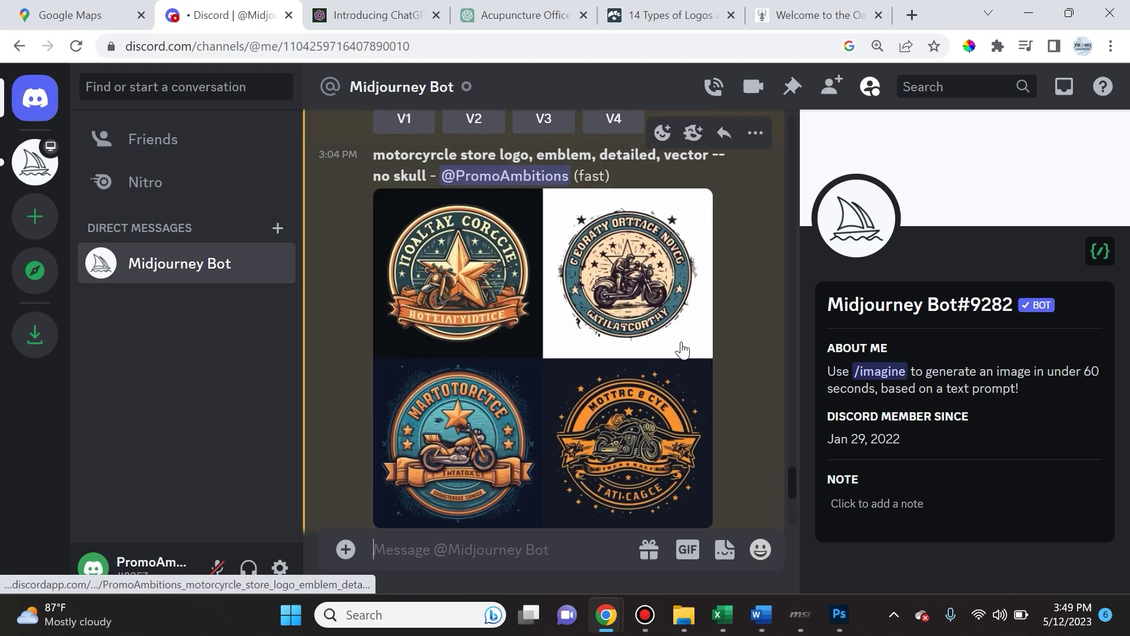
{"action": "scroll", "coordinate": [684, 353], "scroll_direction": "up", "scroll_amount": 2}
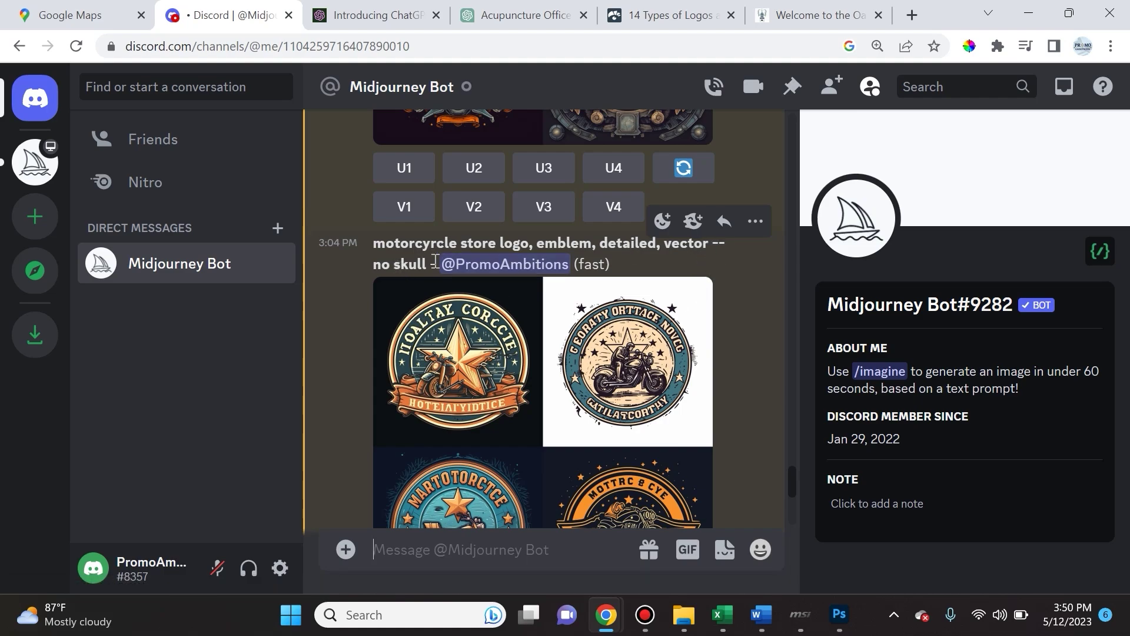
{"action": "scroll", "coordinate": [581, 399], "scroll_direction": "up", "scroll_amount": 5}
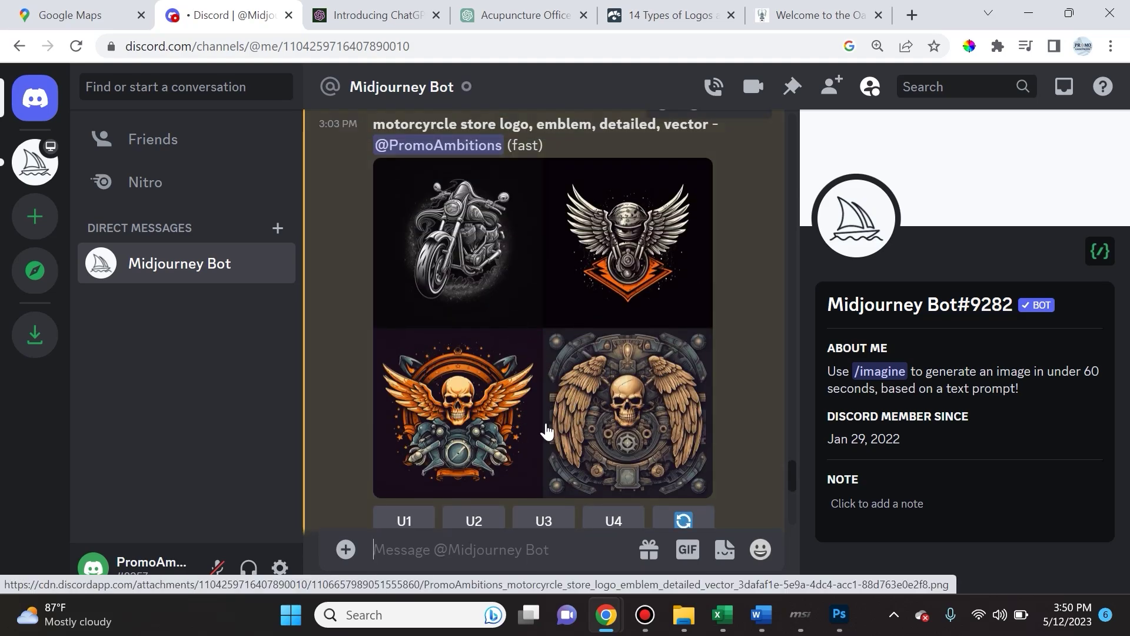
{"action": "scroll", "coordinate": [547, 432], "scroll_direction": "down", "scroll_amount": 6}
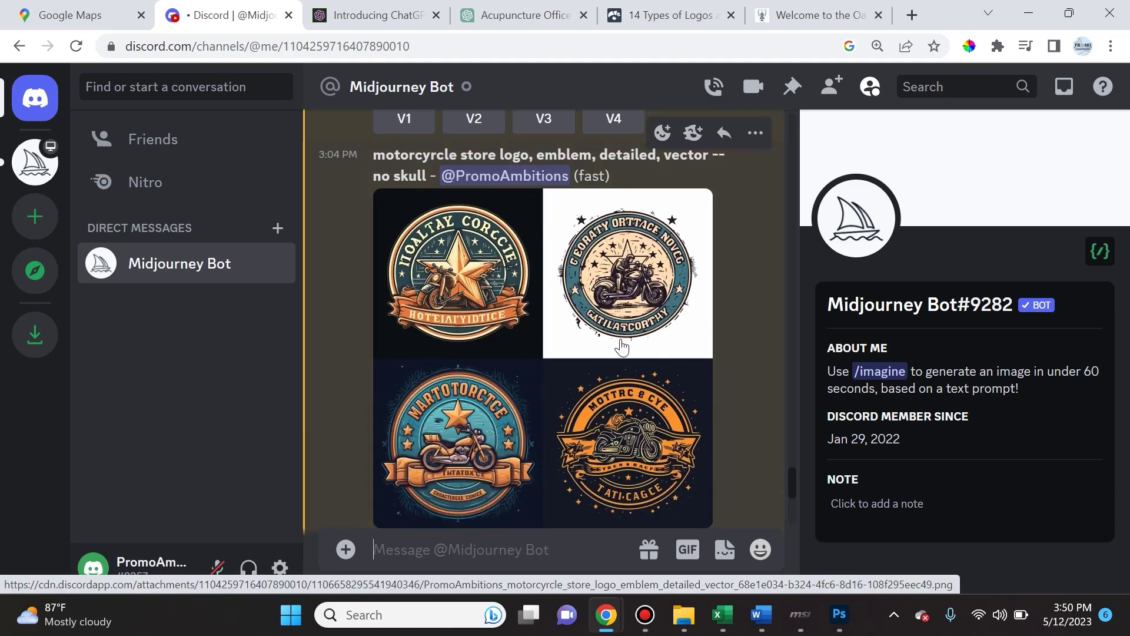
{"action": "scroll", "coordinate": [622, 347], "scroll_direction": "up", "scroll_amount": 6}
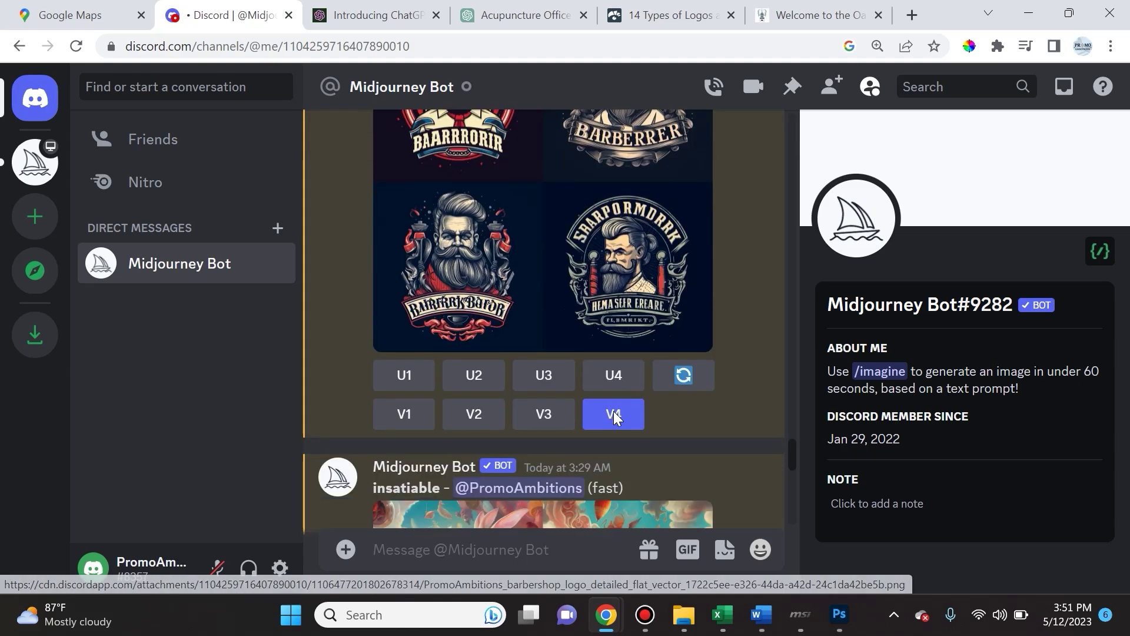
Save the bottom-right bearded barber logo and open it in Photoshop as 'Barbershop Logo copy.jpg'.
{"action": "scroll", "coordinate": [526, 397], "scroll_direction": "down", "scroll_amount": 10}
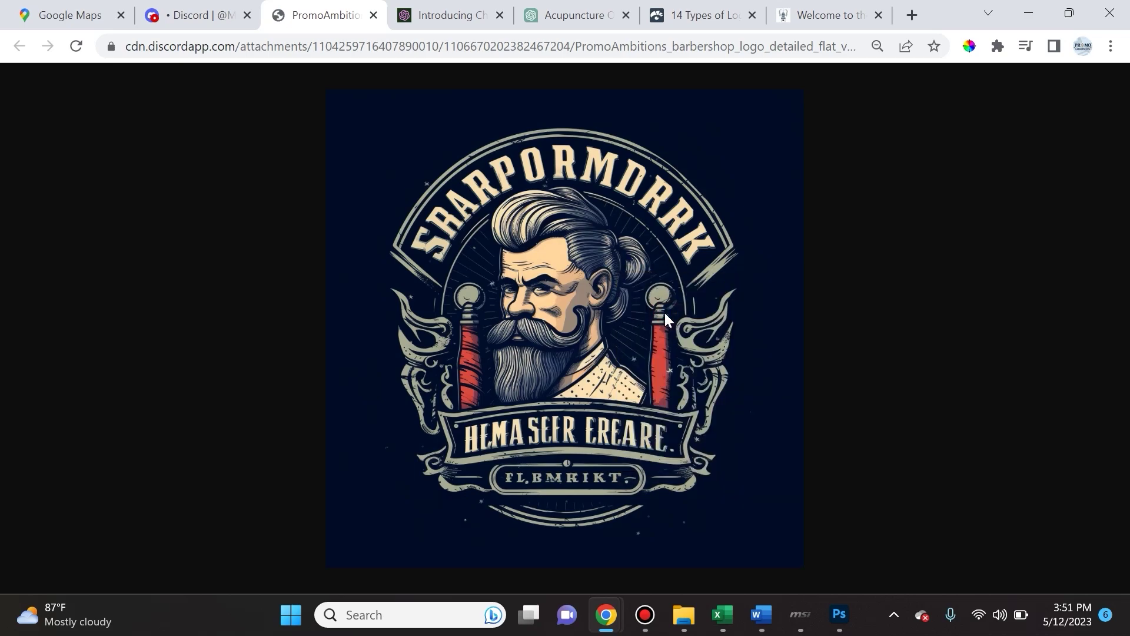
{"action": "left_click_drag", "start_coordinate": [351, 9], "coordinate": [889, 111]}
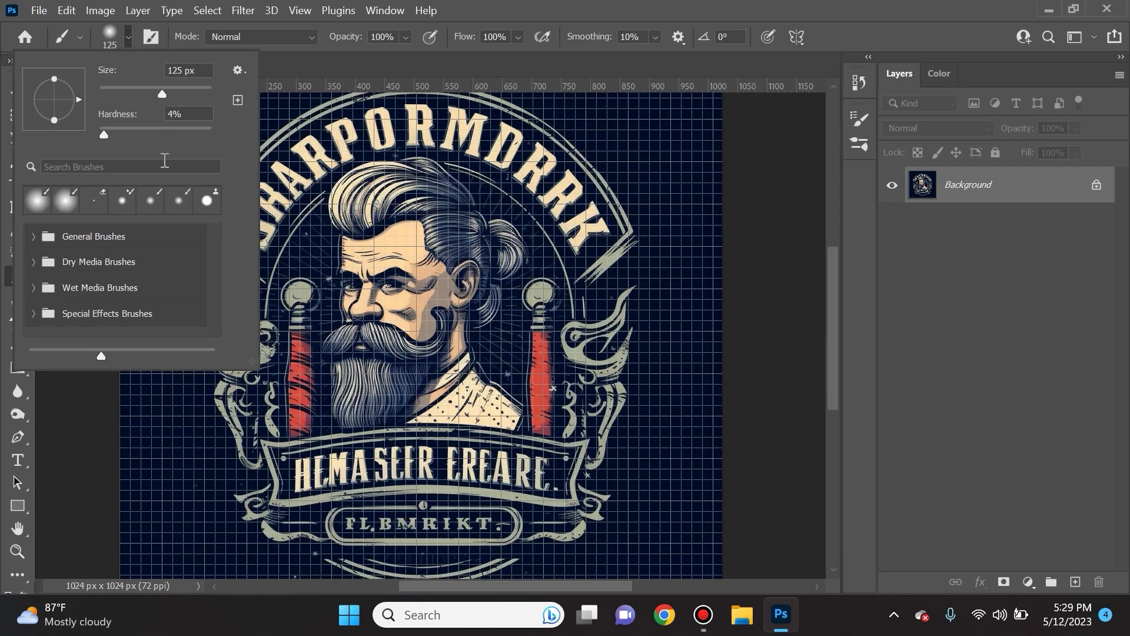
Paint out the first letters of the arched top text with a 100% hard, 60 px Normal brush.
{"action": "left_click_drag", "start_coordinate": [103, 133], "coordinate": [230, 133]}
{"action": "key", "text": "Return"}
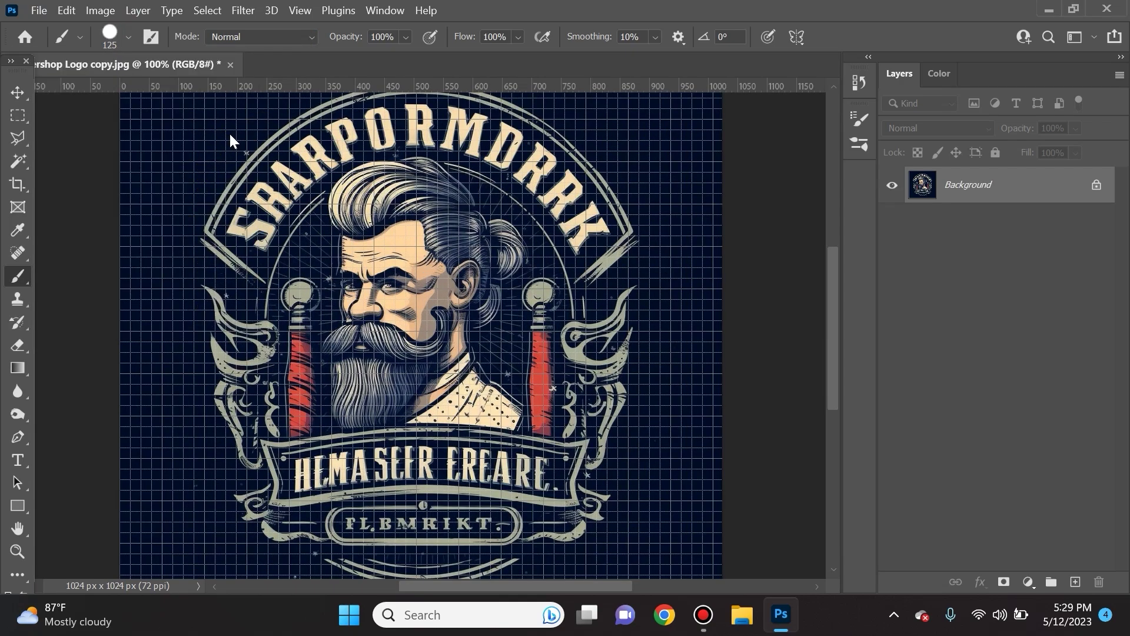
{"action": "key", "text": "bracketleft"}
{"action": "key", "text": "bracketleft"}
{"action": "key", "text": "bracketleft"}
{"action": "key", "text": "bracketleft"}
{"action": "key", "text": "bracketleft"}
{"action": "left_click", "coordinate": [264, 37]}
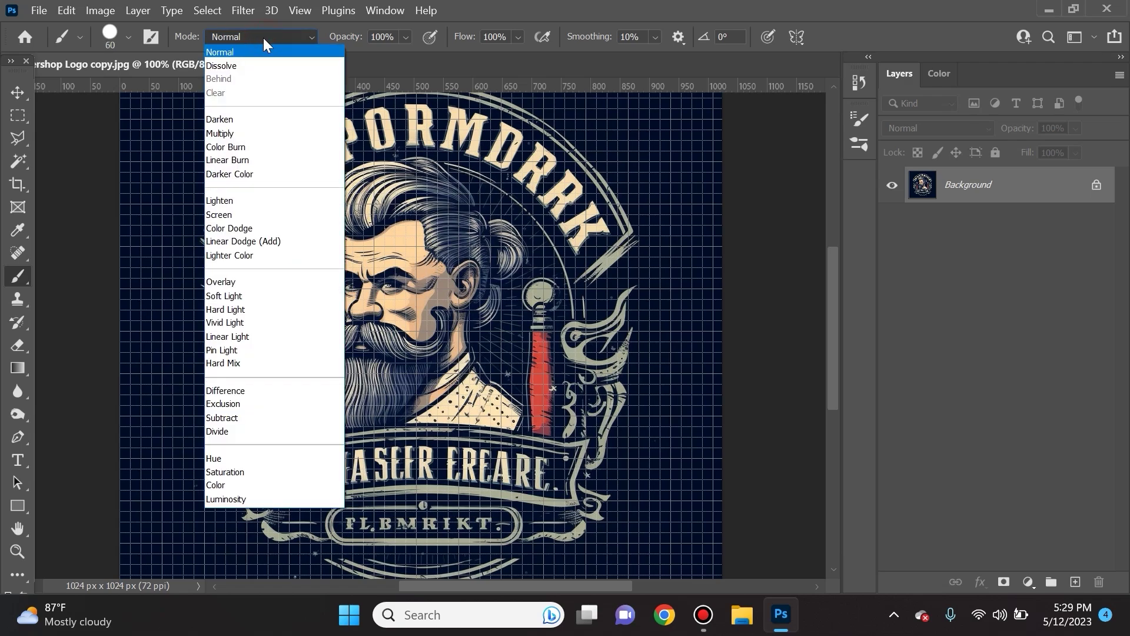
{"action": "left_click", "coordinate": [260, 50]}
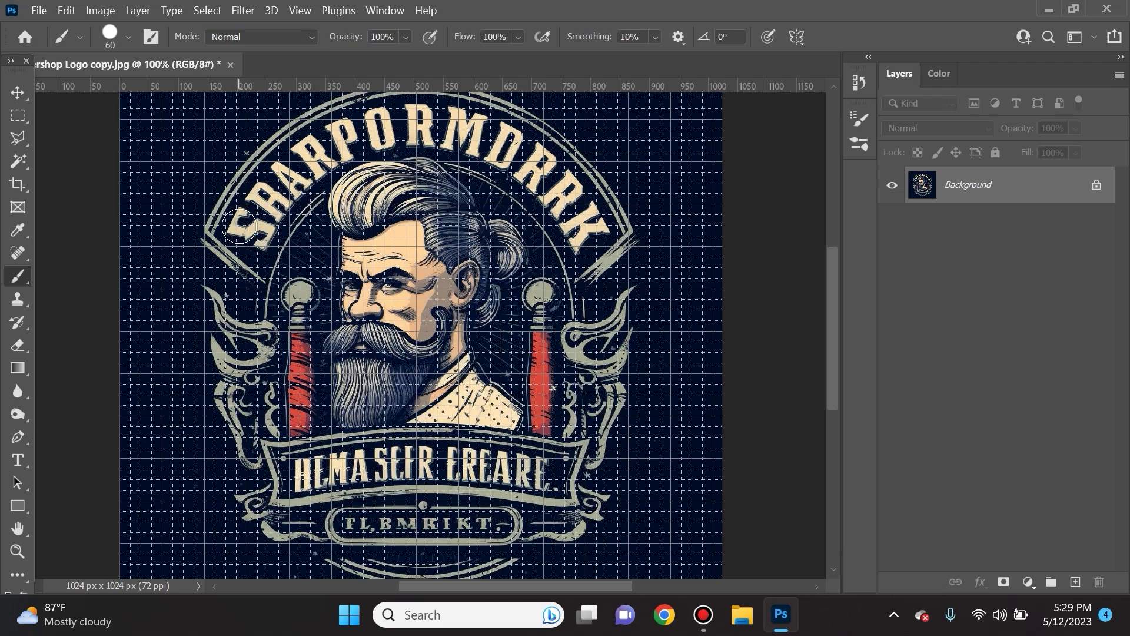
{"action": "mouse_move", "coordinate": [243, 224]}
{"action": "left_mouse_down"}
{"action": "mouse_move", "coordinate": [315, 147]}
{"action": "mouse_move", "coordinate": [263, 236]}
{"action": "mouse_move", "coordinate": [308, 172]}
{"action": "mouse_move", "coordinate": [355, 138]}
{"action": "mouse_move", "coordinate": [332, 138]}
{"action": "mouse_move", "coordinate": [402, 117]}
{"action": "mouse_move", "coordinate": [428, 119]}
{"action": "mouse_move", "coordinate": [379, 141]}
{"action": "mouse_move", "coordinate": [468, 130]}
{"action": "mouse_move", "coordinate": [452, 117]}
{"action": "mouse_move", "coordinate": [557, 175]}
{"action": "mouse_move", "coordinate": [596, 231]}
{"action": "mouse_move", "coordinate": [582, 240]}
{"action": "mouse_move", "coordinate": [524, 168]}
{"action": "mouse_move", "coordinate": [465, 138]}
{"action": "mouse_move", "coordinate": [516, 157]}
{"action": "left_mouse_up"}
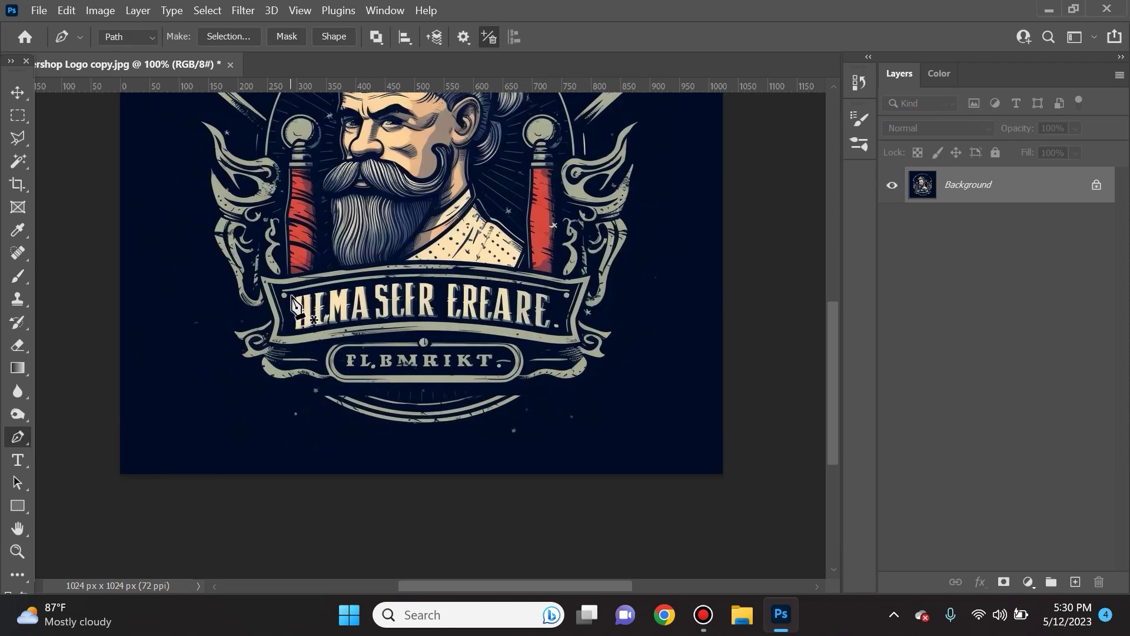
{"action": "left_click", "coordinate": [291, 295]}
Turn the path around the banner text into a selection and fill it with sampled dark navy.
{"action": "left_click_drag", "start_coordinate": [559, 296], "coordinate": [576, 312]}
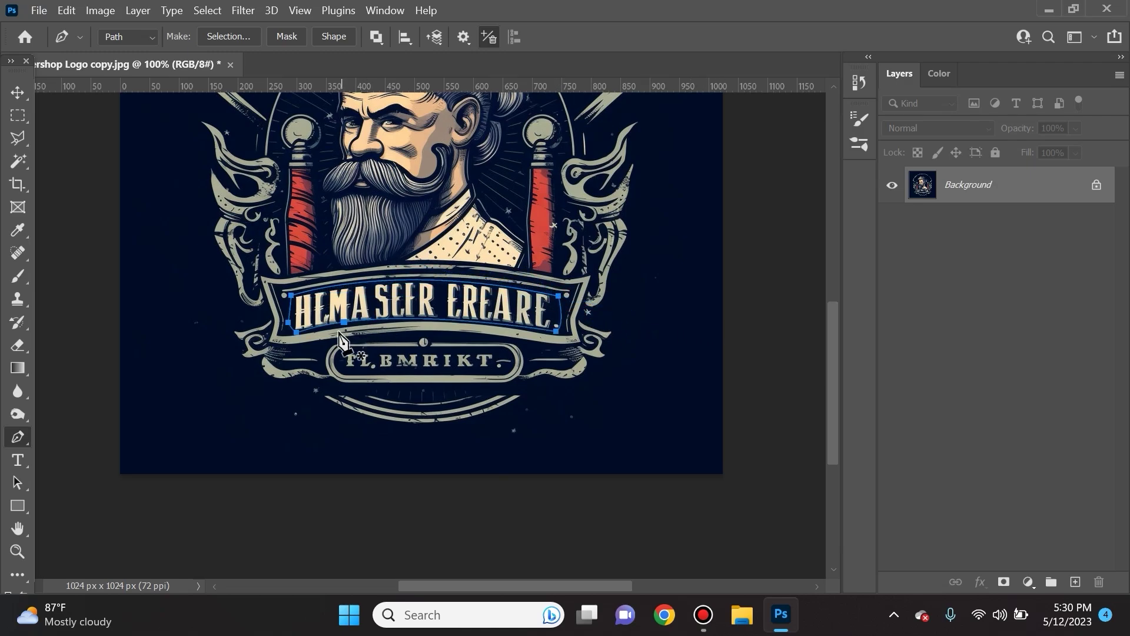
{"action": "right_click", "coordinate": [307, 306]}
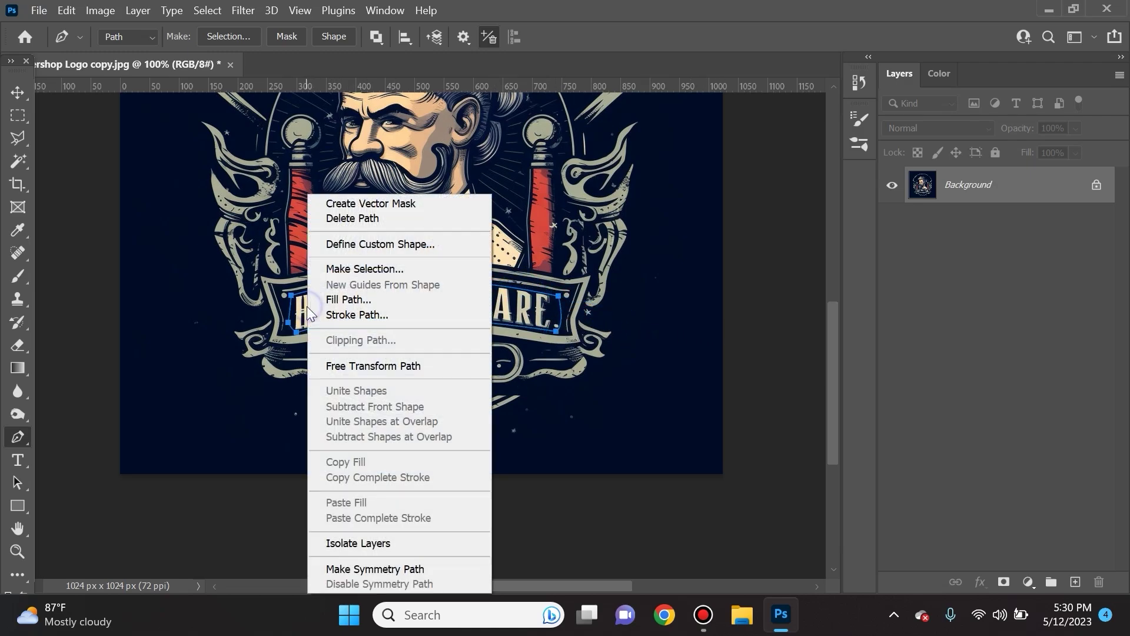
{"action": "left_click", "coordinate": [390, 268]}
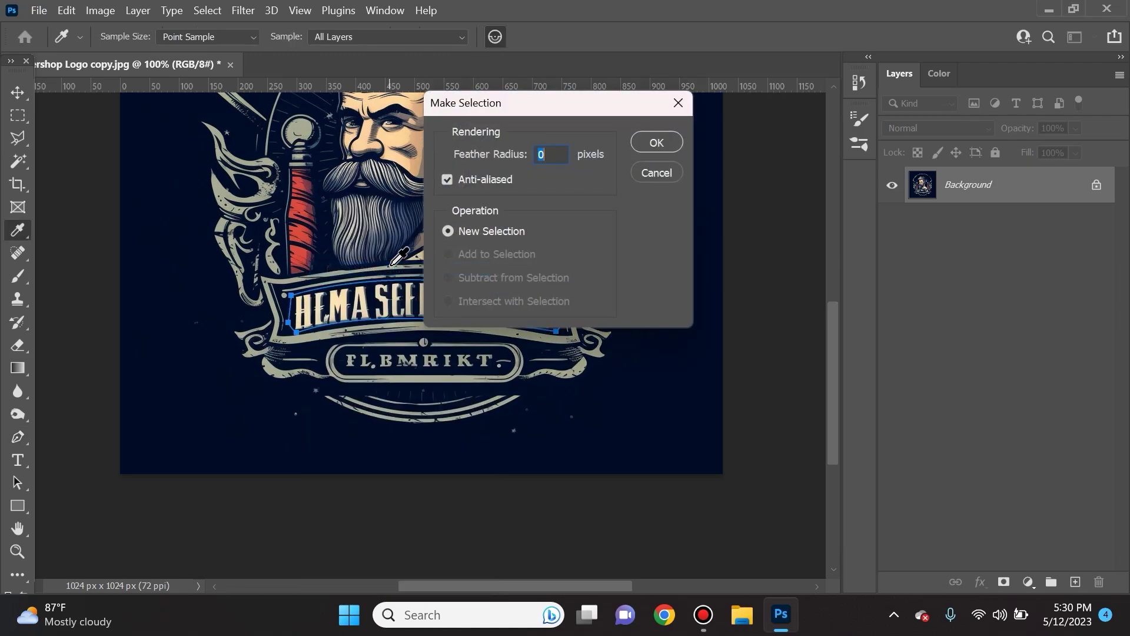
{"action": "left_click", "coordinate": [652, 144]}
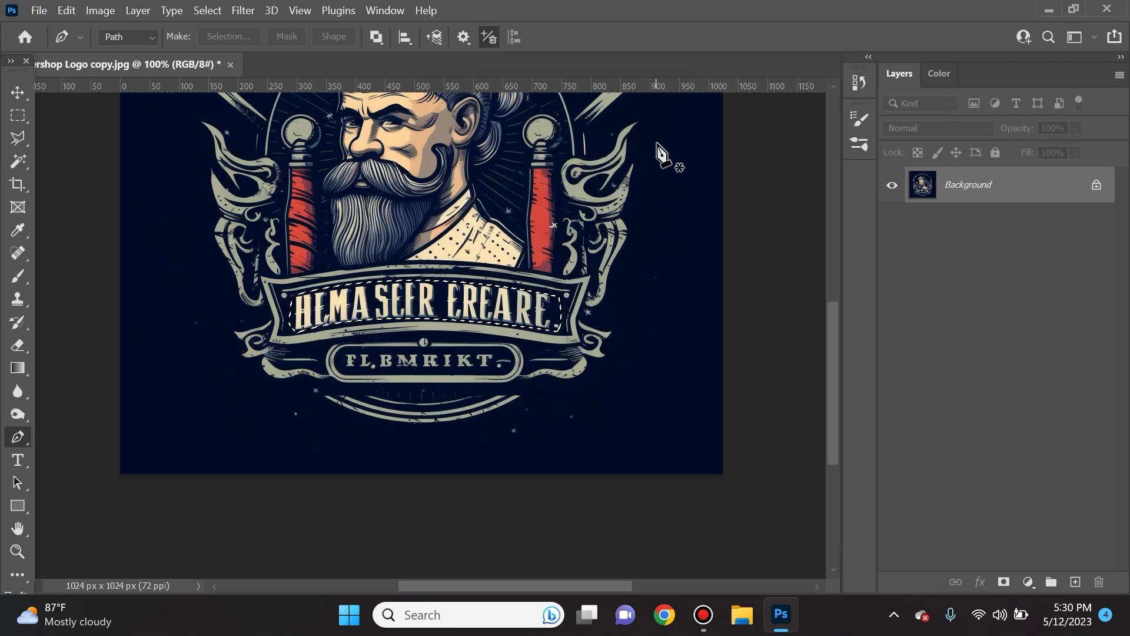
{"action": "key", "text": "shift+F5"}
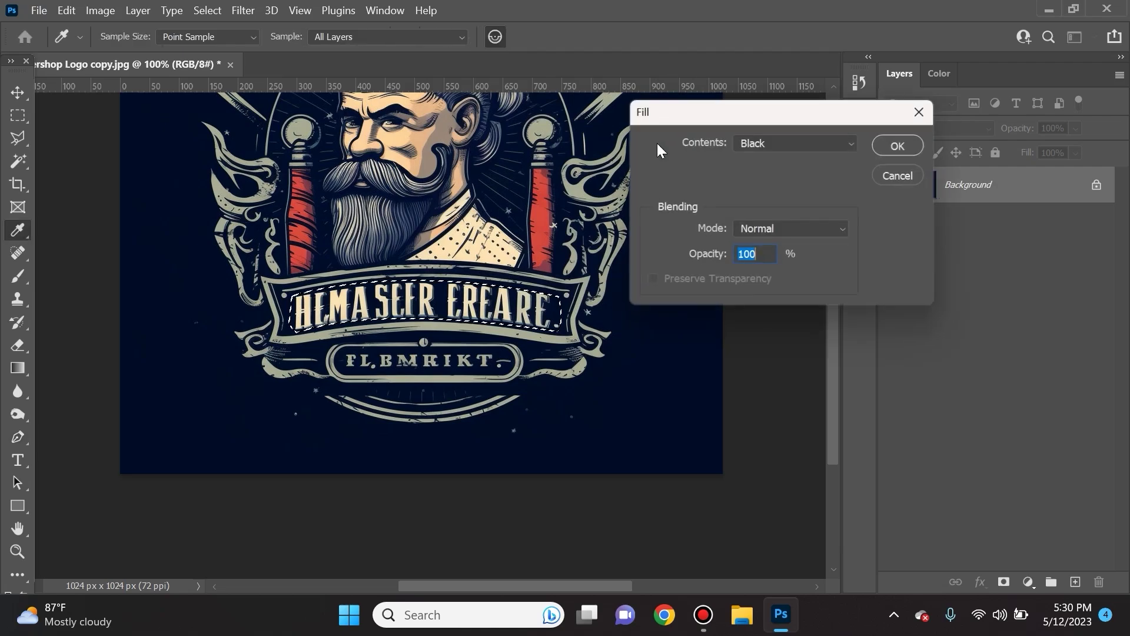
{"action": "left_click", "coordinate": [765, 141]}
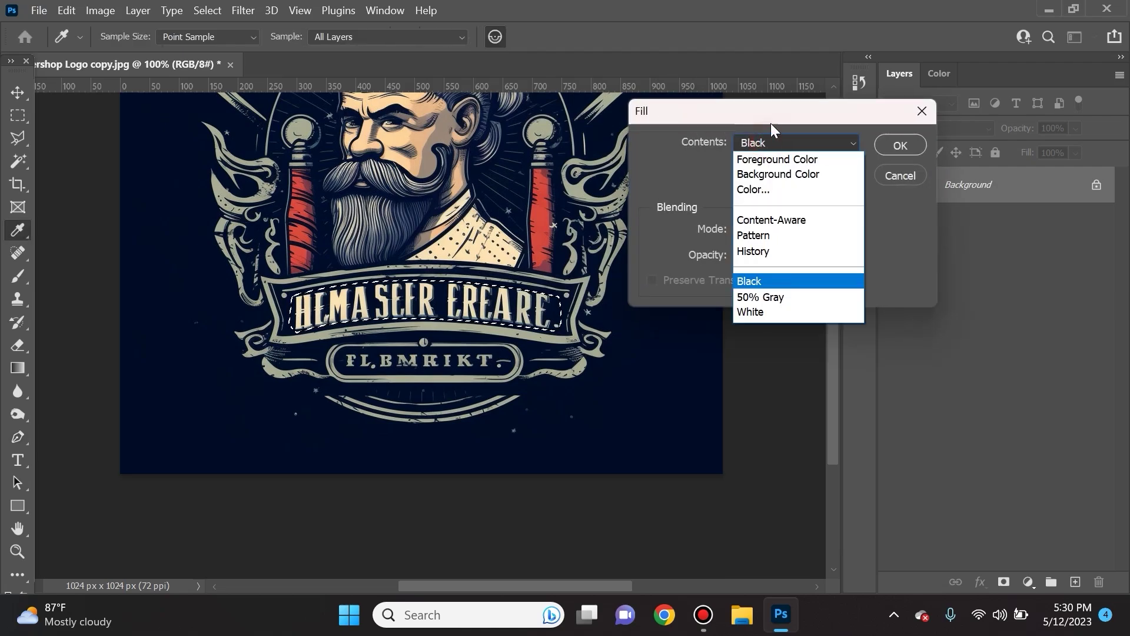
{"action": "left_click", "coordinate": [778, 190]}
{"action": "left_click", "coordinate": [206, 301]}
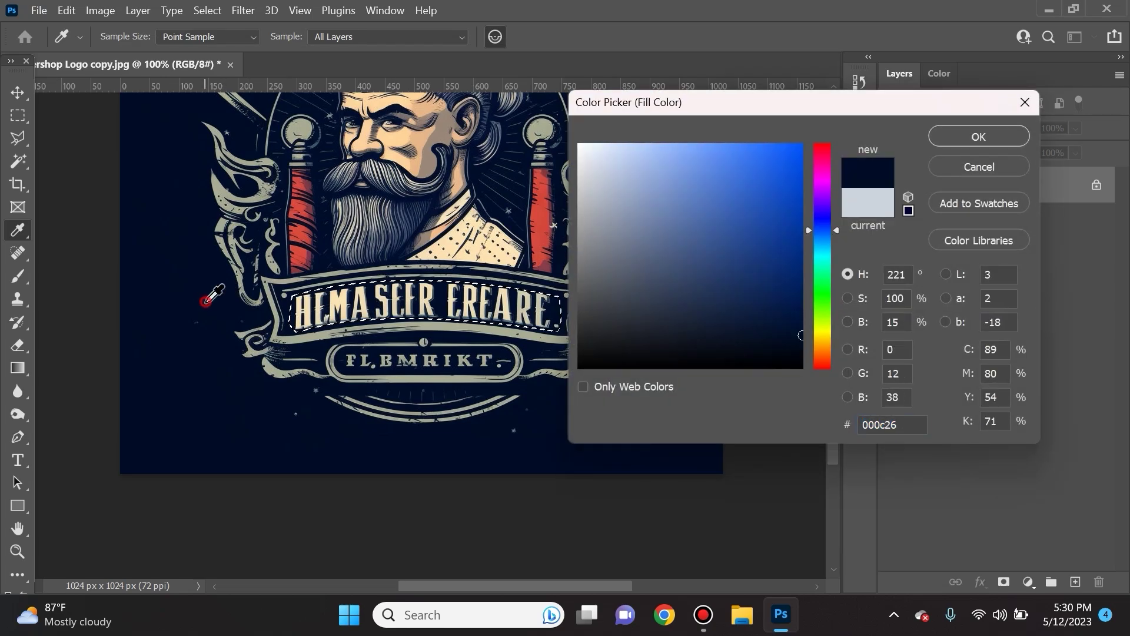
{"action": "left_click", "coordinate": [992, 139]}
{"action": "left_click", "coordinate": [911, 143]}
Brush out the remaining lettering in the small oval banner, then zoom back out.
{"action": "key", "text": "p"}
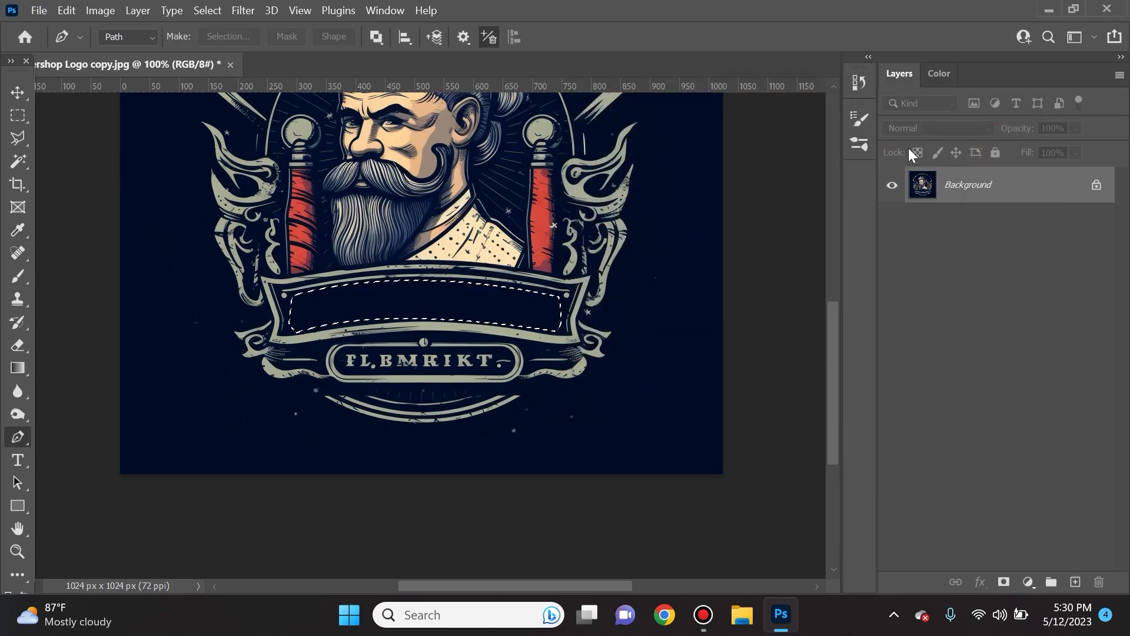
{"action": "key", "text": "b"}
{"action": "key", "text": "ctrl+plus"}
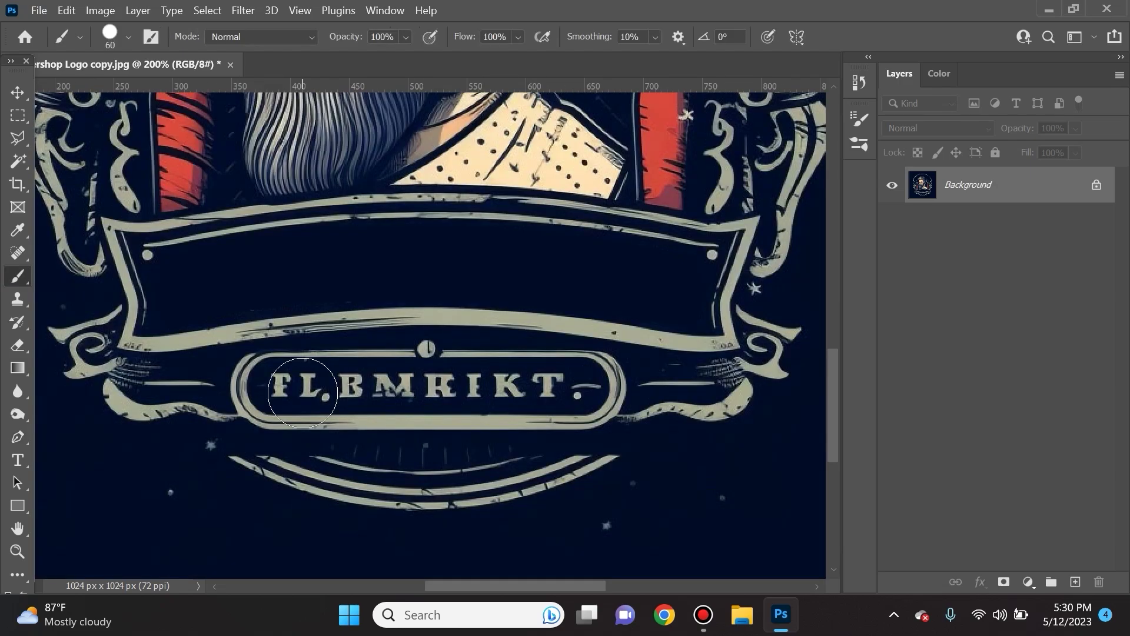
{"action": "key", "text": "bracketright"}
{"action": "left_click", "coordinate": [282, 386]}
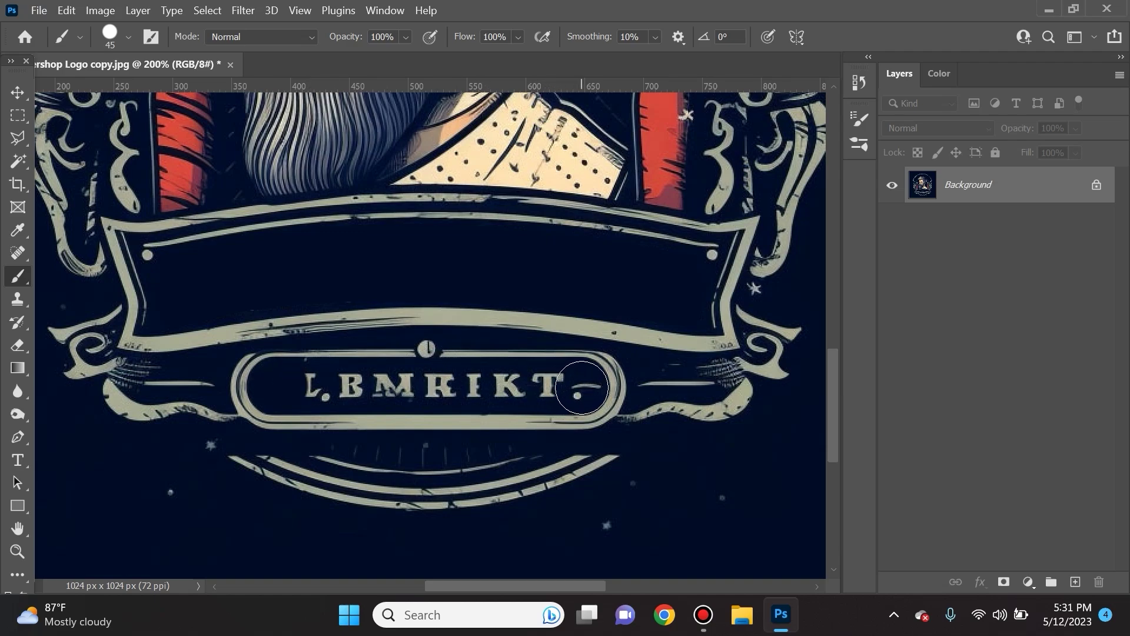
{"action": "left_click", "coordinate": [578, 386], "text": "shift"}
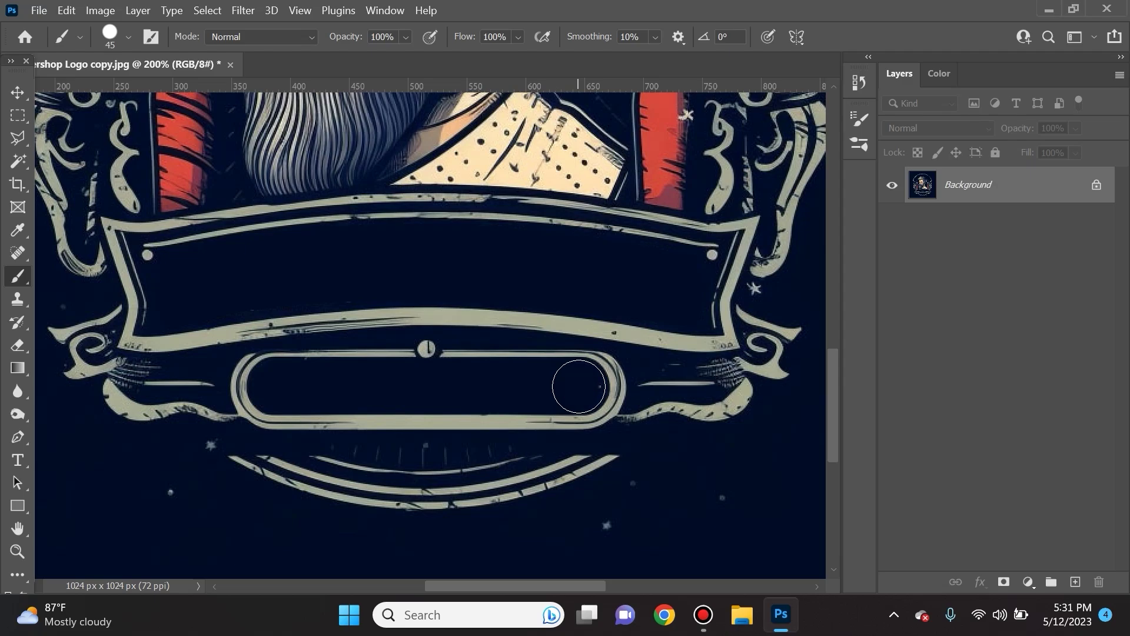
{"action": "key", "text": "ctrl+minus"}
{"action": "key", "text": "ctrl+minus"}
{"action": "key", "text": "ctrl+minus"}
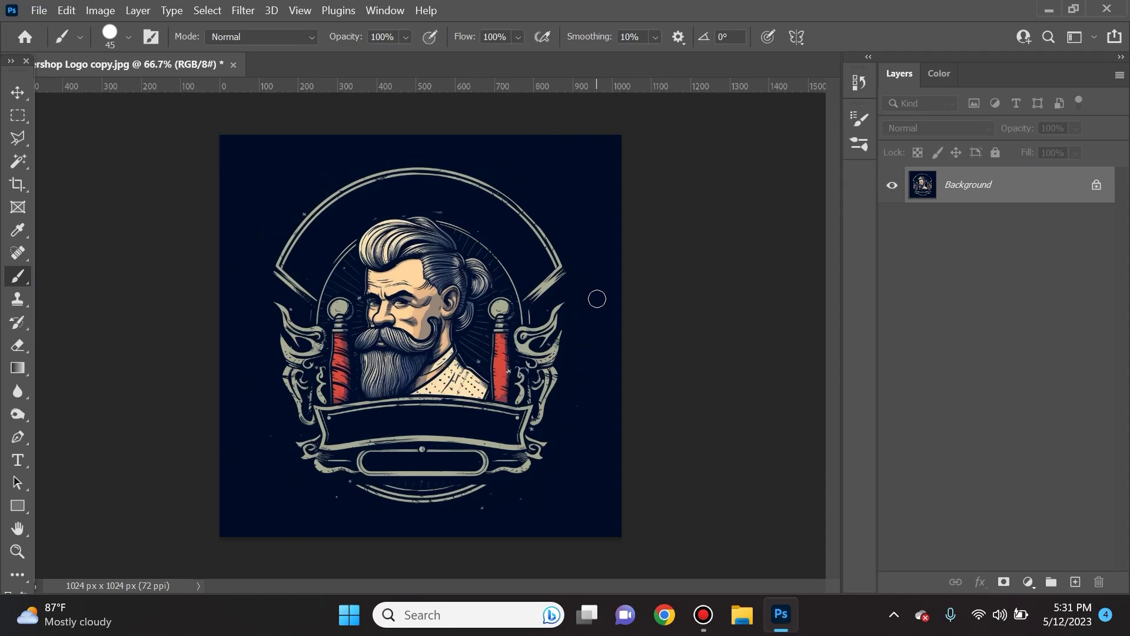
{"action": "key", "text": "alt+Tab"}
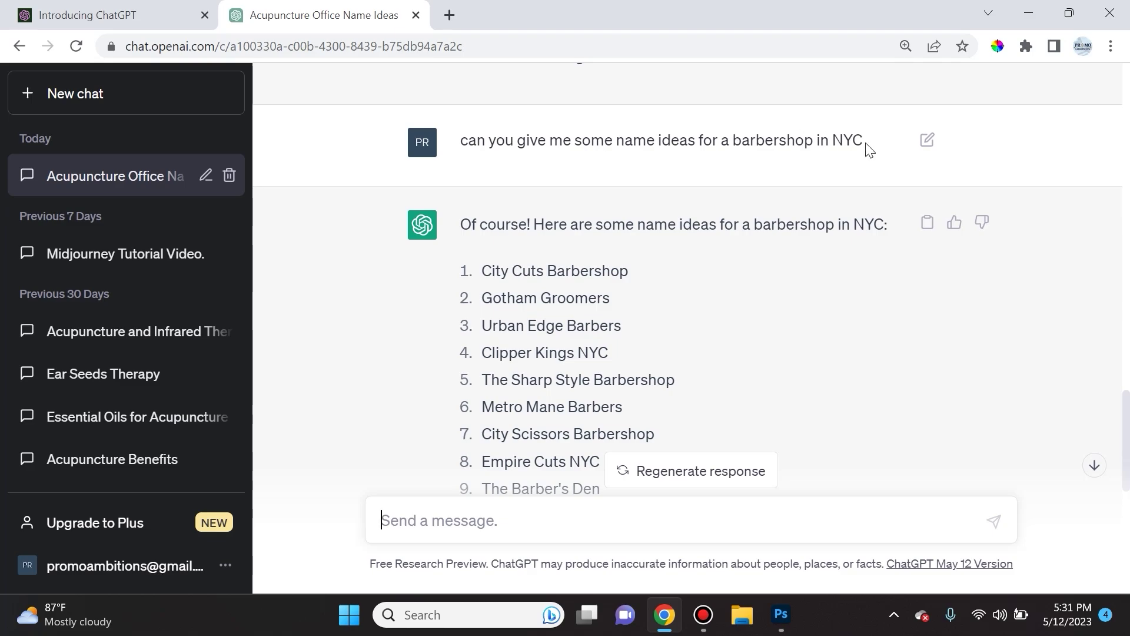
Scroll the ChatGPT name ideas and highlight 'Gotham Groomers' in the list.
{"action": "scroll", "coordinate": [616, 288], "scroll_direction": "down", "scroll_amount": 3}
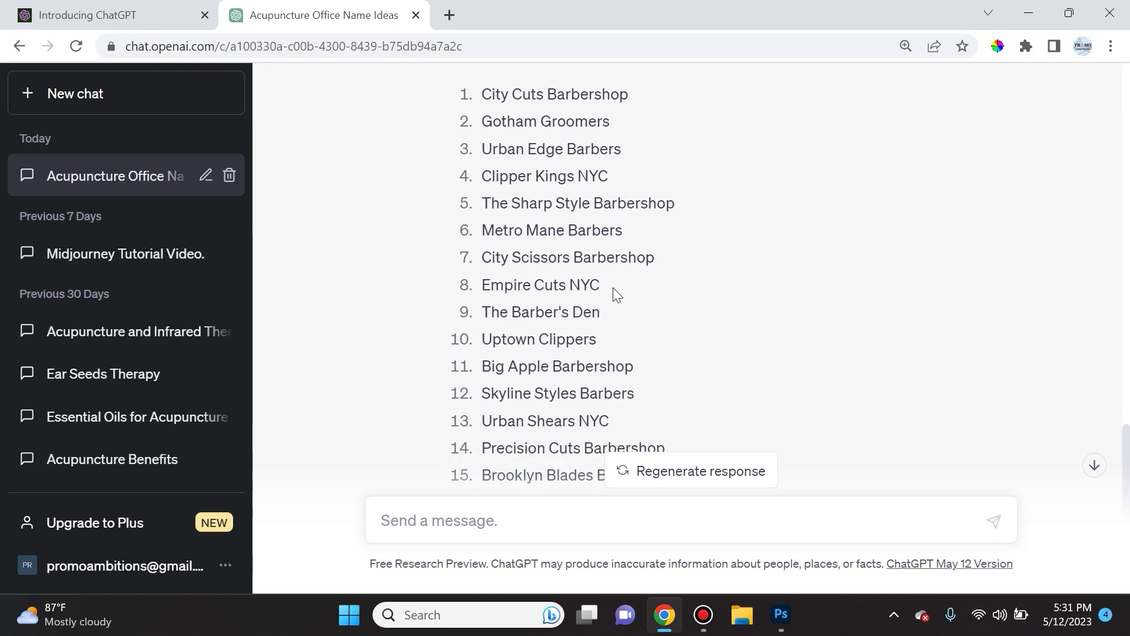
{"action": "left_click_drag", "start_coordinate": [483, 122], "coordinate": [612, 118]}
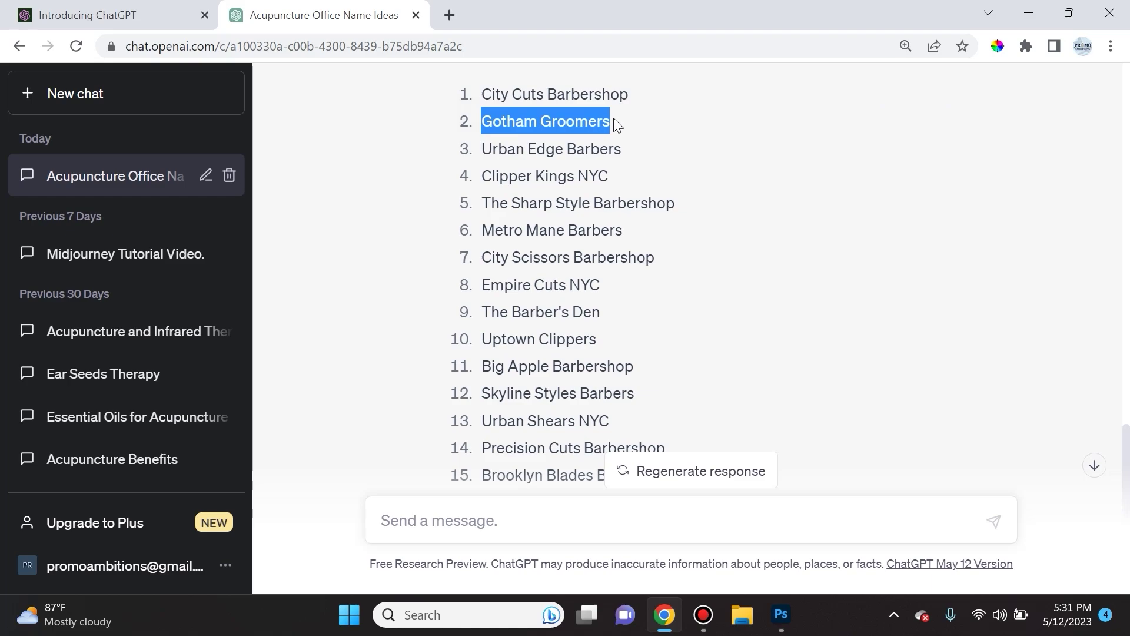
{"action": "key", "text": "alt+Tab"}
{"action": "left_click", "coordinate": [421, 463]}
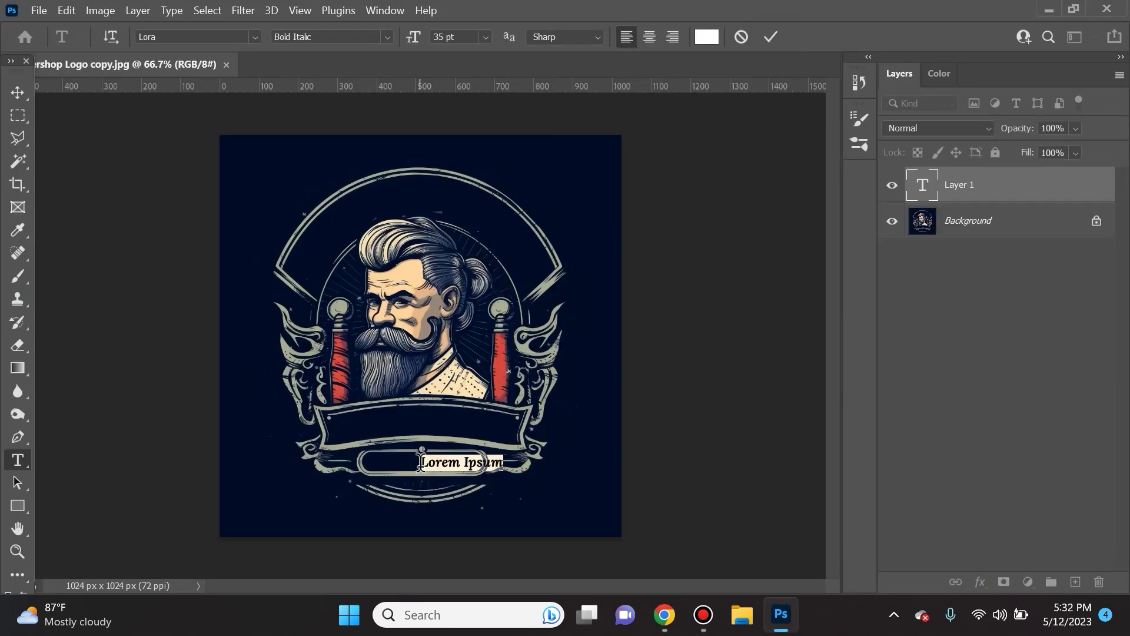
Add 'New York City' text centred in the small oval banner.
{"action": "type", "text": "New York City"}
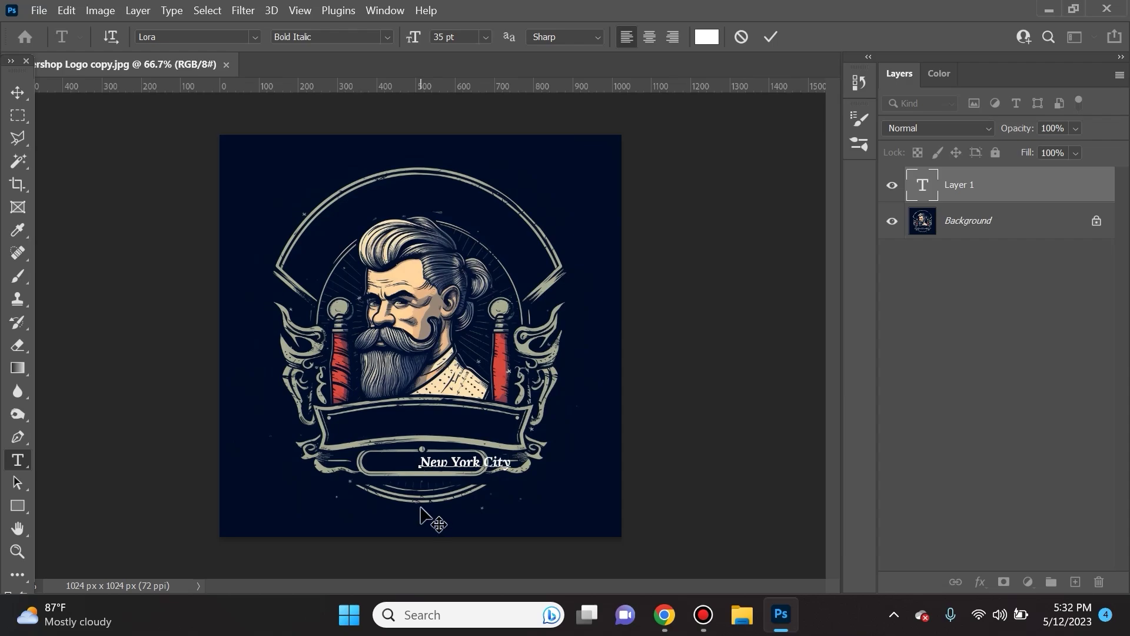
{"action": "left_click_drag", "start_coordinate": [424, 518], "coordinate": [378, 507]}
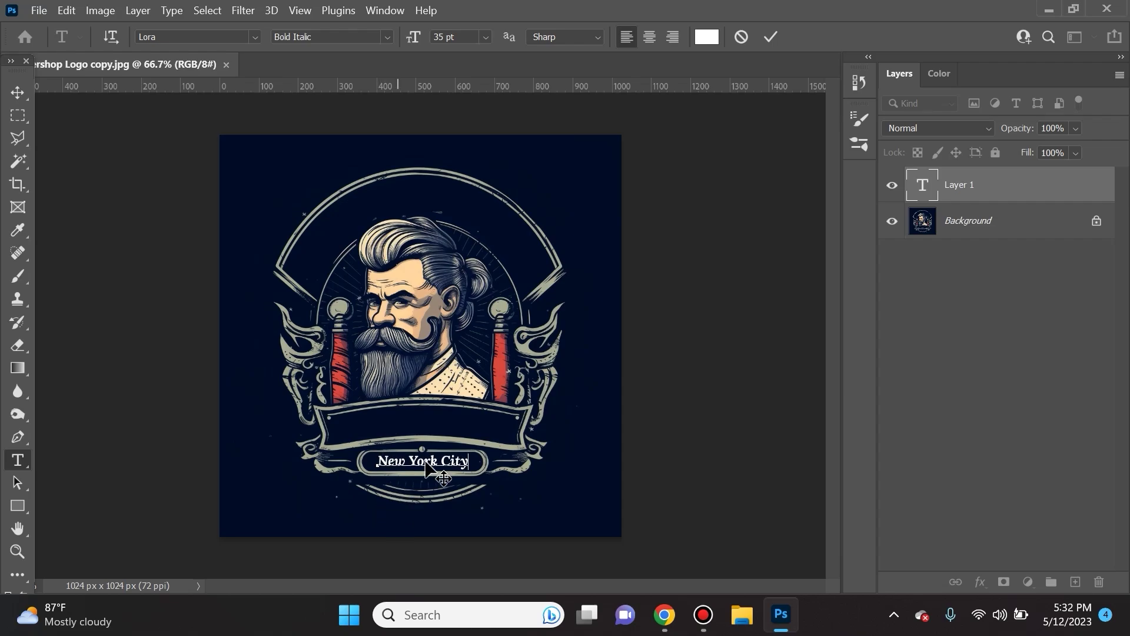
{"action": "left_click", "coordinate": [774, 38]}
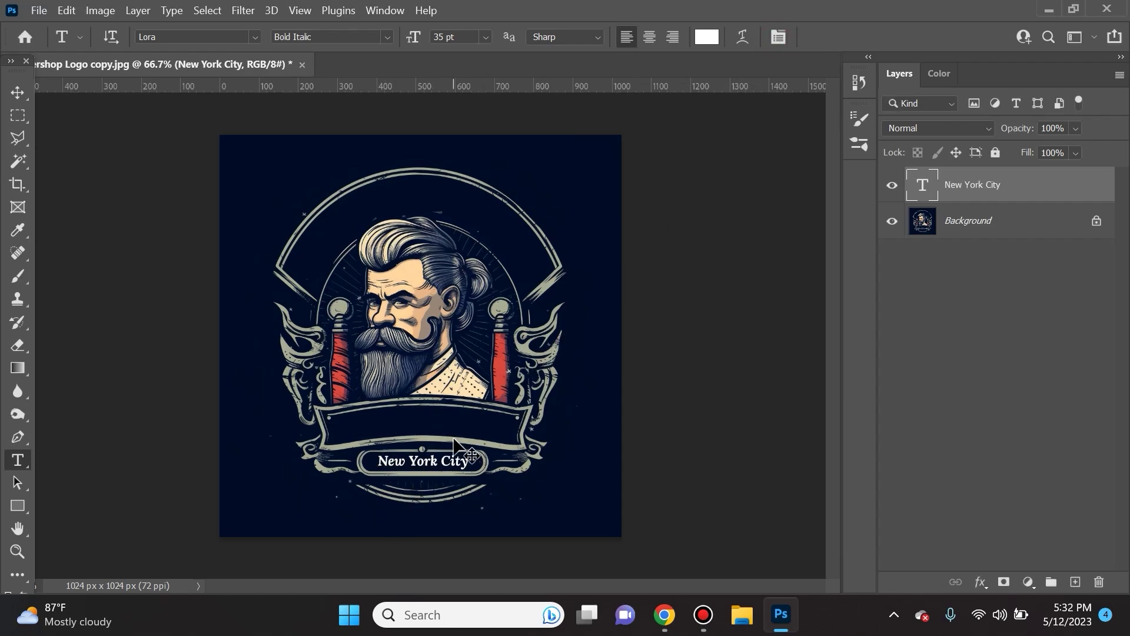
Add 'PromoAmbitions' at 70 pt, centred across the large banner.
{"action": "key", "text": "ctrl+1"}
{"action": "left_click", "coordinate": [302, 470]}
{"action": "type", "text": "PromoAmbitions"}
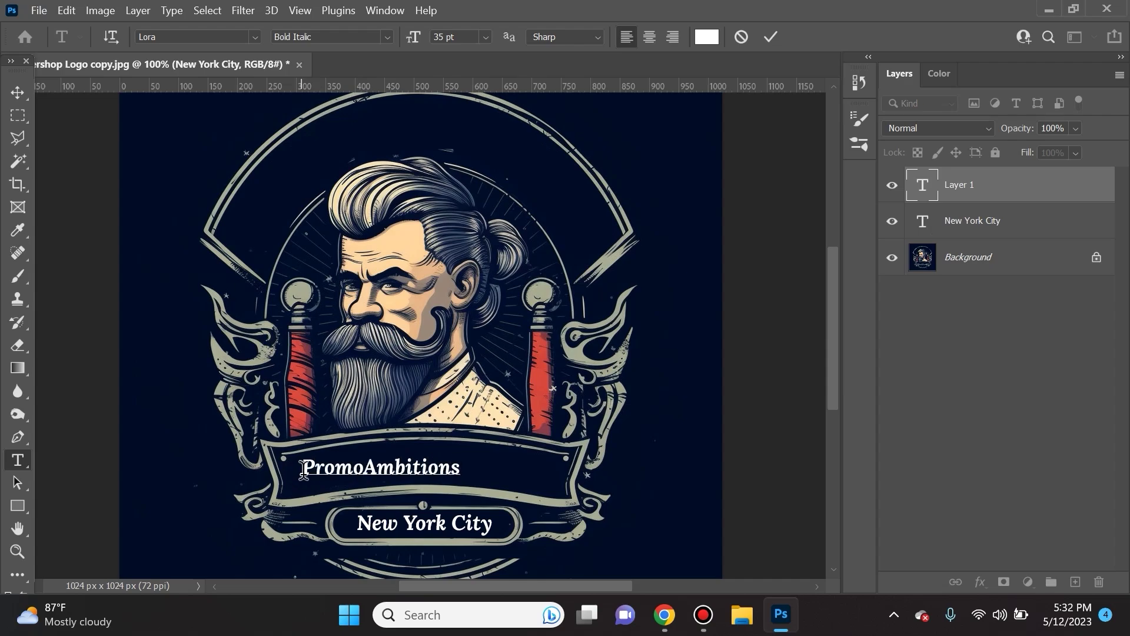
{"action": "double_click", "coordinate": [307, 469]}
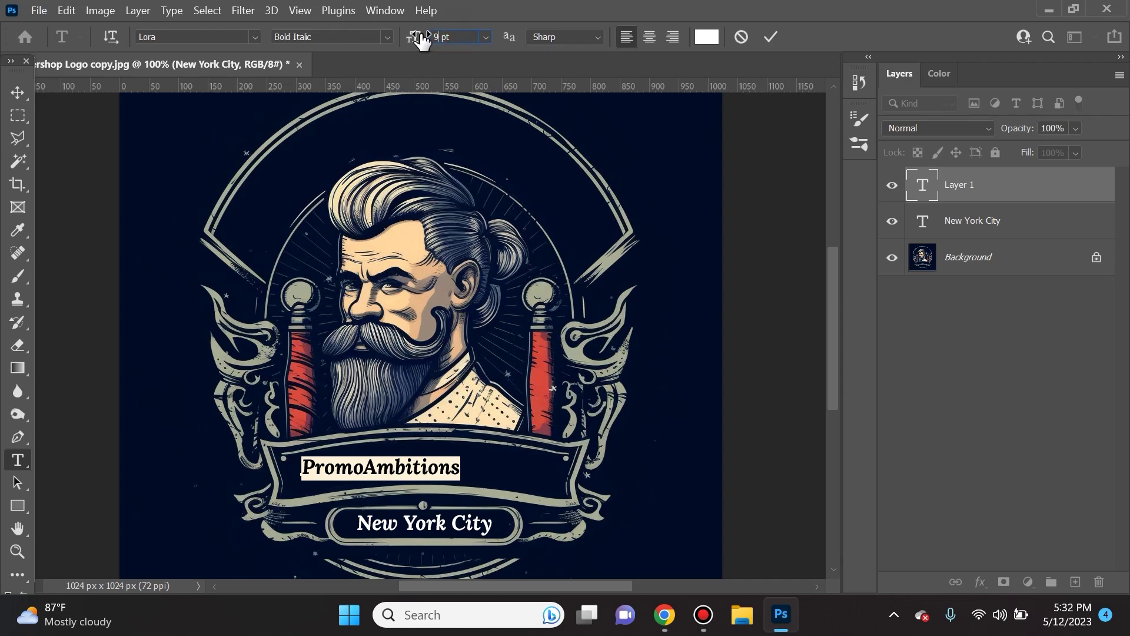
{"action": "left_click_drag", "start_coordinate": [422, 39], "coordinate": [419, 41]}
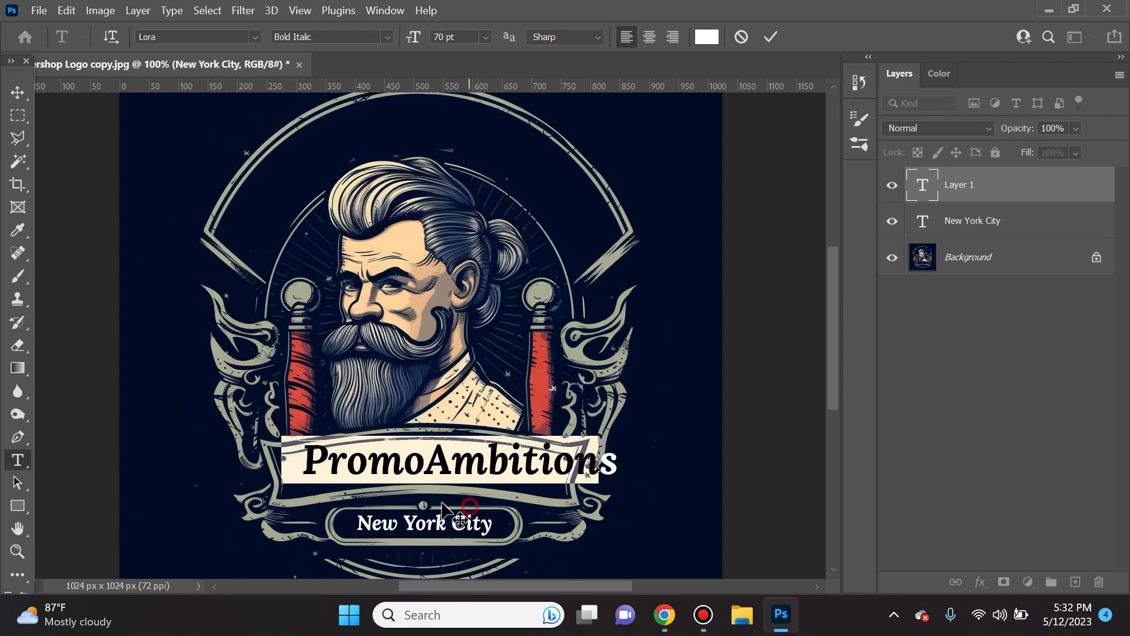
{"action": "left_click_drag", "start_coordinate": [467, 513], "coordinate": [428, 511]}
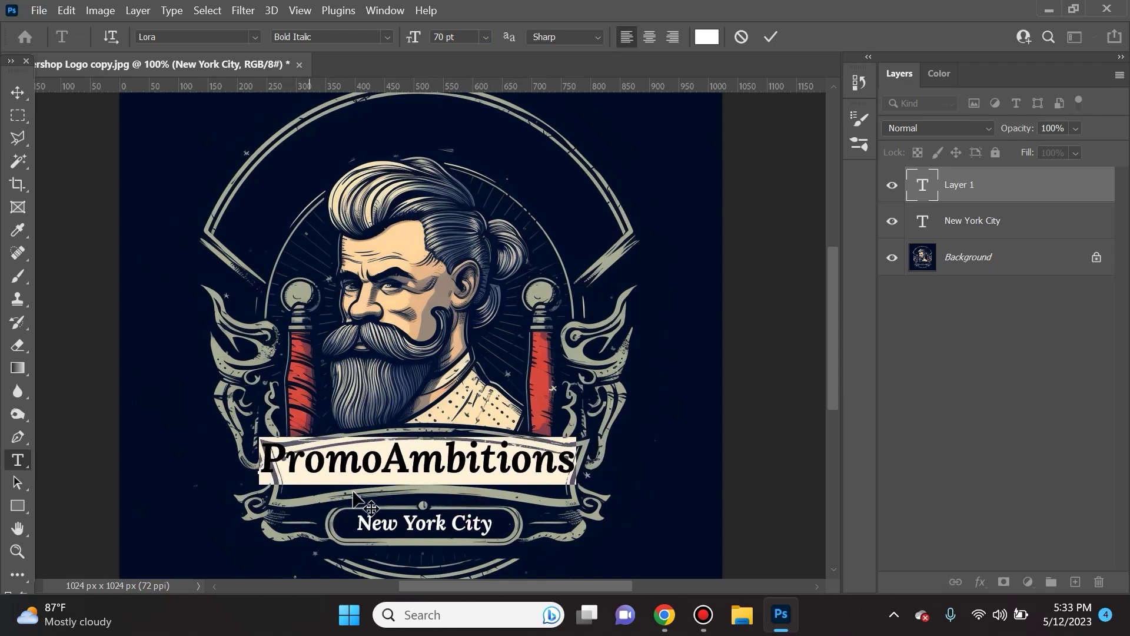
{"action": "left_click", "coordinate": [326, 465]}
{"action": "left_click", "coordinate": [771, 37]}
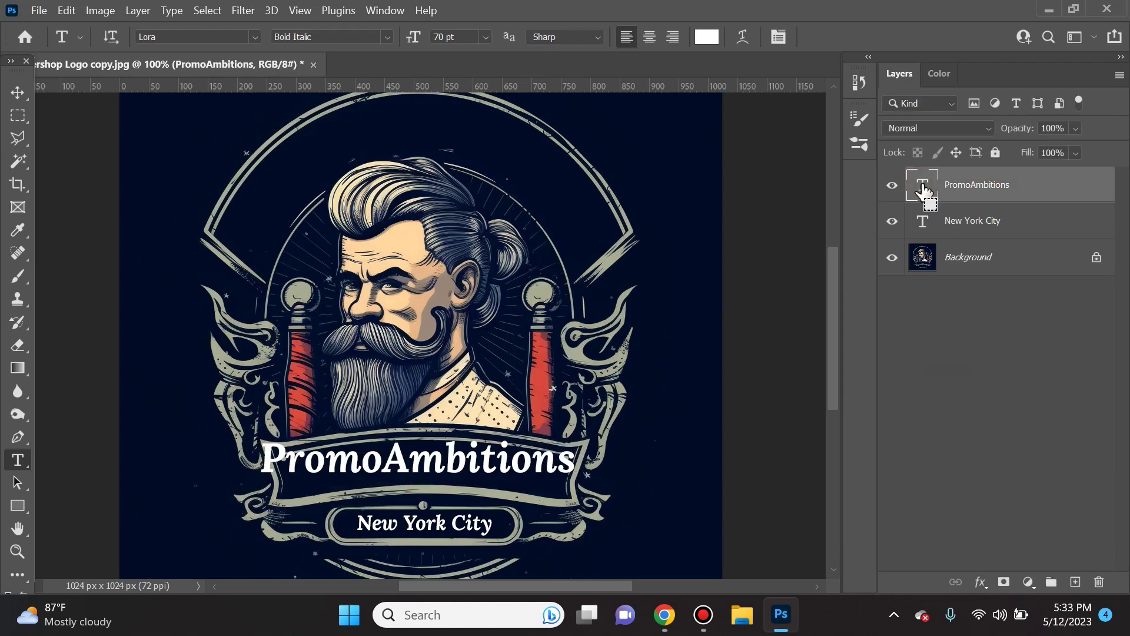
Warp PromoAmbitions into a gentle Arc (about 18% bend) and move it lower into the banner.
{"action": "key", "text": "ctrl+t"}
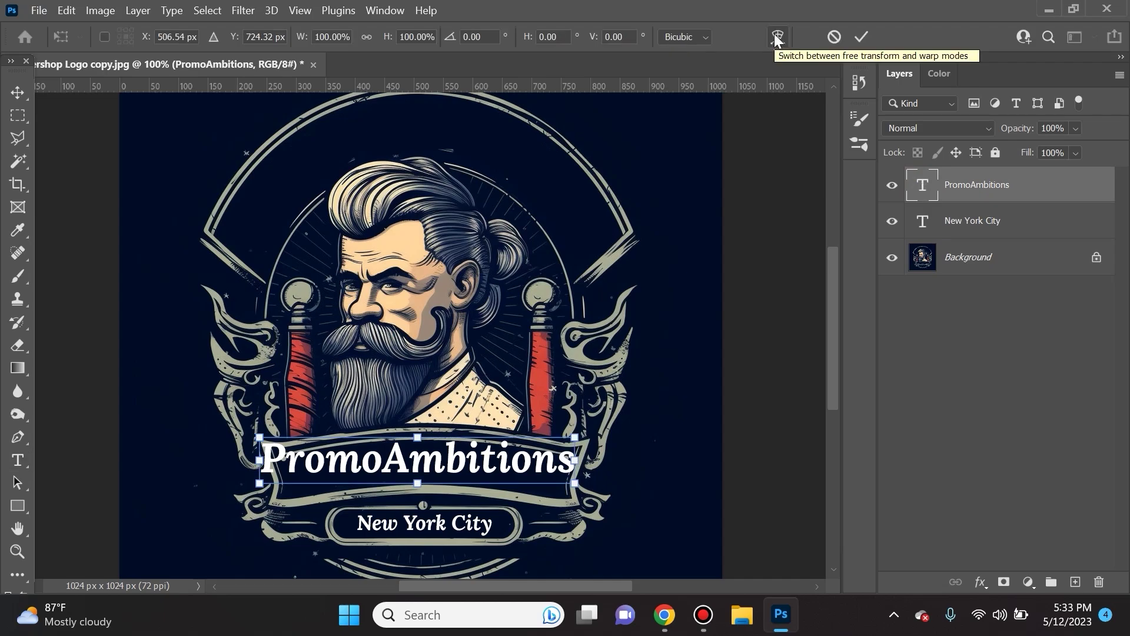
{"action": "left_click", "coordinate": [776, 37]}
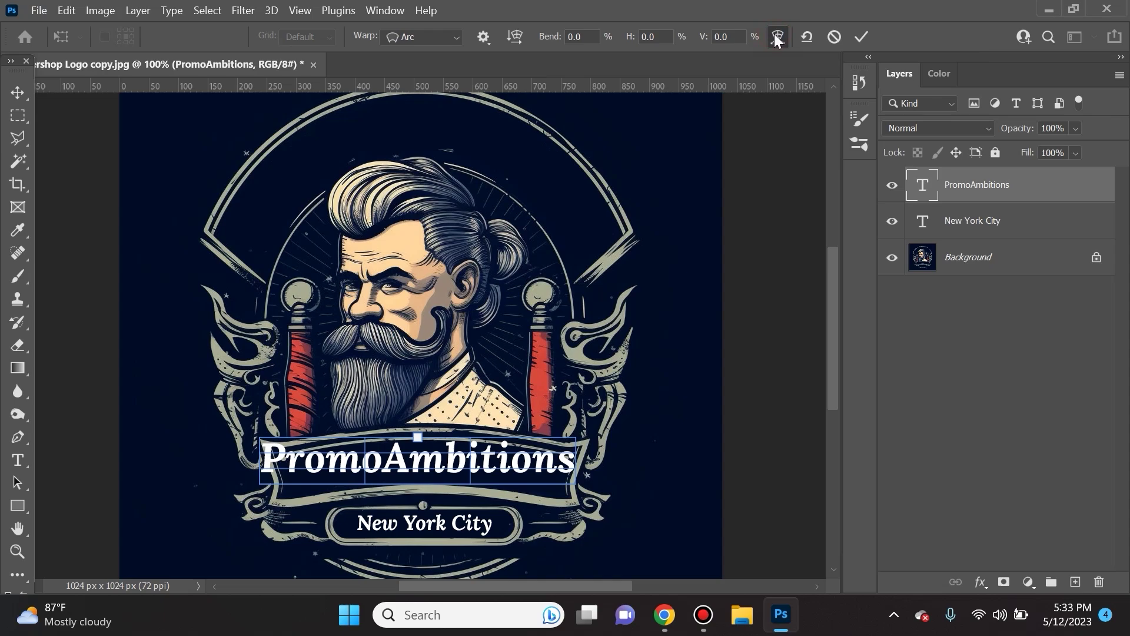
{"action": "left_click_drag", "start_coordinate": [554, 38], "coordinate": [622, 29]}
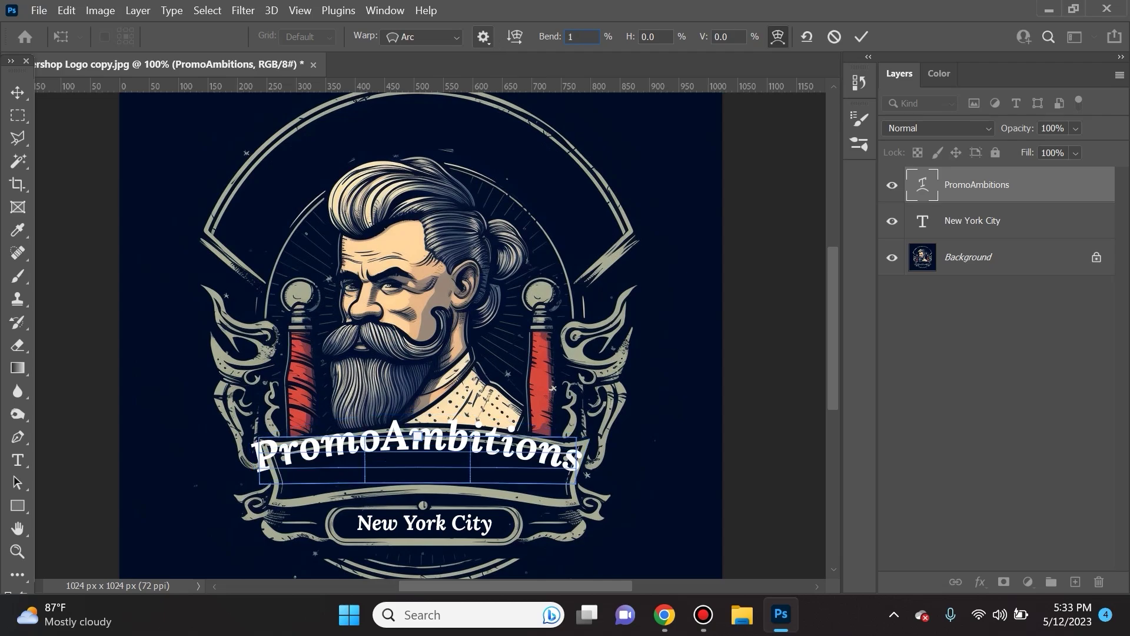
{"action": "key", "text": "ctrl+t"}
{"action": "left_click_drag", "start_coordinate": [419, 450], "coordinate": [425, 463]}
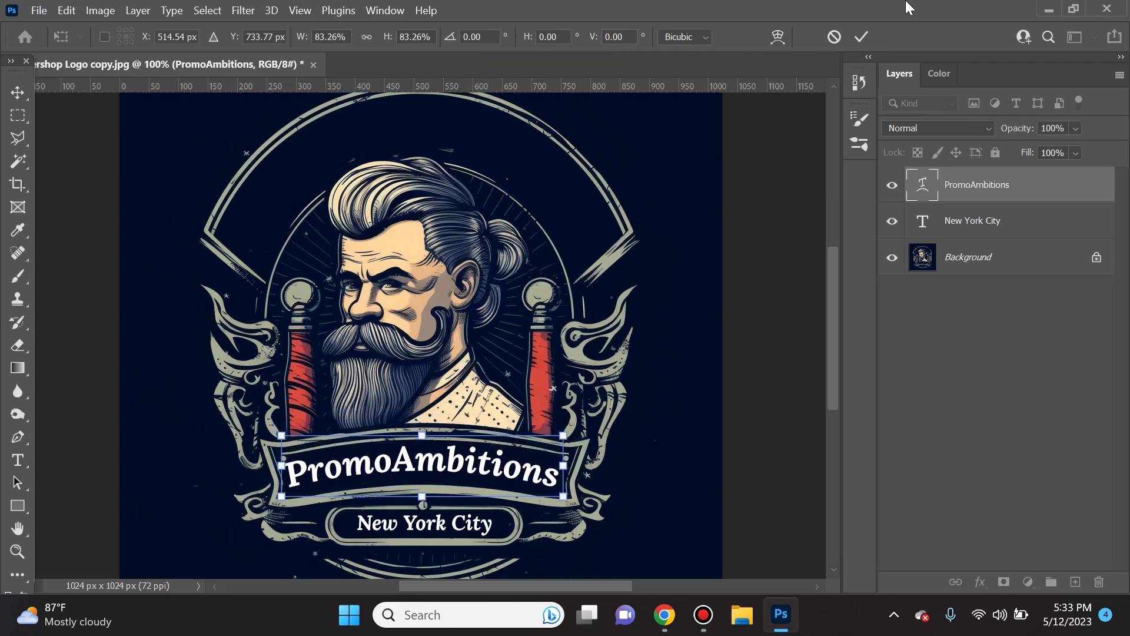
Add white 90 pt 'Gotham Groomers' text across the top of the logo.
{"action": "left_click", "coordinate": [862, 36]}
{"action": "scroll", "coordinate": [486, 242], "scroll_direction": "up", "scroll_amount": 1}
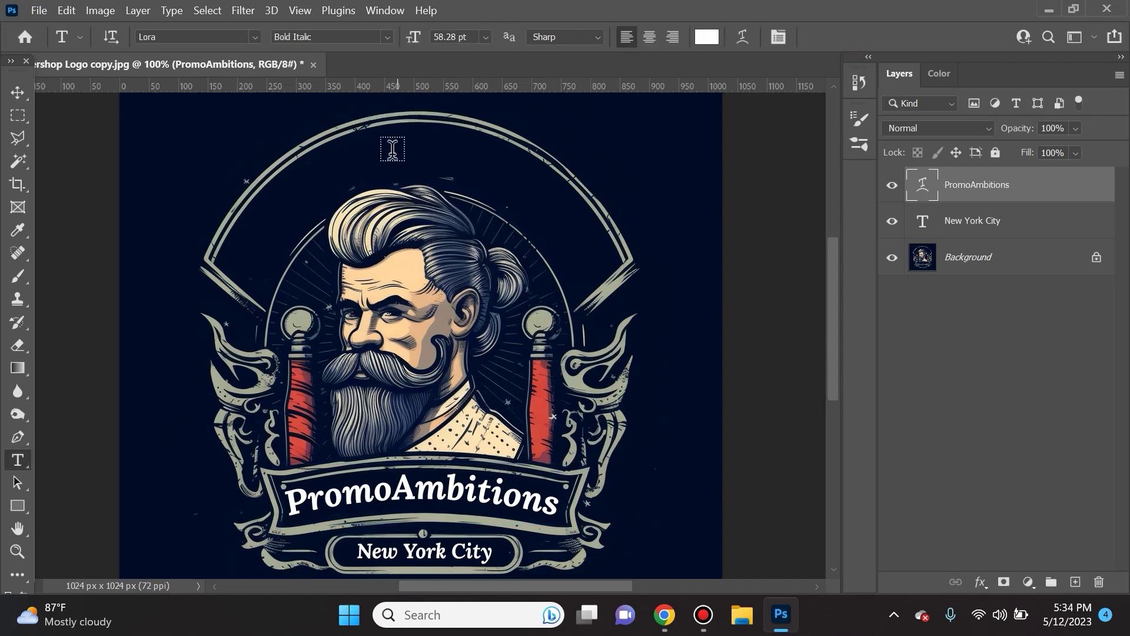
{"action": "left_click", "coordinate": [388, 171]}
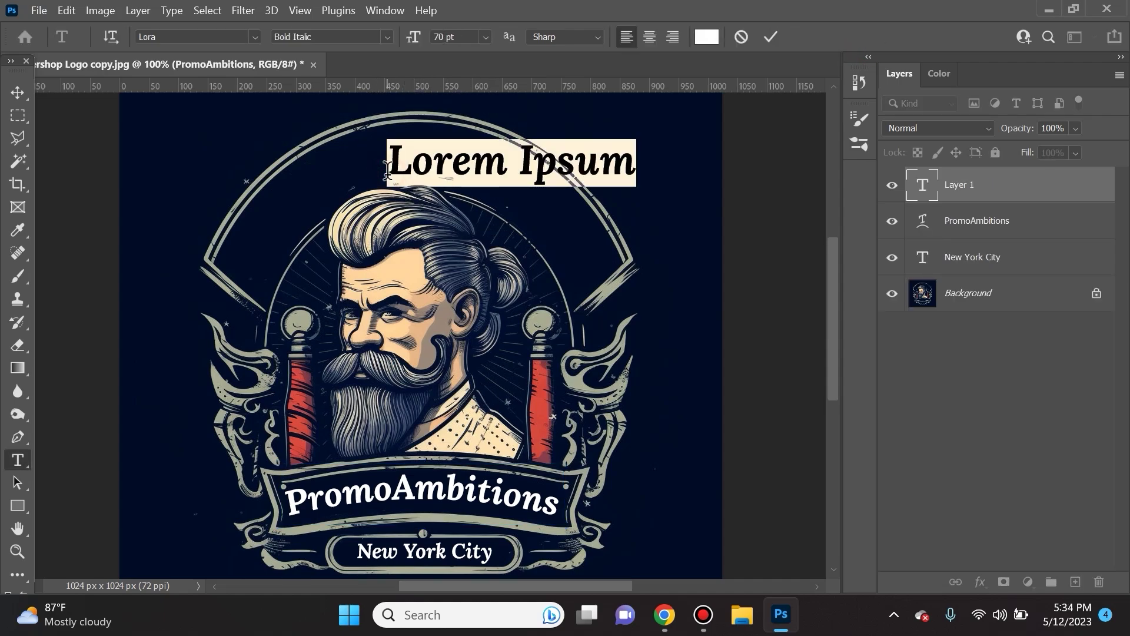
{"action": "type", "text": "Gotham Gro"}
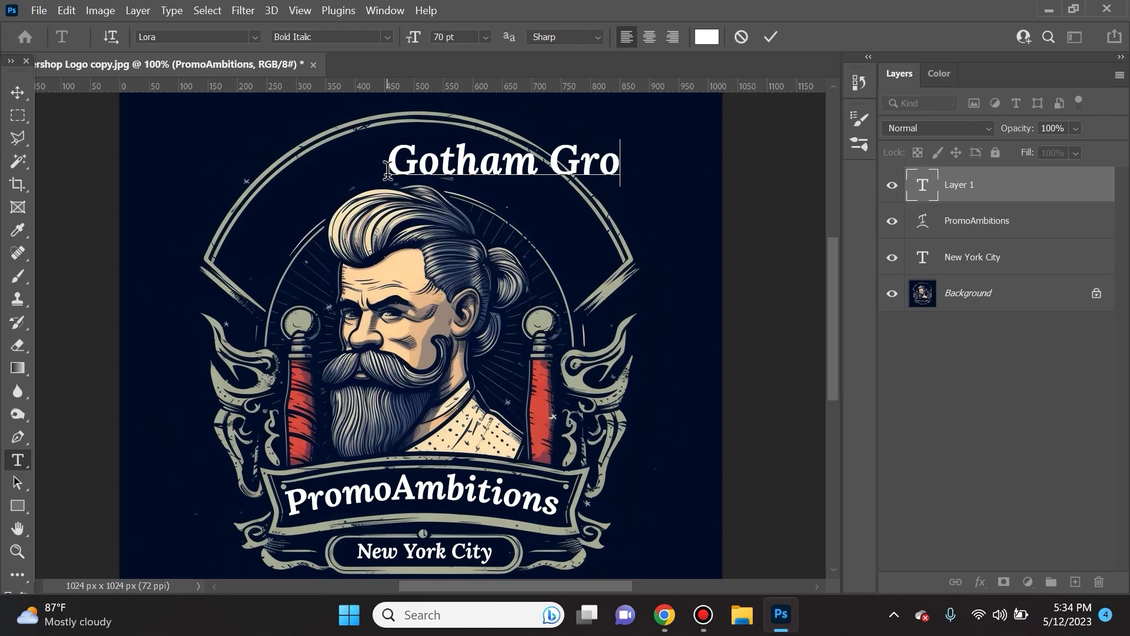
{"action": "type", "text": "omers"}
{"action": "key", "text": "ctrl+a"}
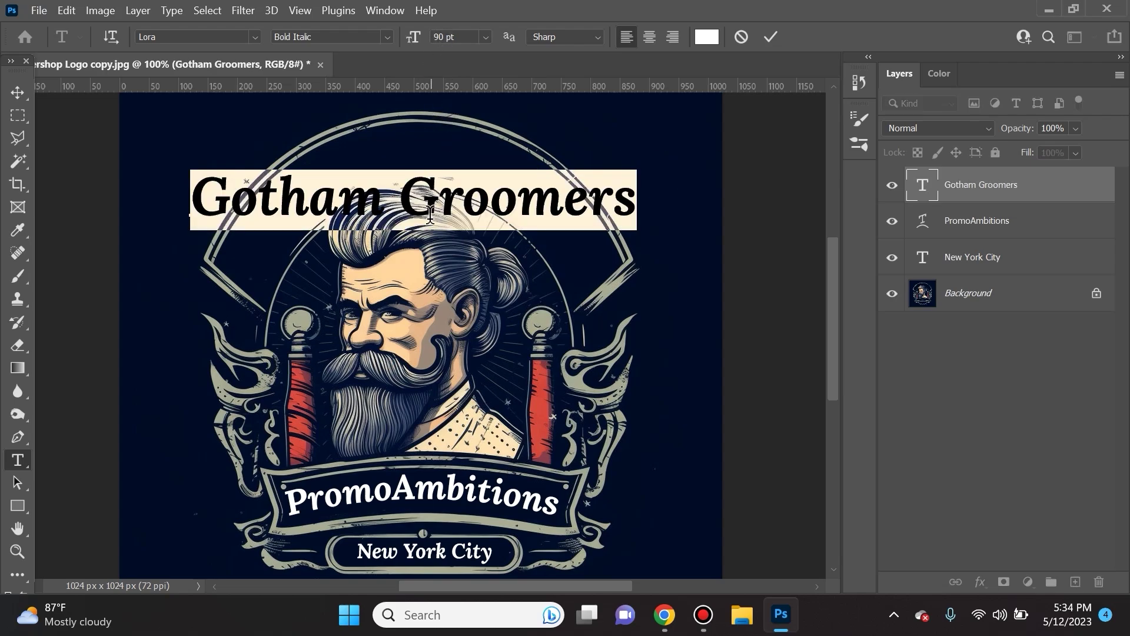
{"action": "key", "text": "Right"}
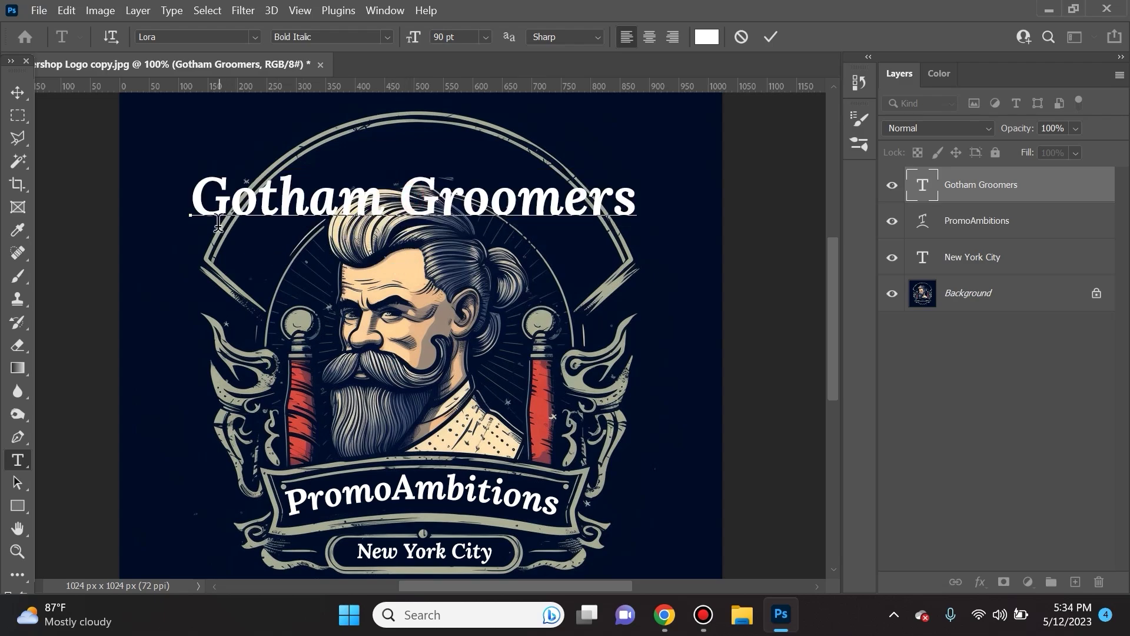
{"action": "left_click_drag", "start_coordinate": [192, 197], "coordinate": [650, 195]}
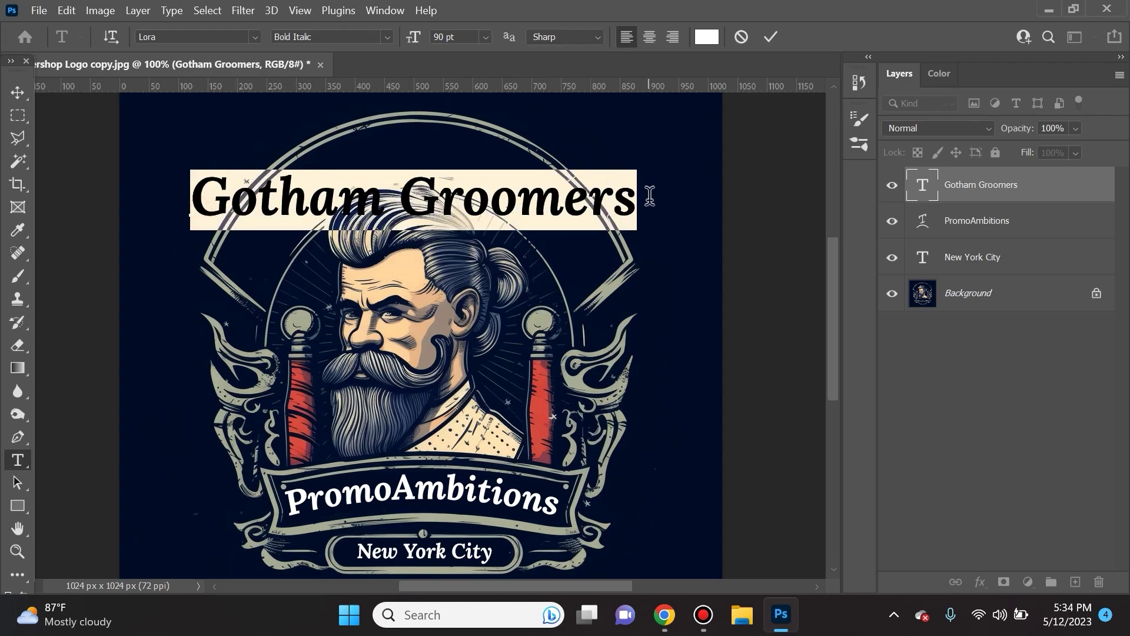
{"action": "left_click", "coordinate": [661, 210]}
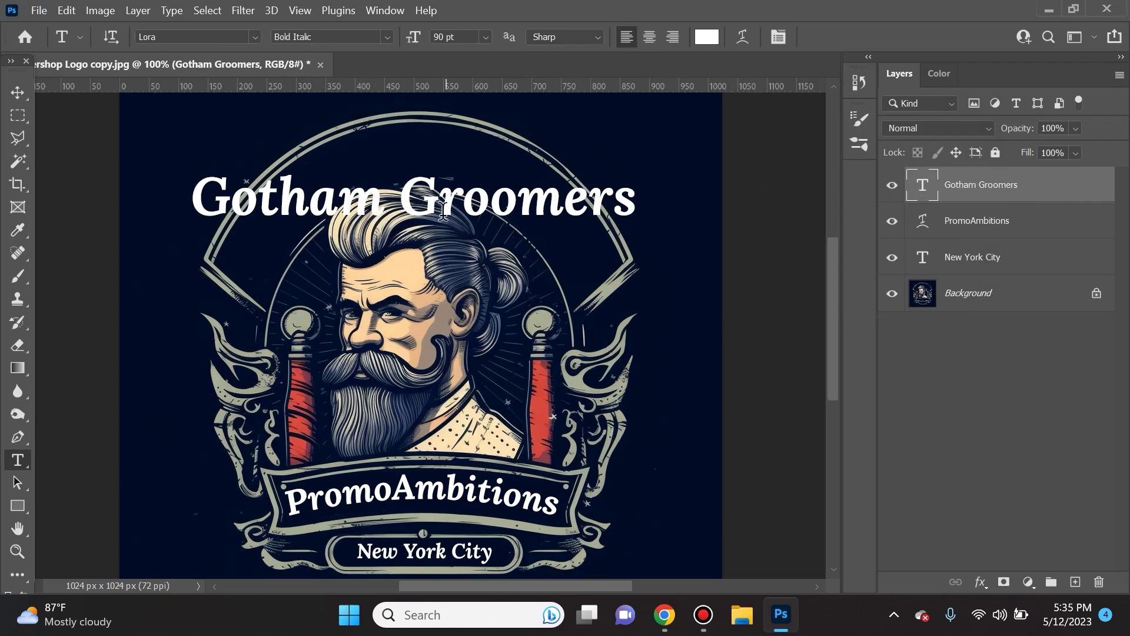
{"action": "left_click", "coordinate": [743, 37]}
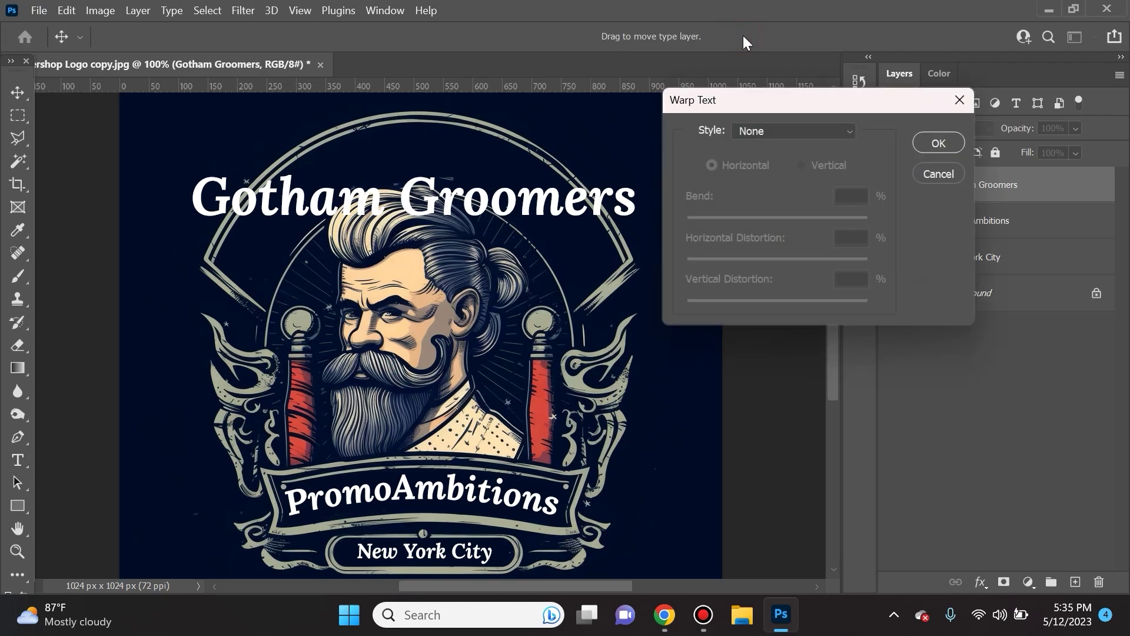
Apply an Arc warp to Gotham Groomers and raise the bend to 71.6%.
{"action": "left_click", "coordinate": [756, 137]}
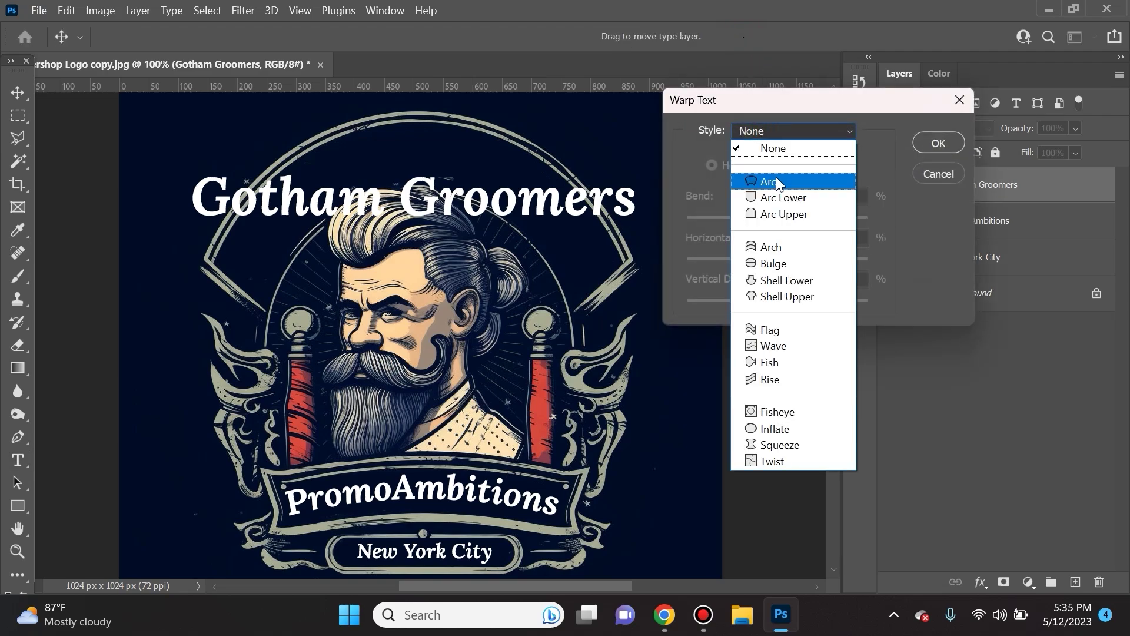
{"action": "left_click", "coordinate": [776, 177]}
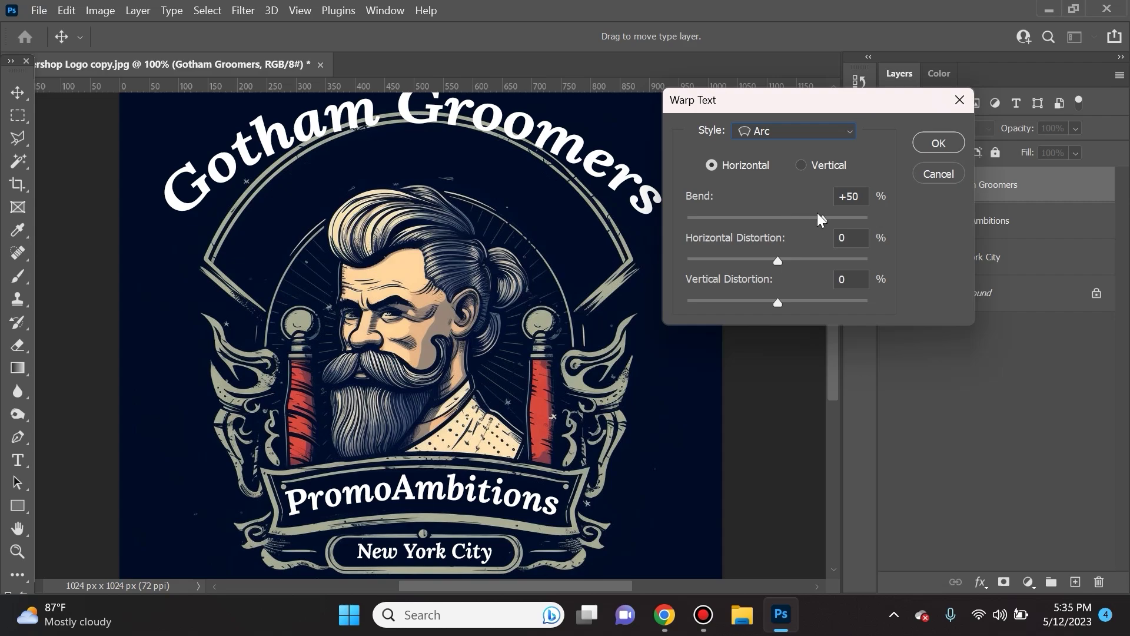
{"action": "mouse_move", "coordinate": [822, 225]}
{"action": "left_mouse_down"}
{"action": "mouse_move", "coordinate": [803, 219]}
{"action": "mouse_move", "coordinate": [839, 216]}
{"action": "left_mouse_up"}
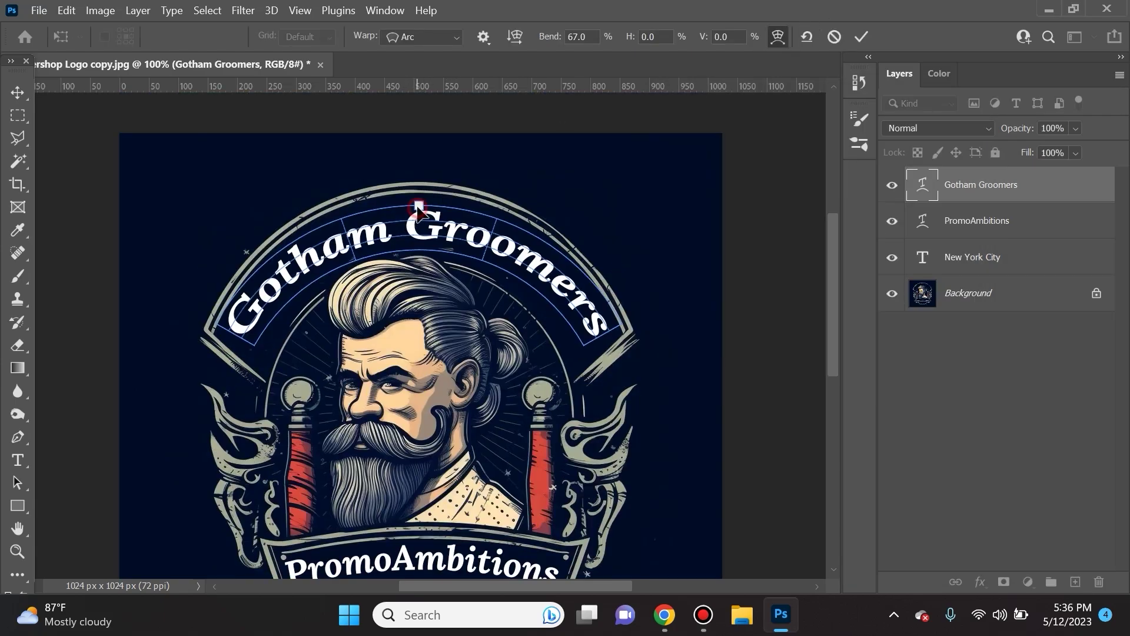
{"action": "mouse_move", "coordinate": [551, 44]}
{"action": "left_mouse_down"}
{"action": "mouse_move", "coordinate": [583, 38]}
{"action": "mouse_move", "coordinate": [570, 39]}
{"action": "left_mouse_up"}
{"action": "left_click", "coordinate": [861, 37]}
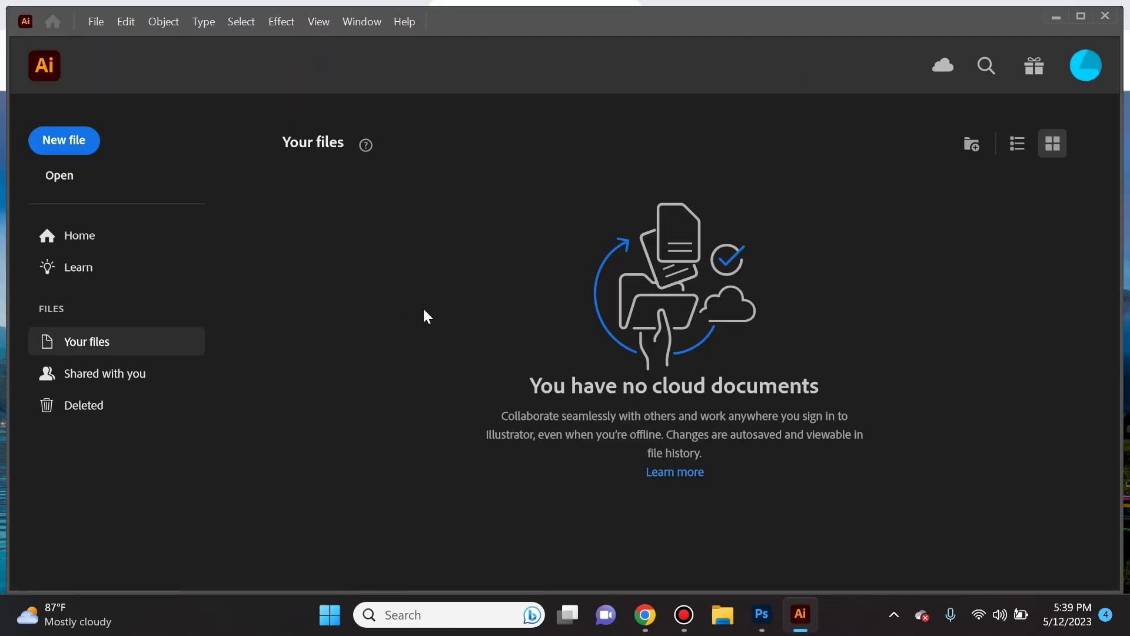
Maximize Illustrator and zoom in and out on logo2.jpg to inspect the pixelated letter edges.
{"action": "left_click", "coordinate": [1081, 16]}
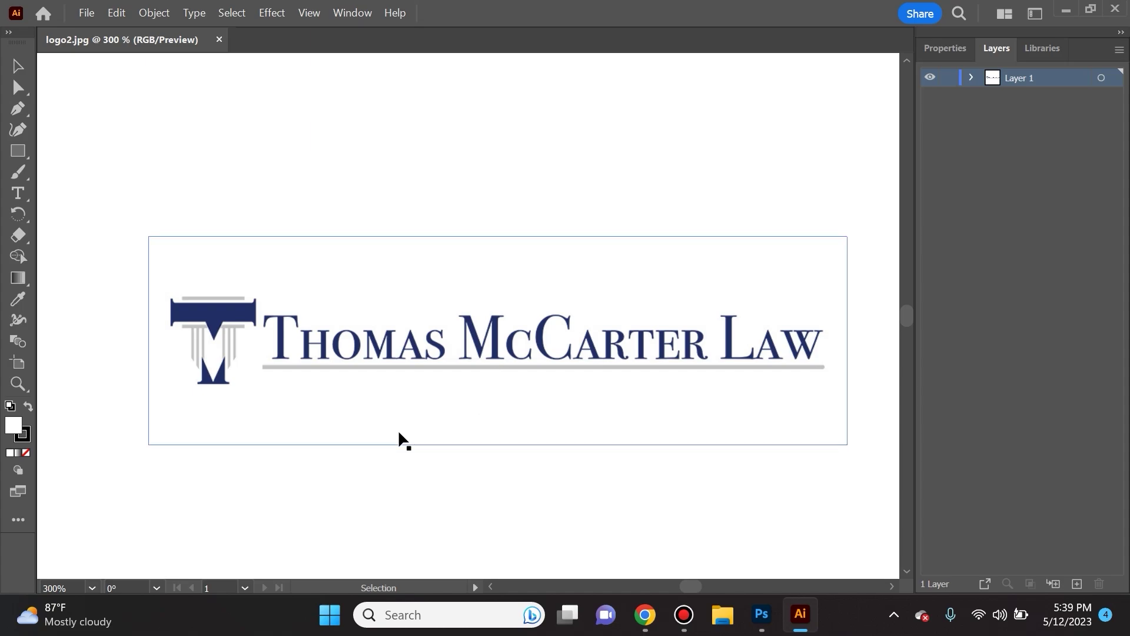
{"action": "key", "text": "ctrl+plus"}
{"action": "key", "text": "ctrl+plus"}
{"action": "key", "text": "ctrl+plus"}
{"action": "key", "text": "ctrl+plus"}
{"action": "key", "text": "ctrl+plus"}
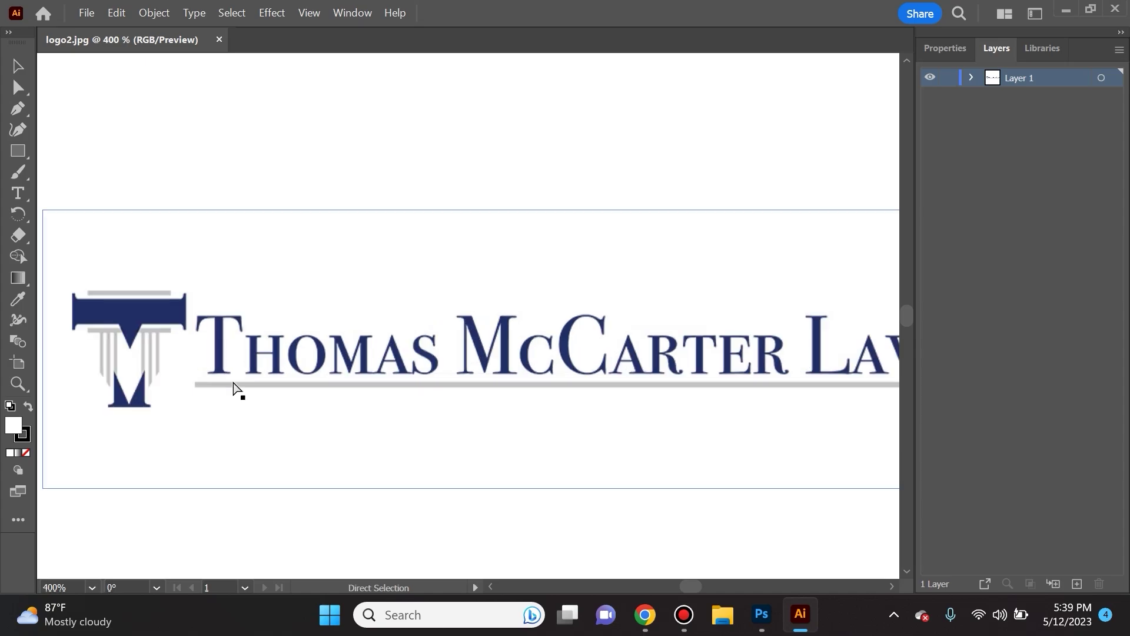
{"action": "key", "text": "ctrl+minus"}
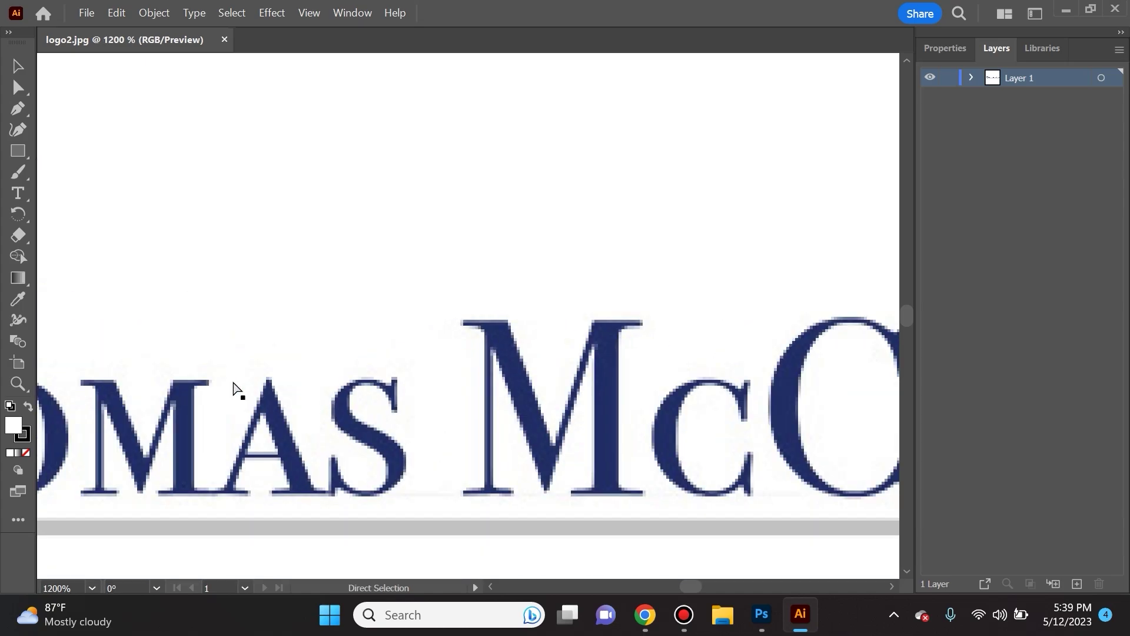
{"action": "key", "text": "ctrl+plus"}
{"action": "key", "text": "ctrl+plus"}
{"action": "key", "text": "ctrl+minus"}
{"action": "key", "text": "ctrl+minus"}
{"action": "key", "text": "ctrl+minus"}
{"action": "key", "text": "ctrl+minus"}
{"action": "key", "text": "ctrl+minus"}
{"action": "key", "text": "ctrl+minus"}
{"action": "key", "text": "ctrl+minus"}
{"action": "key", "text": "ctrl+plus"}
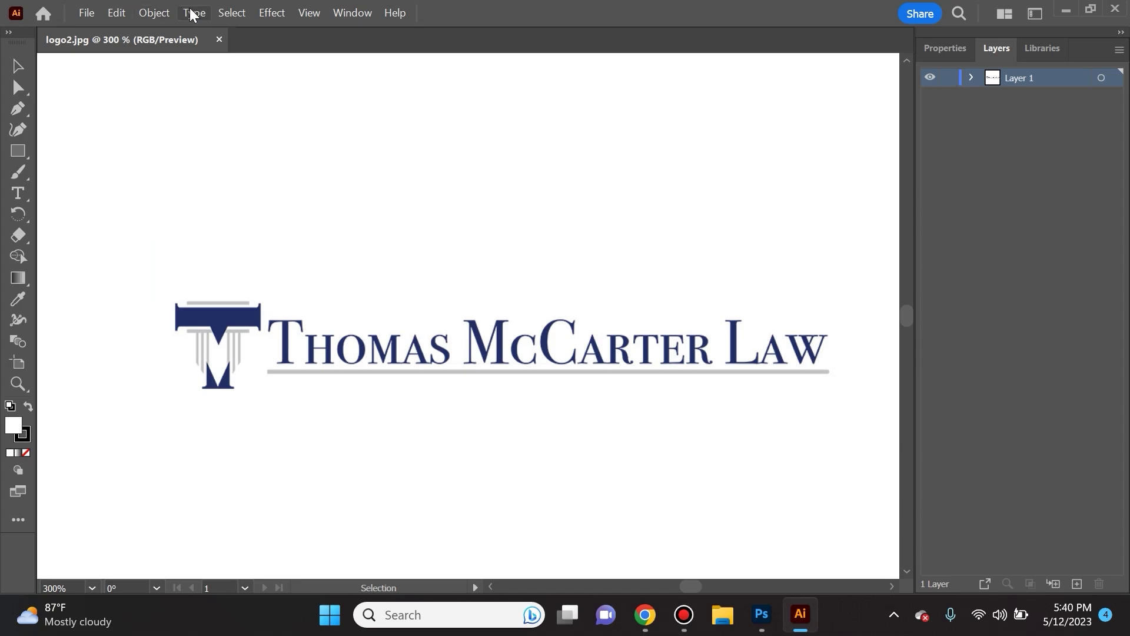
Image-trace the selected law logo using the 3 Colors preset.
{"action": "left_click", "coordinate": [155, 15]}
{"action": "left_click", "coordinate": [416, 371]}
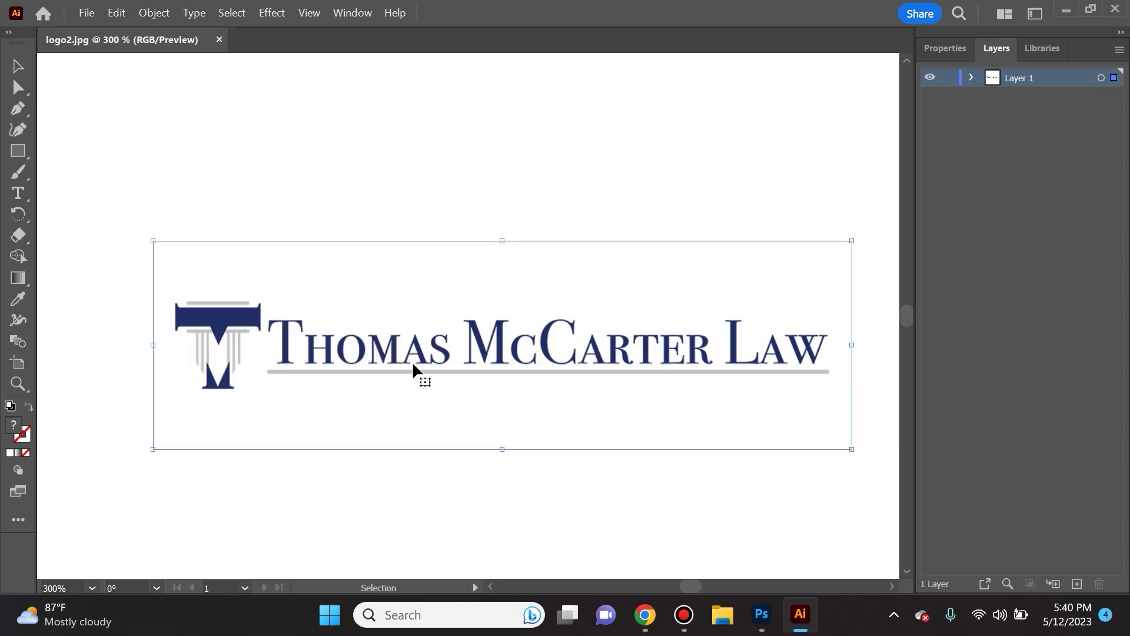
{"action": "left_click", "coordinate": [154, 14]}
{"action": "mouse_move", "coordinate": [243, 531]}
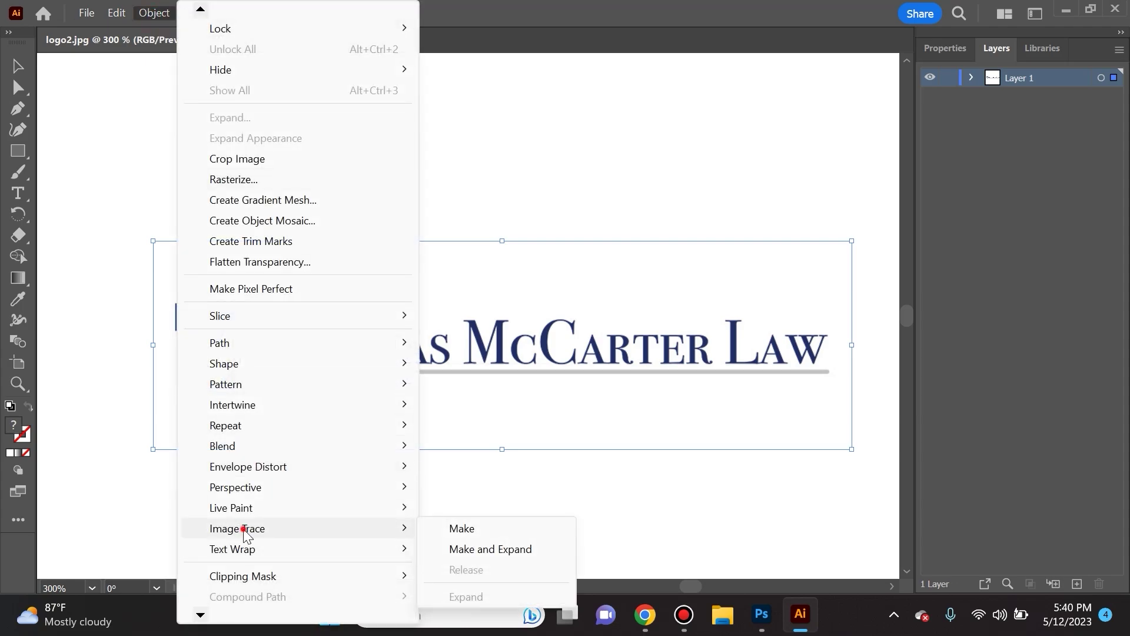
{"action": "left_click", "coordinate": [524, 533]}
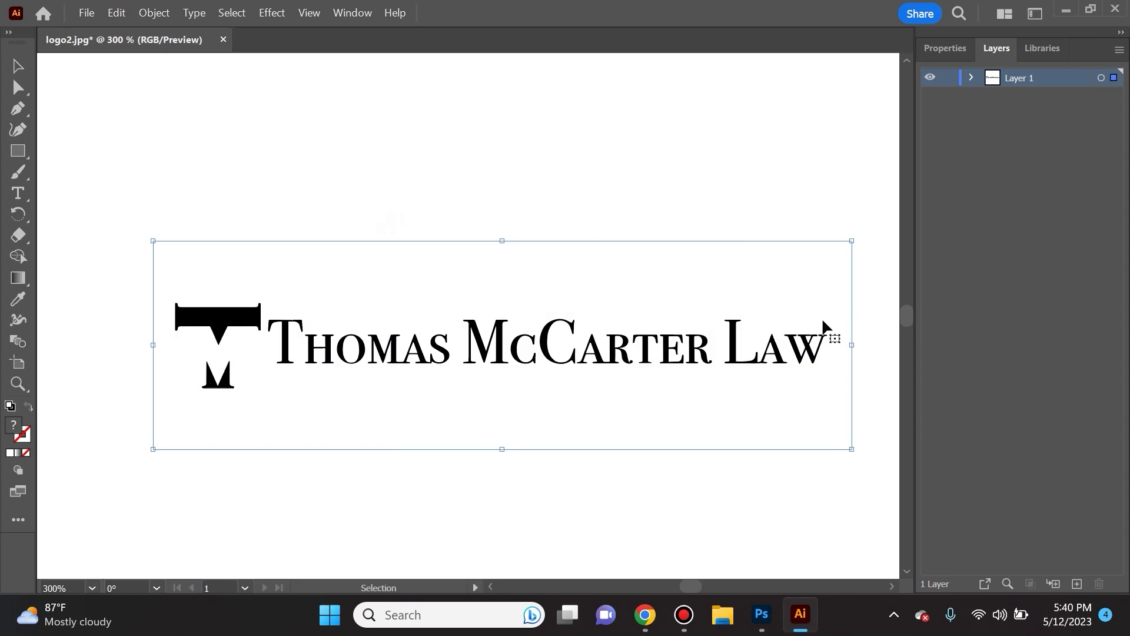
{"action": "left_click", "coordinate": [955, 54]}
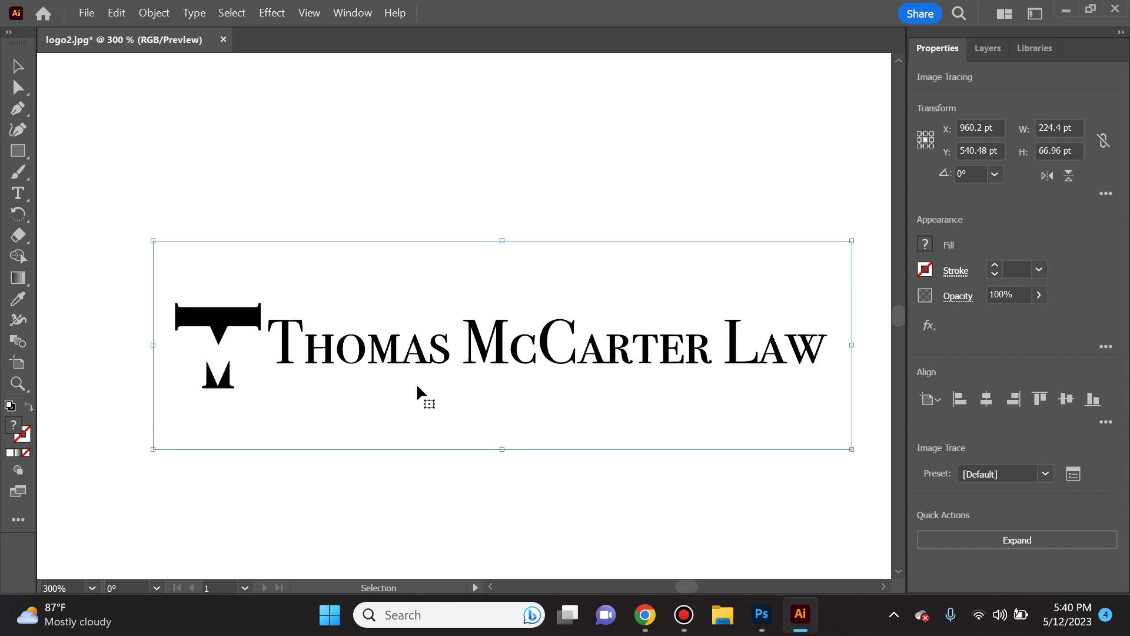
{"action": "left_click", "coordinate": [1047, 474]}
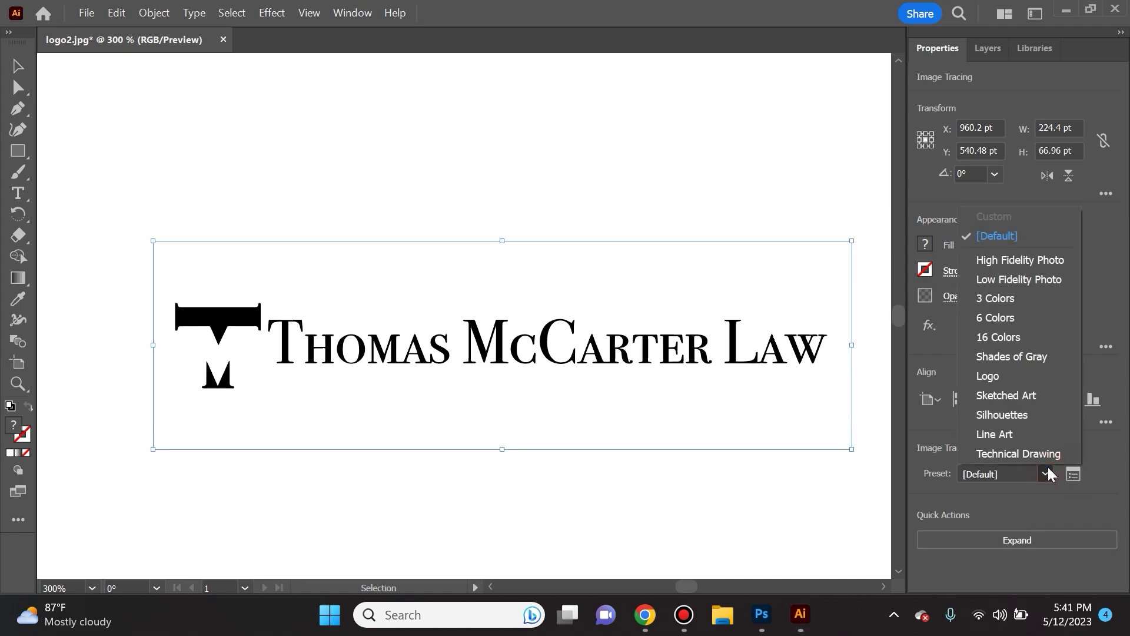
{"action": "left_click", "coordinate": [1018, 297]}
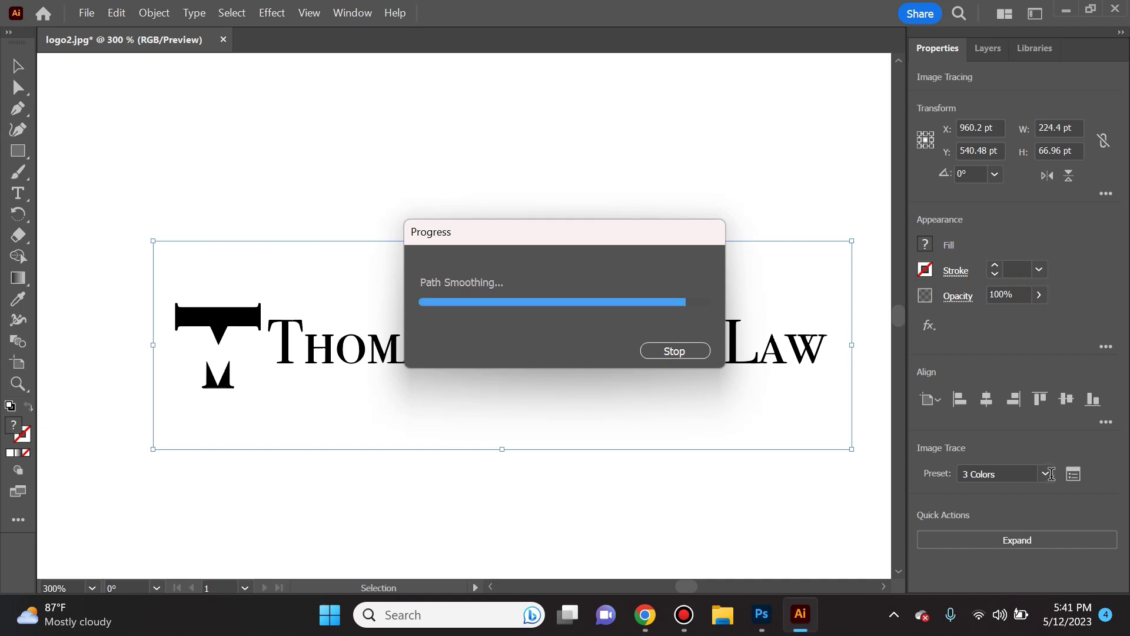
Zoom in closely on the traced T/M mark to inspect the result, then refit the view.
{"action": "key", "text": "z"}
{"action": "left_click_drag", "start_coordinate": [174, 400], "coordinate": [378, 398]}
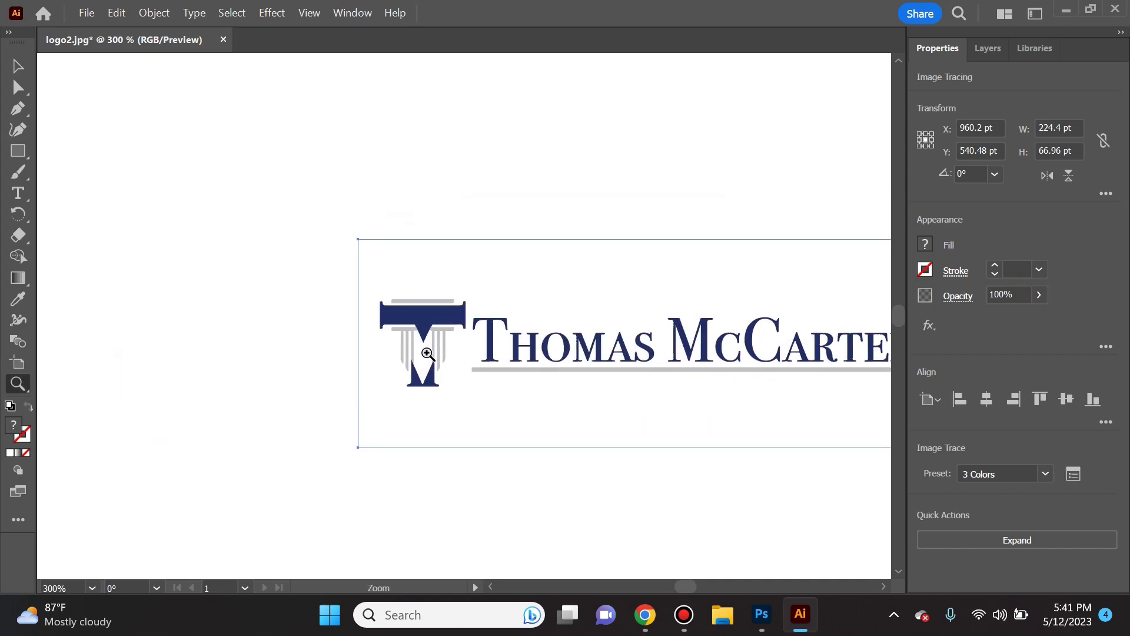
{"action": "left_click", "coordinate": [419, 348]}
{"action": "left_click", "coordinate": [417, 346]}
{"action": "left_click", "coordinate": [500, 277]}
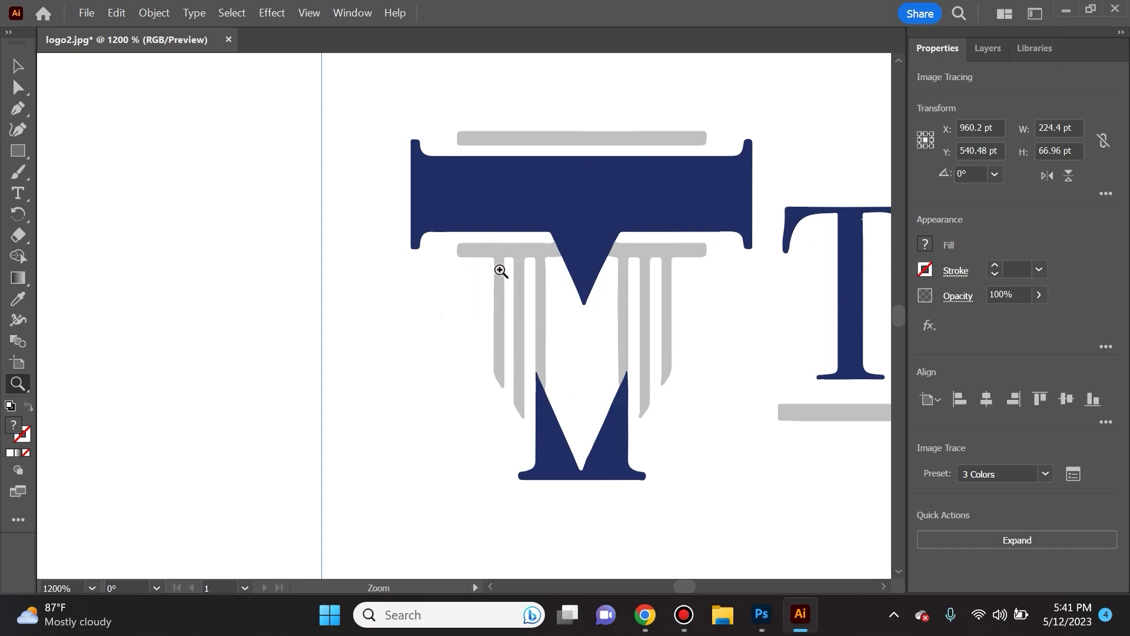
{"action": "left_click", "coordinate": [468, 258]}
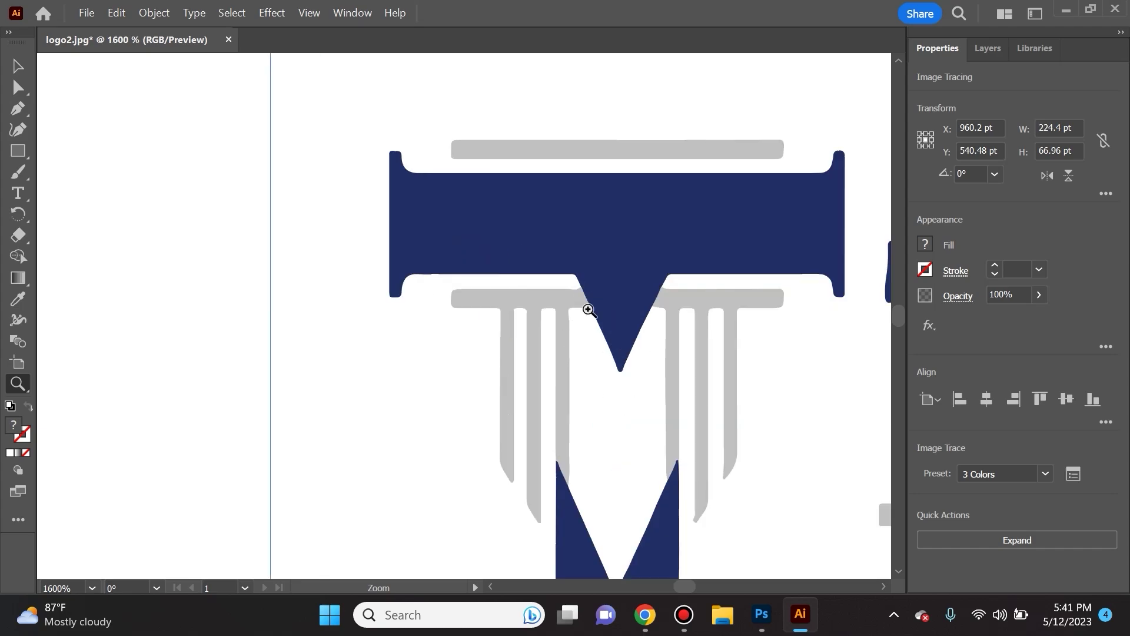
{"action": "scroll", "coordinate": [589, 492], "scroll_direction": "down", "scroll_amount": 3}
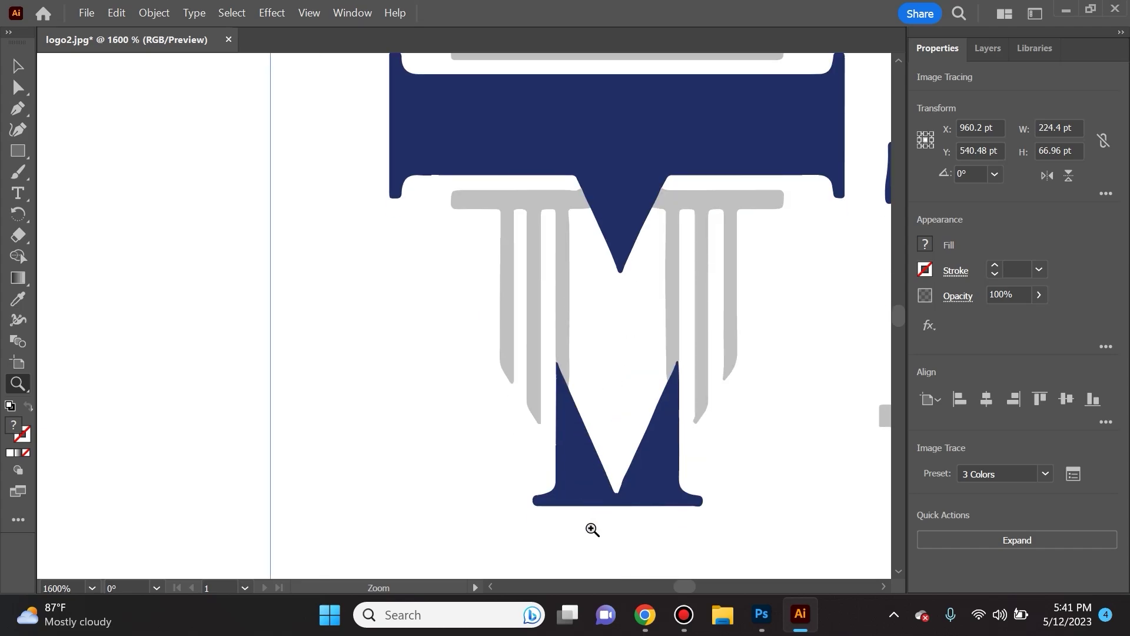
{"action": "scroll", "coordinate": [572, 527], "scroll_direction": "up", "scroll_amount": 3}
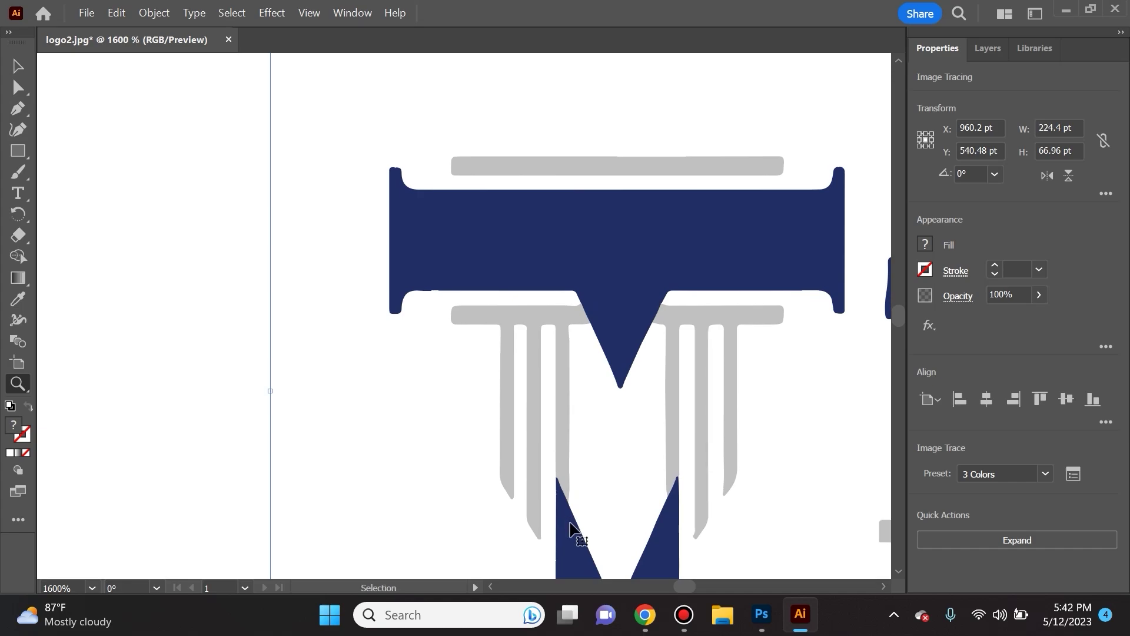
{"action": "key", "text": "ctrl+0"}
{"action": "key", "text": "ctrl+equal"}
{"action": "key", "text": "ctrl+equal"}
{"action": "key", "text": "ctrl+equal"}
{"action": "key", "text": "ctrl+equal"}
{"action": "key", "text": "ctrl+equal"}
{"action": "key", "text": "ctrl+equal"}
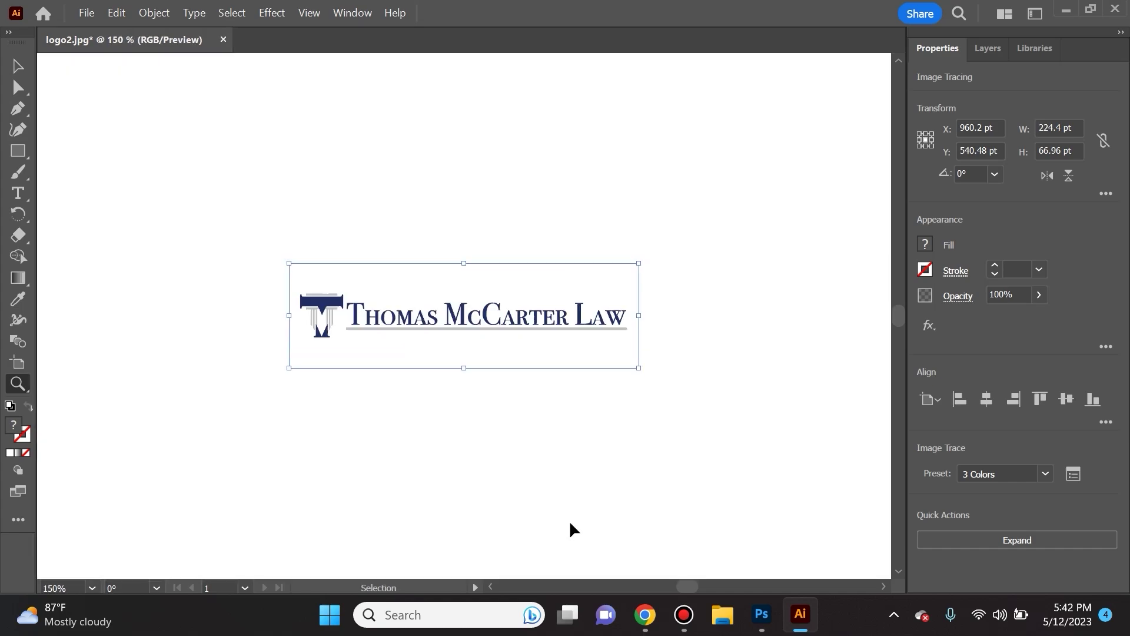
Search 'vectorize ai' in Chrome and open the Vectorizer.AI site.
{"action": "left_click", "coordinate": [646, 615]}
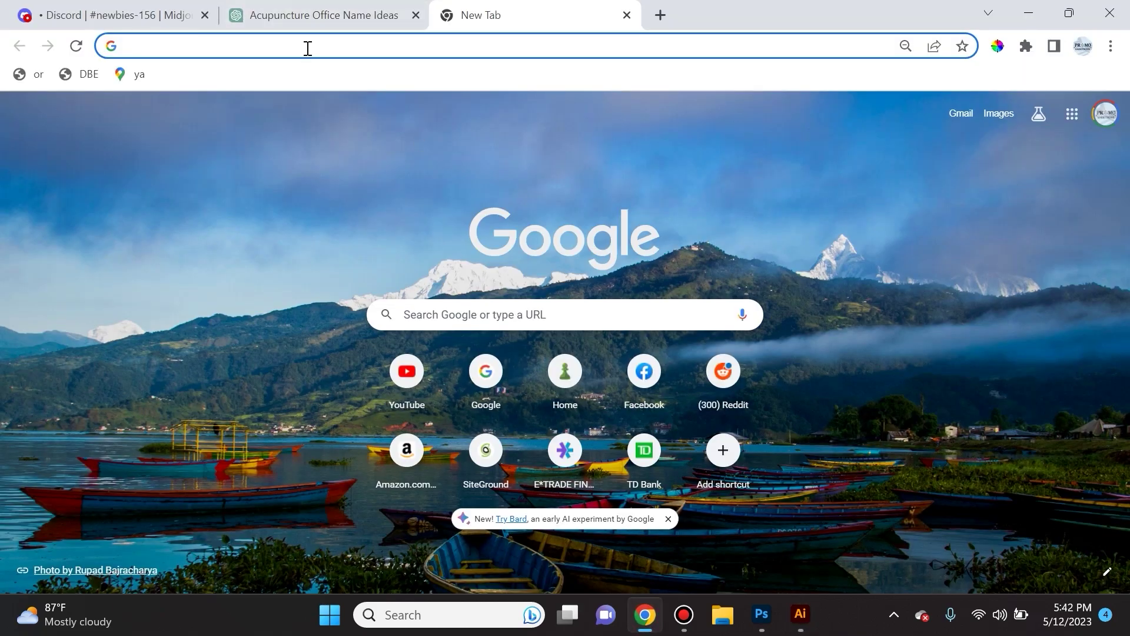
{"action": "left_click", "coordinate": [535, 326]}
{"action": "type", "text": "vectorize ai"}
{"action": "key", "text": "Return"}
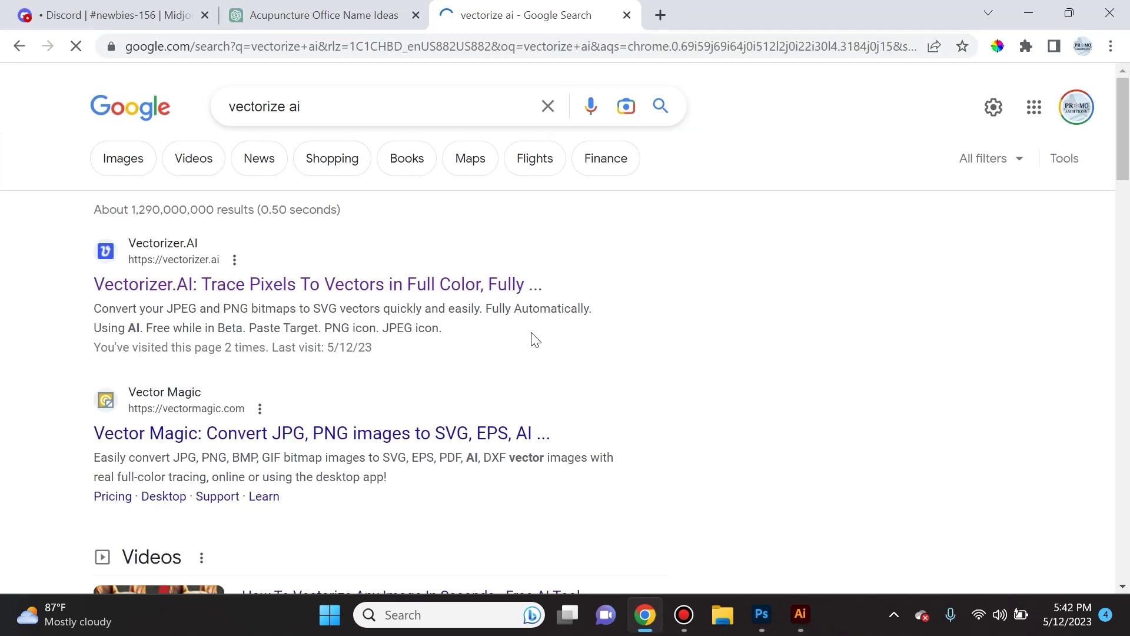
{"action": "left_click", "coordinate": [262, 285]}
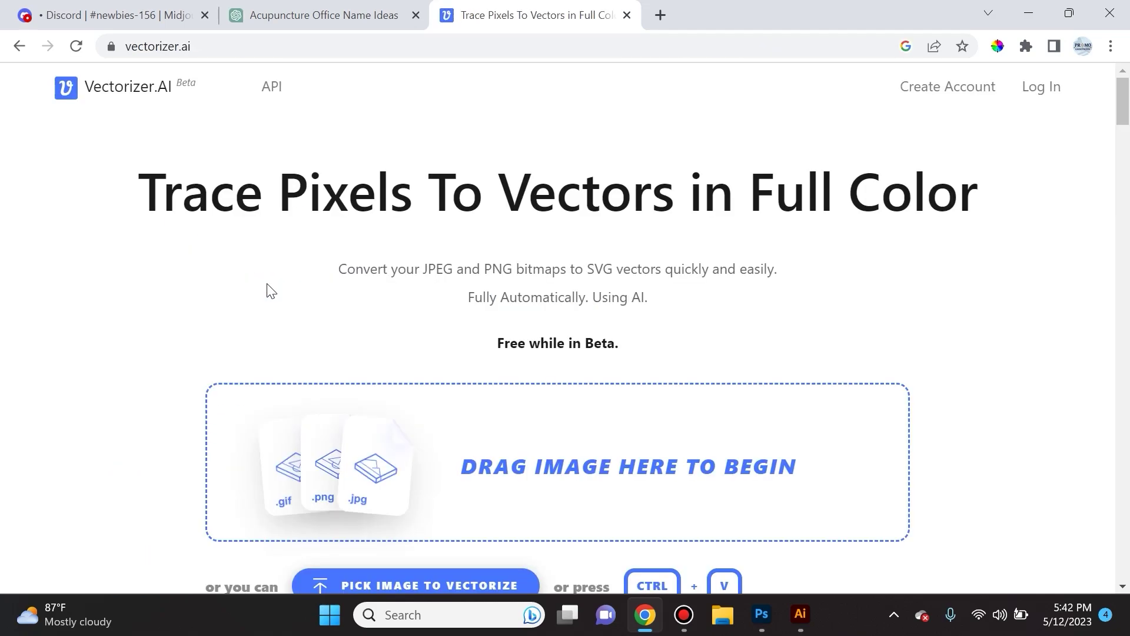
Upload logo2.jpg to Vectorizer.AI for vectorizing.
{"action": "scroll", "coordinate": [507, 335], "scroll_direction": "down", "scroll_amount": 2}
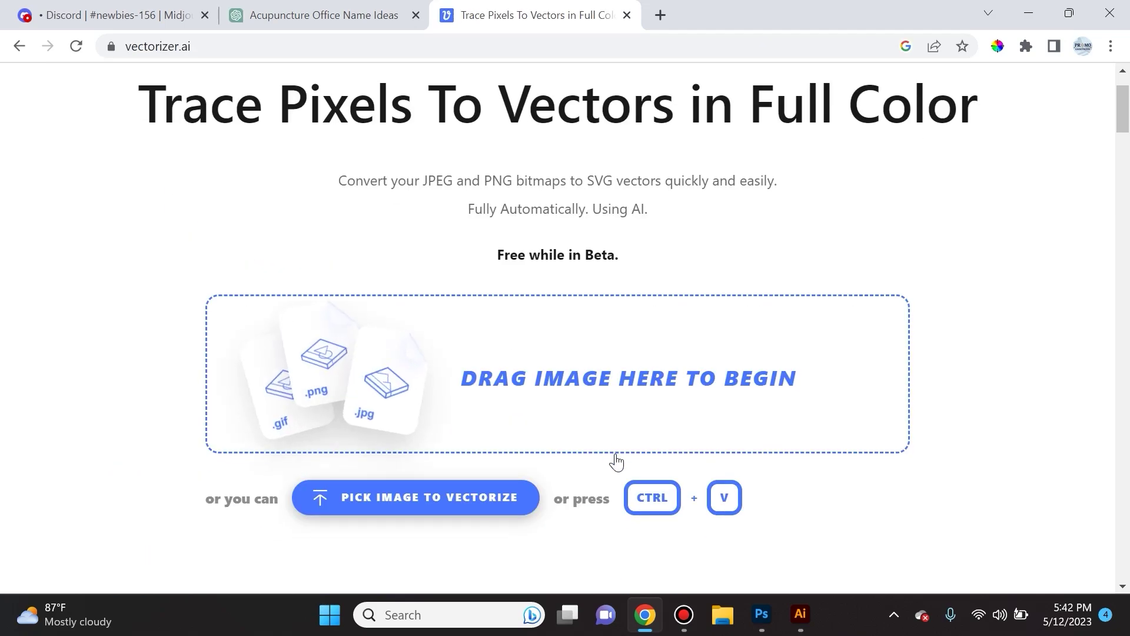
{"action": "left_click", "coordinate": [446, 393]}
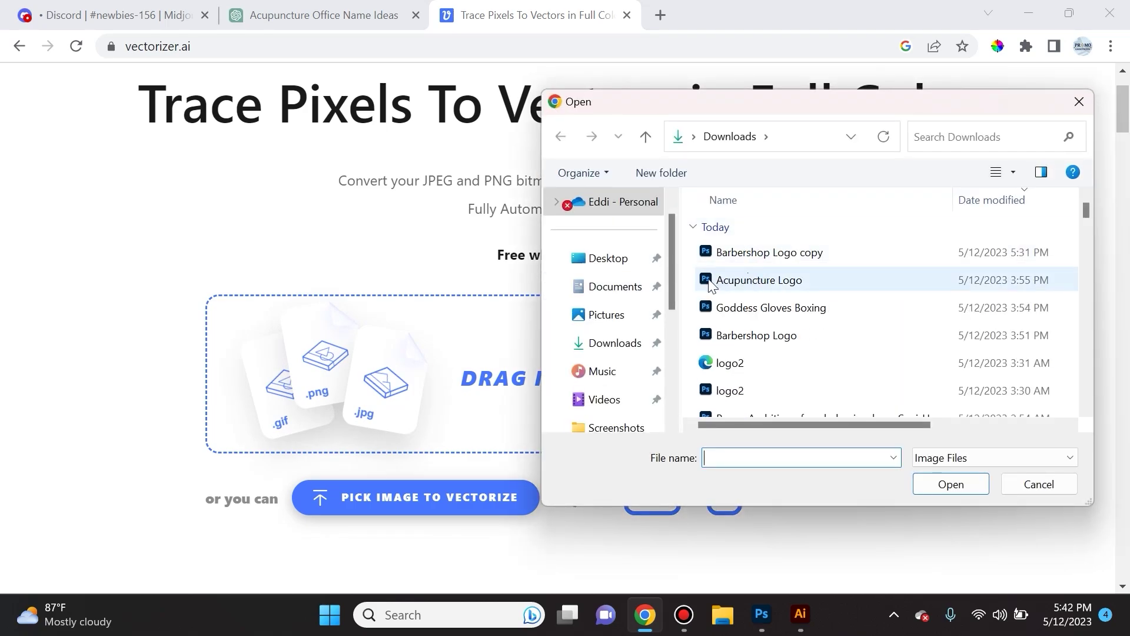
{"action": "left_click", "coordinate": [732, 390]}
{"action": "left_click", "coordinate": [961, 493]}
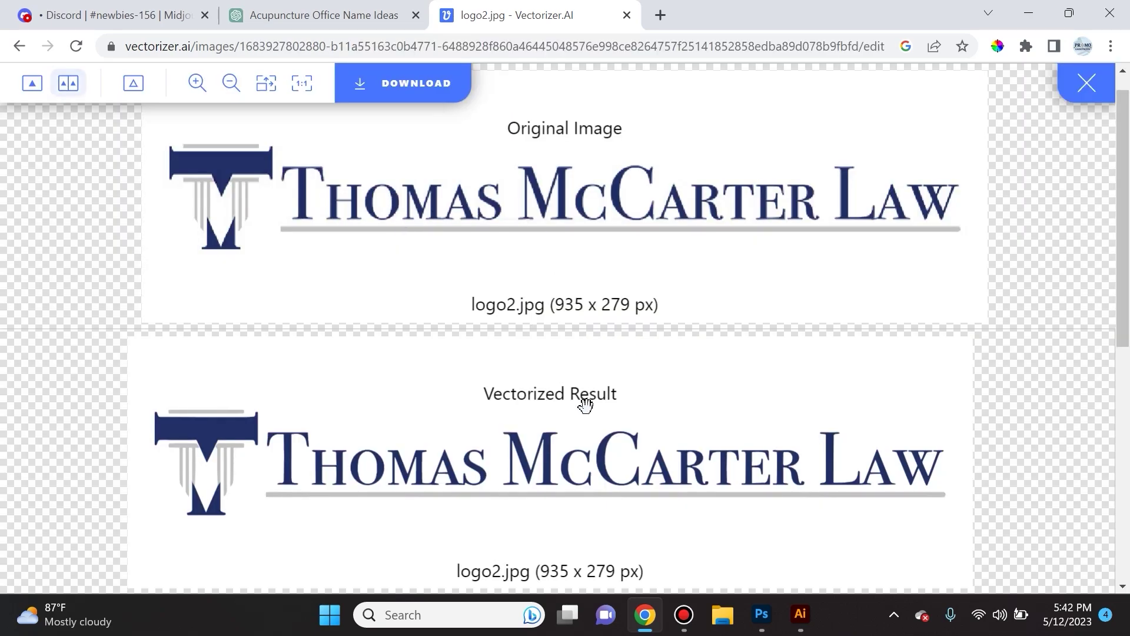
Compare the original and vectorized previews up close, then open the download options.
{"action": "scroll", "coordinate": [585, 405], "scroll_direction": "down", "scroll_amount": 2}
{"action": "scroll", "coordinate": [582, 441], "scroll_direction": "up", "scroll_amount": 6}
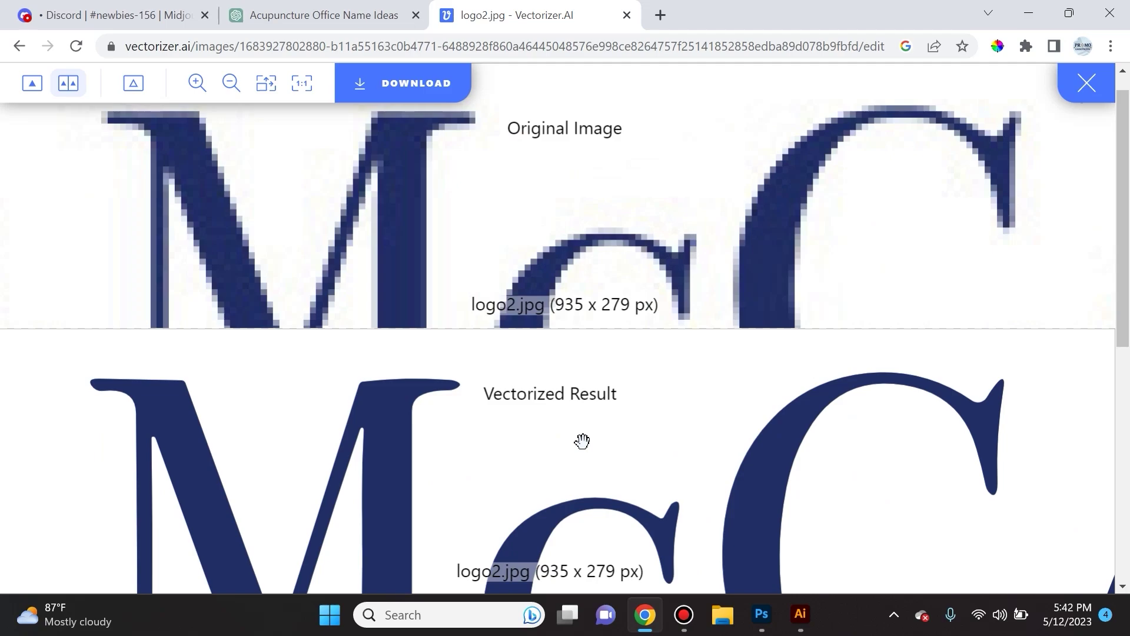
{"action": "scroll", "coordinate": [582, 441], "scroll_direction": "down", "scroll_amount": 4}
{"action": "scroll", "coordinate": [556, 206], "scroll_direction": "up", "scroll_amount": 5}
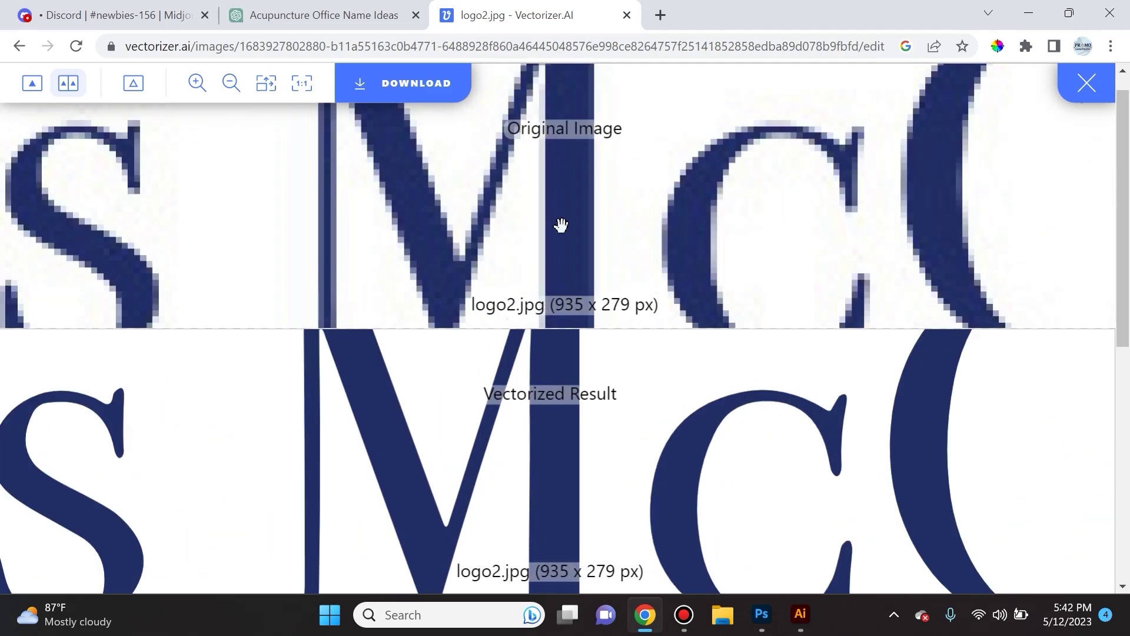
{"action": "scroll", "coordinate": [361, 249], "scroll_direction": "down", "scroll_amount": 8}
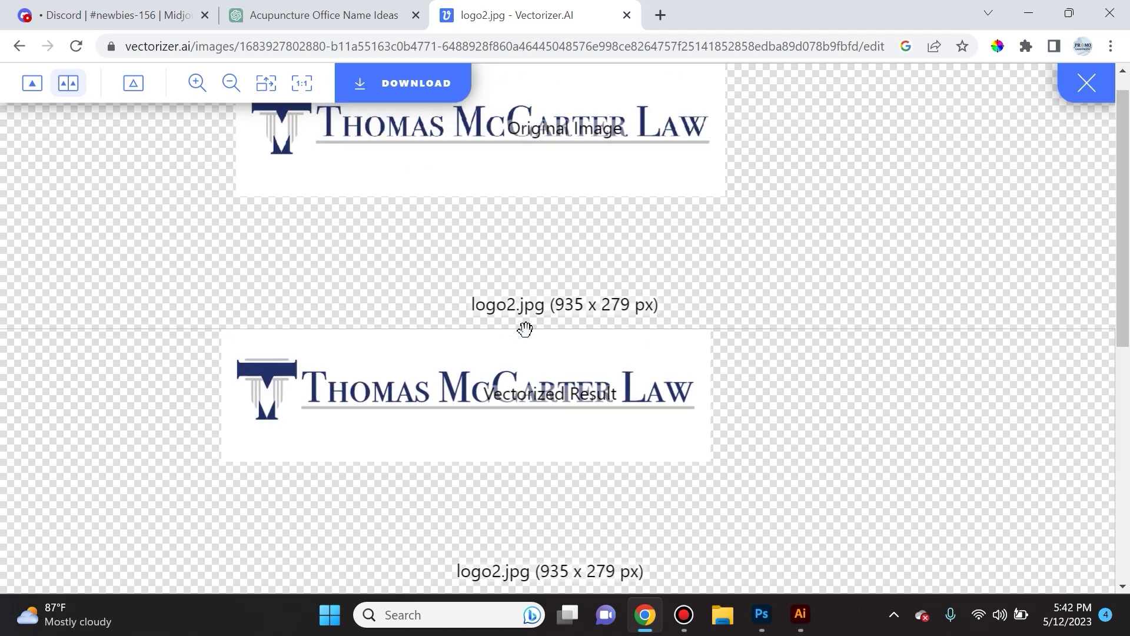
{"action": "scroll", "coordinate": [506, 368], "scroll_direction": "up", "scroll_amount": 6}
{"action": "scroll", "coordinate": [505, 385], "scroll_direction": "up", "scroll_amount": 2}
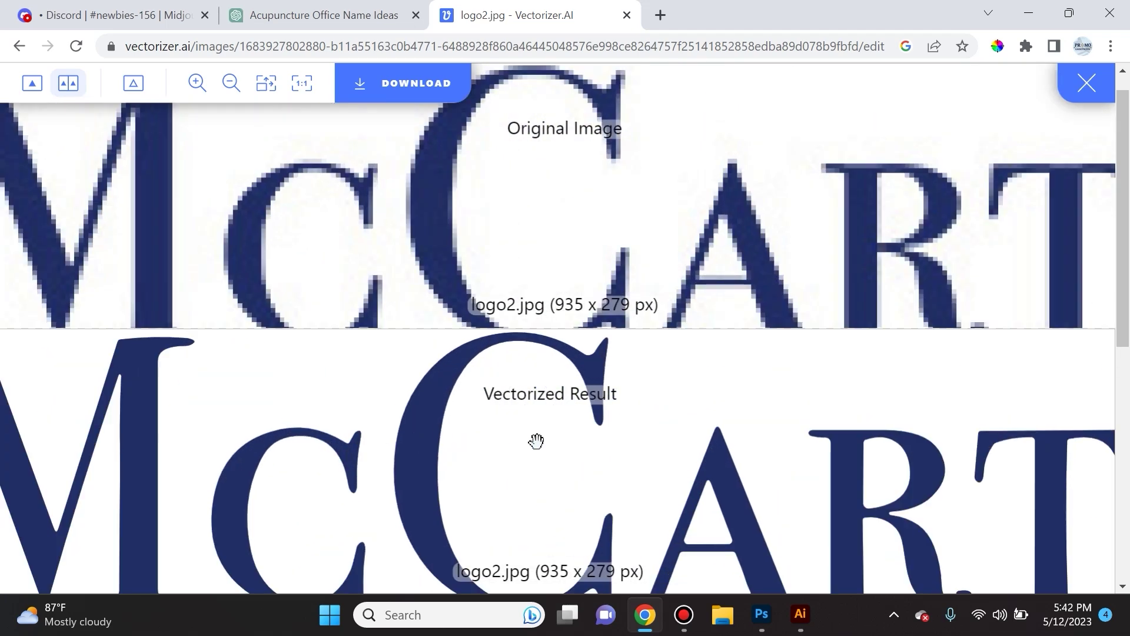
{"action": "scroll", "coordinate": [724, 452], "scroll_direction": "down", "scroll_amount": 6}
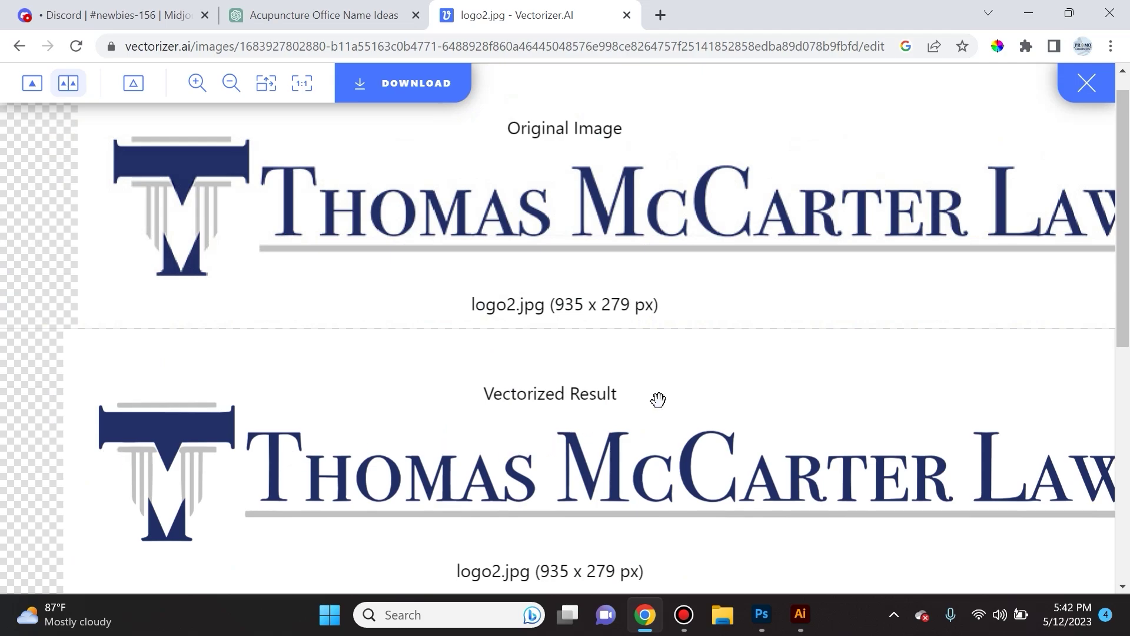
{"action": "scroll", "coordinate": [668, 450], "scroll_direction": "down", "scroll_amount": 2}
{"action": "scroll", "coordinate": [669, 456], "scroll_direction": "up", "scroll_amount": 5}
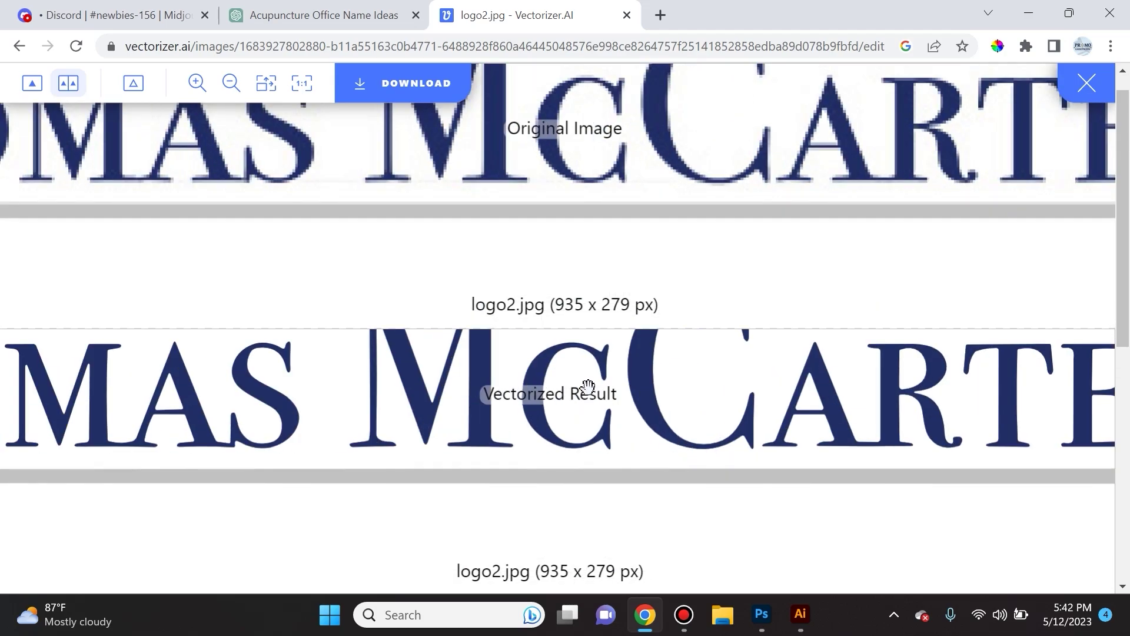
{"action": "scroll", "coordinate": [329, 436], "scroll_direction": "up", "scroll_amount": 3}
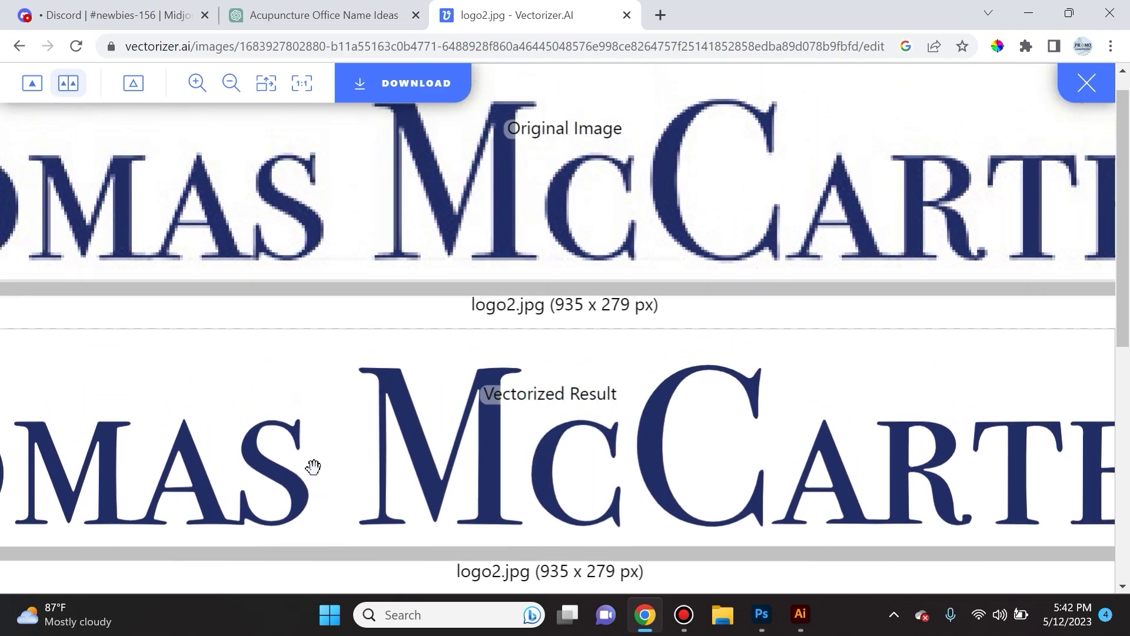
{"action": "scroll", "coordinate": [426, 216], "scroll_direction": "up", "scroll_amount": 4}
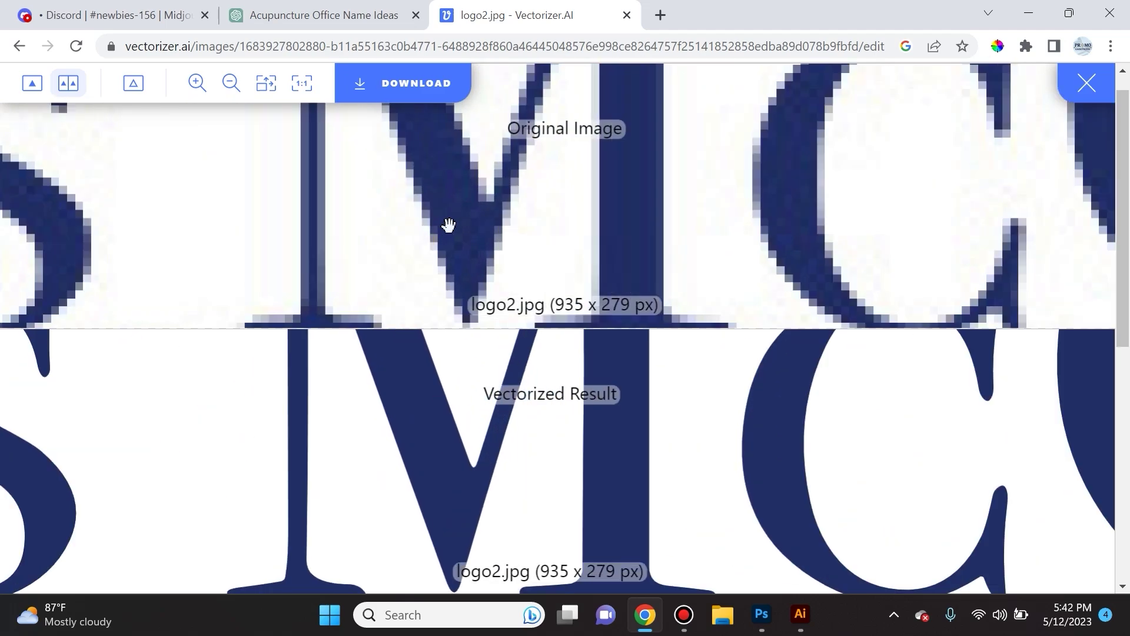
{"action": "scroll", "coordinate": [457, 229], "scroll_direction": "down", "scroll_amount": 6}
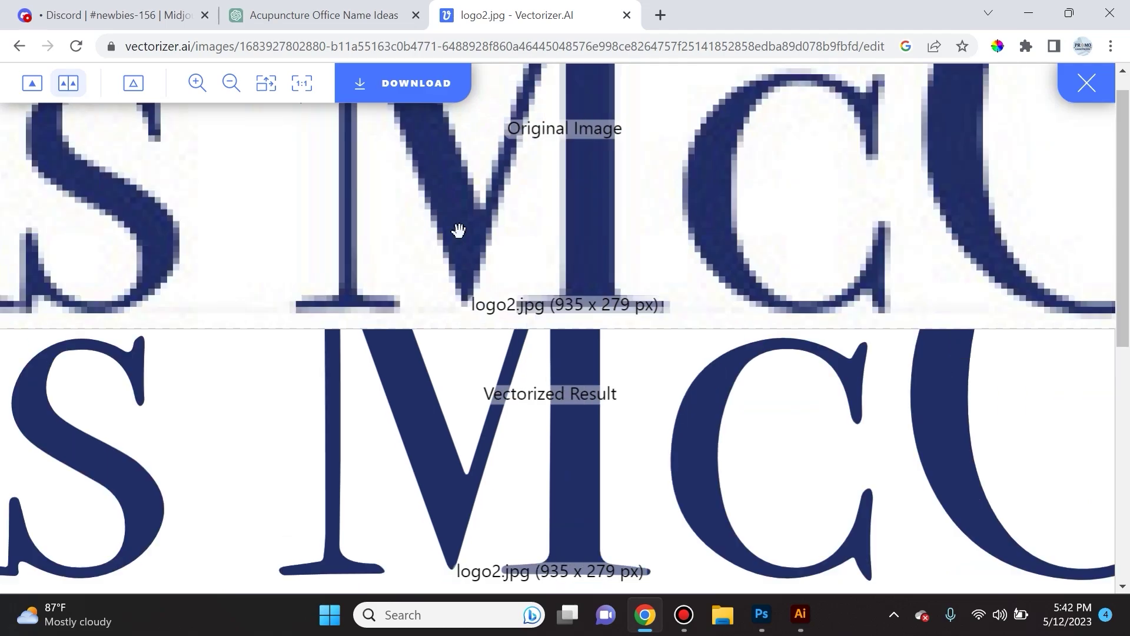
{"action": "scroll", "coordinate": [445, 276], "scroll_direction": "up", "scroll_amount": 3}
{"action": "scroll", "coordinate": [445, 275], "scroll_direction": "down", "scroll_amount": 4}
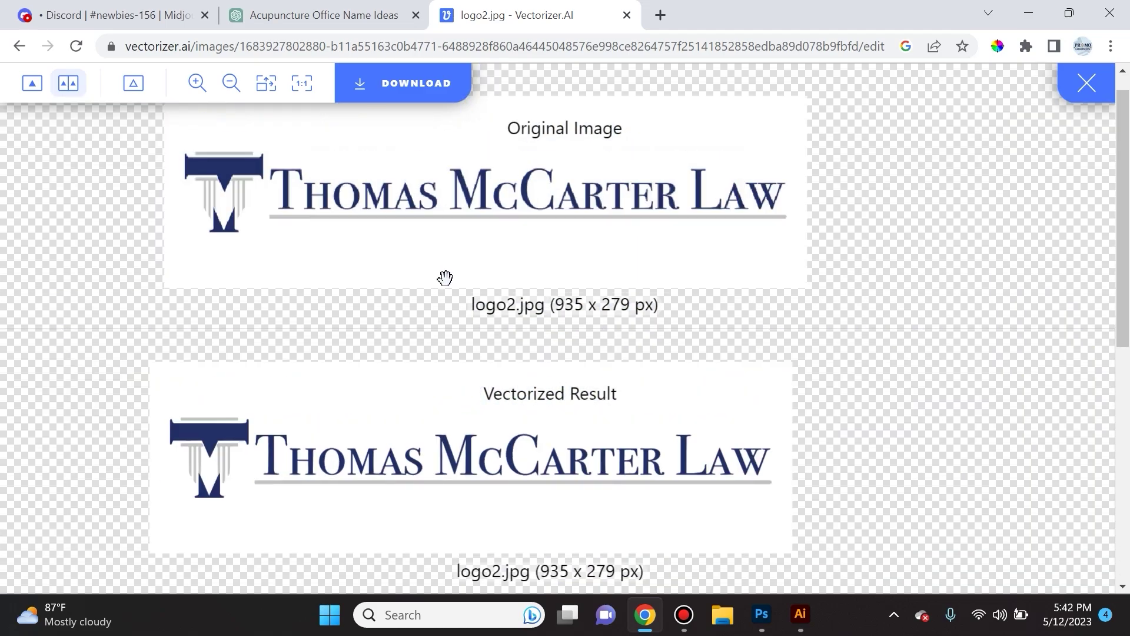
{"action": "left_click", "coordinate": [366, 83]}
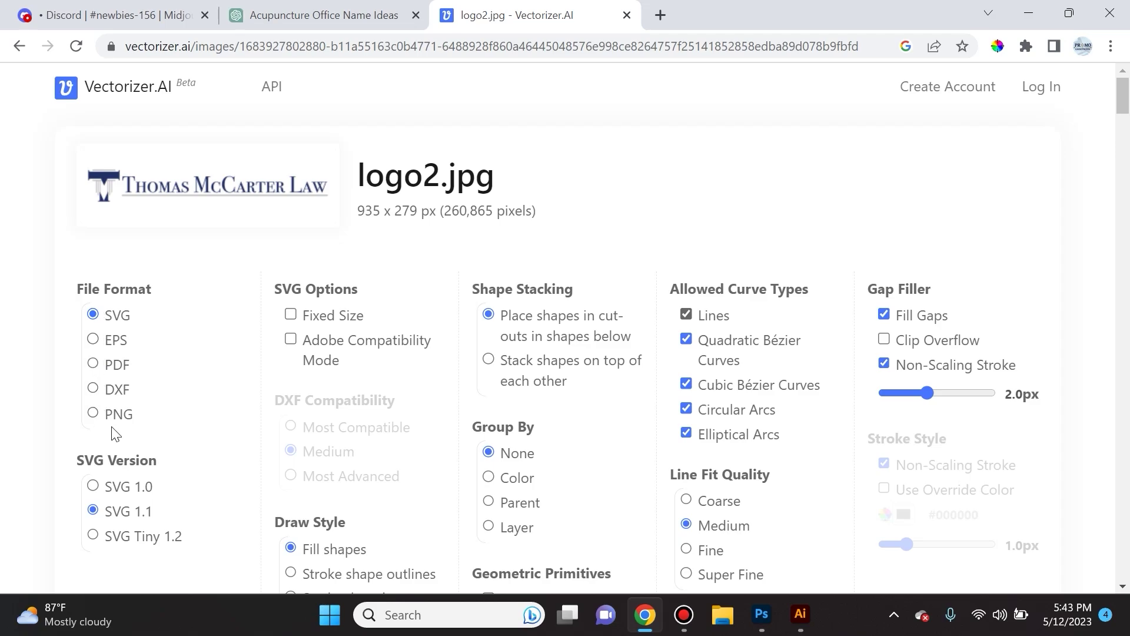
Check the SVG download options for logo2.jpg, then return to the Midjourney Bot chat.
{"action": "scroll", "coordinate": [124, 342], "scroll_direction": "down", "scroll_amount": 3}
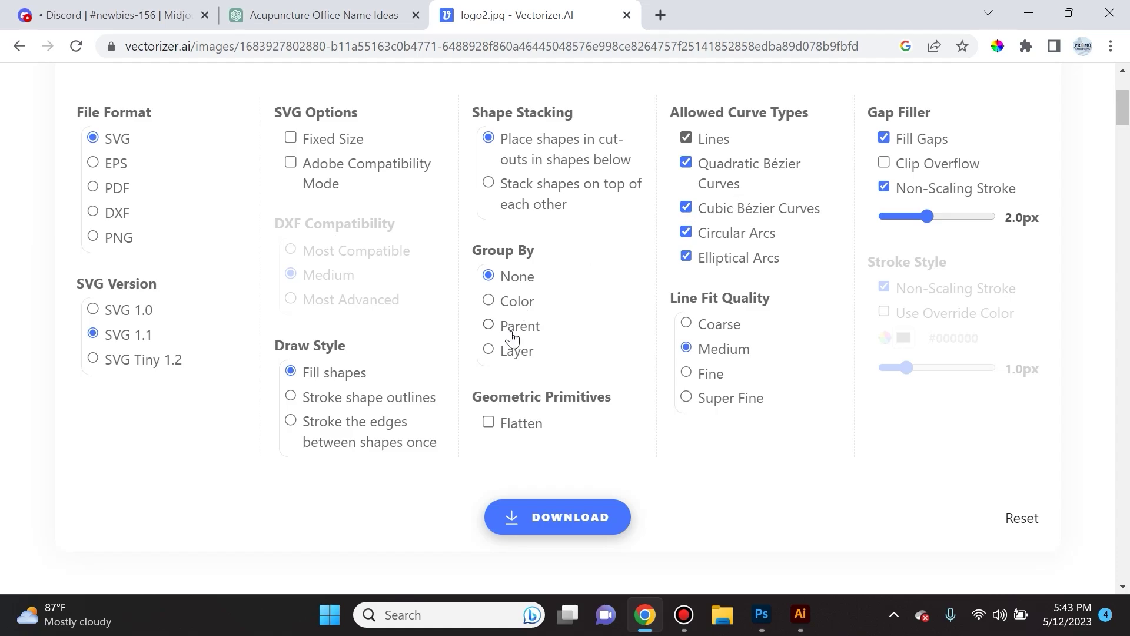
{"action": "key", "text": "ctrl+1"}
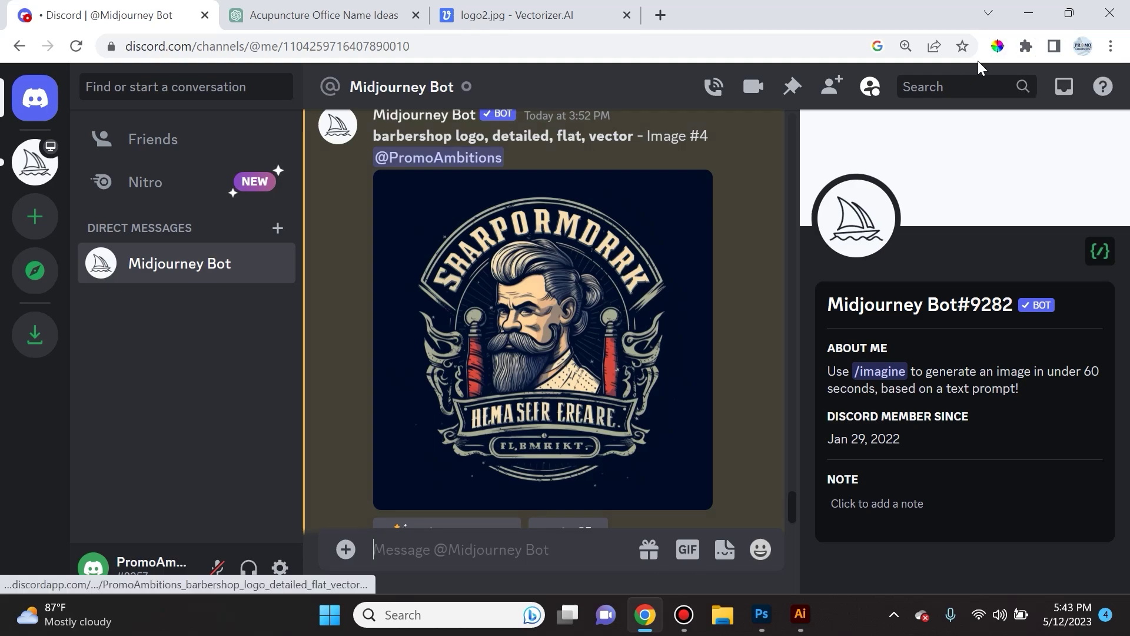
Sample the logo's cream lettering colour (FADEAE) with ColorPick and bring Photoshop forward.
{"action": "left_click", "coordinate": [999, 52]}
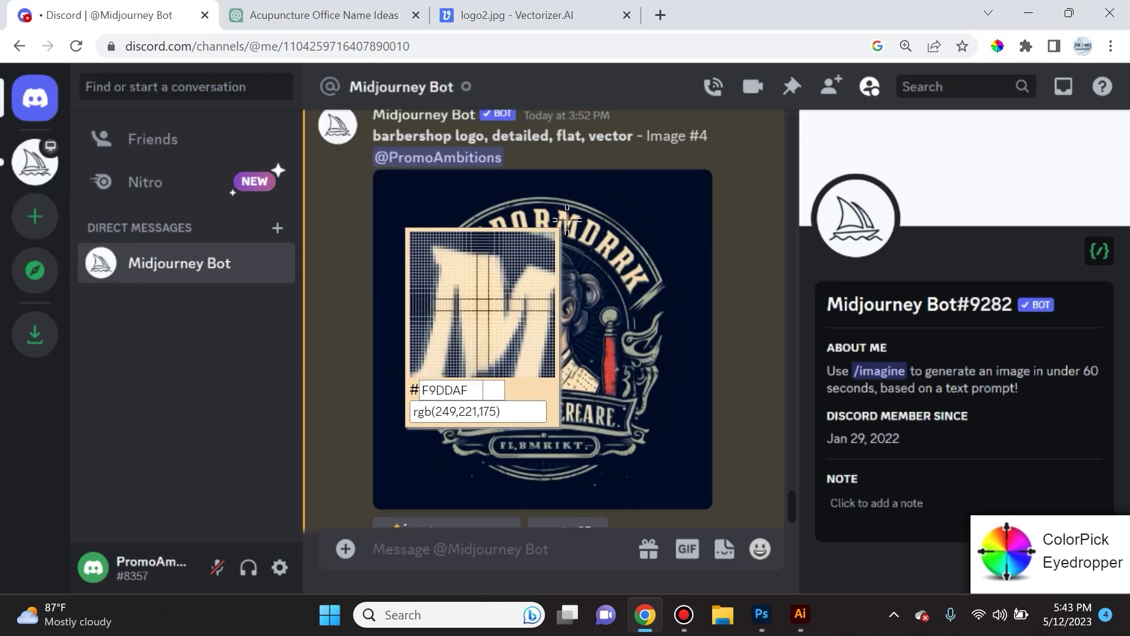
{"action": "left_click", "coordinate": [566, 219]}
{"action": "key", "text": "ctrl+c"}
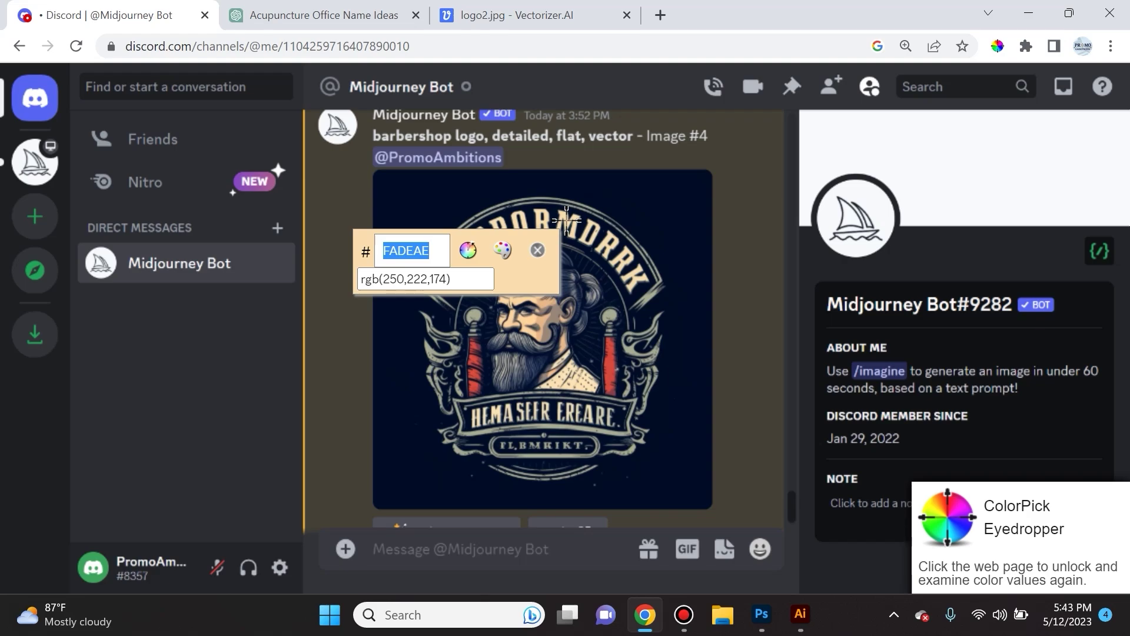
{"action": "left_click", "coordinate": [537, 250]}
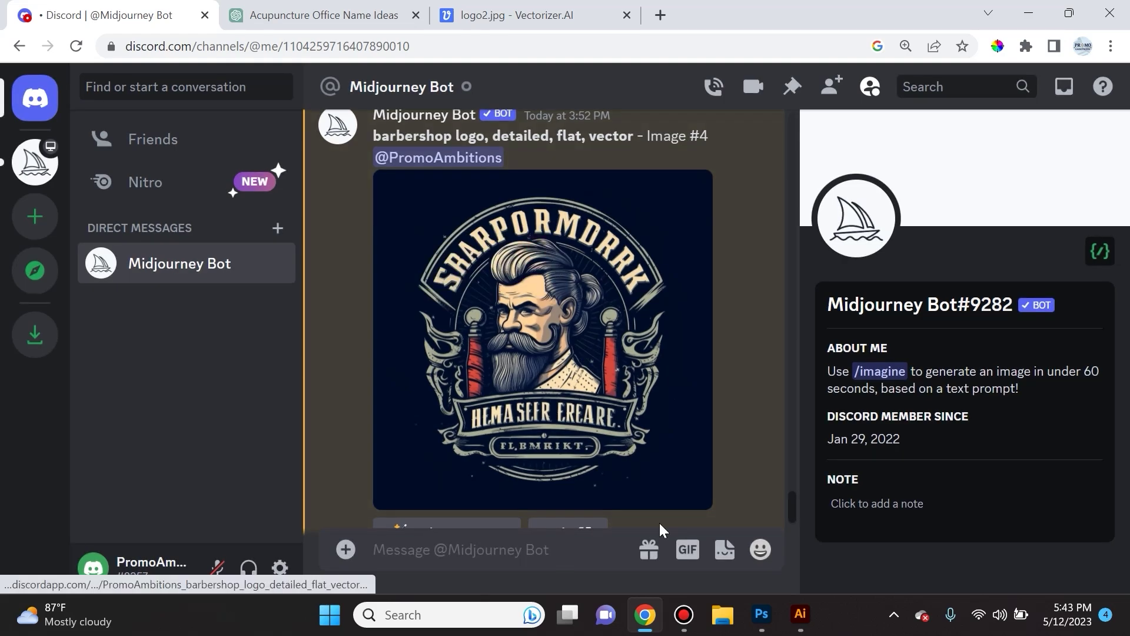
{"action": "left_click", "coordinate": [775, 615]}
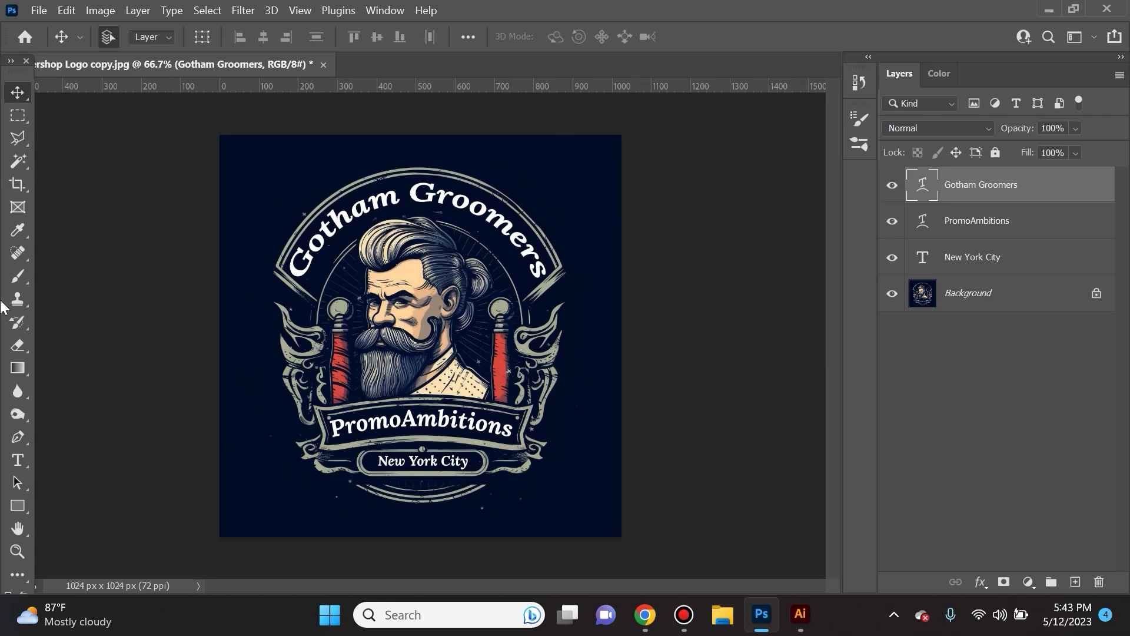
Recolour the arched Gotham Groomers text to FADEAE.
{"action": "left_click", "coordinate": [18, 460]}
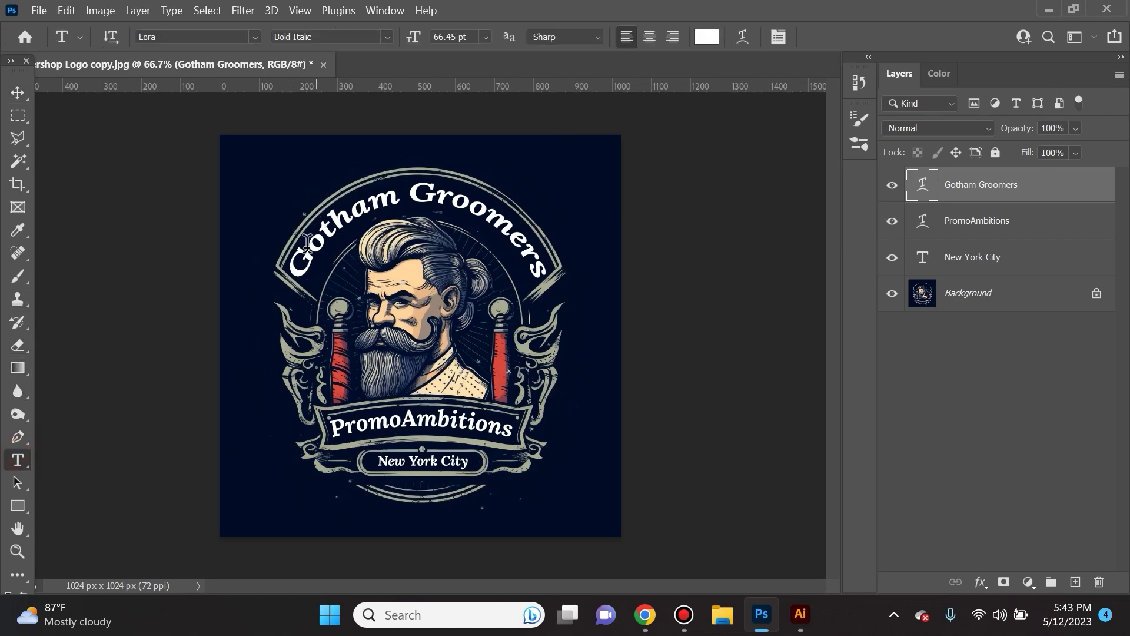
{"action": "left_click_drag", "start_coordinate": [290, 267], "coordinate": [575, 247]}
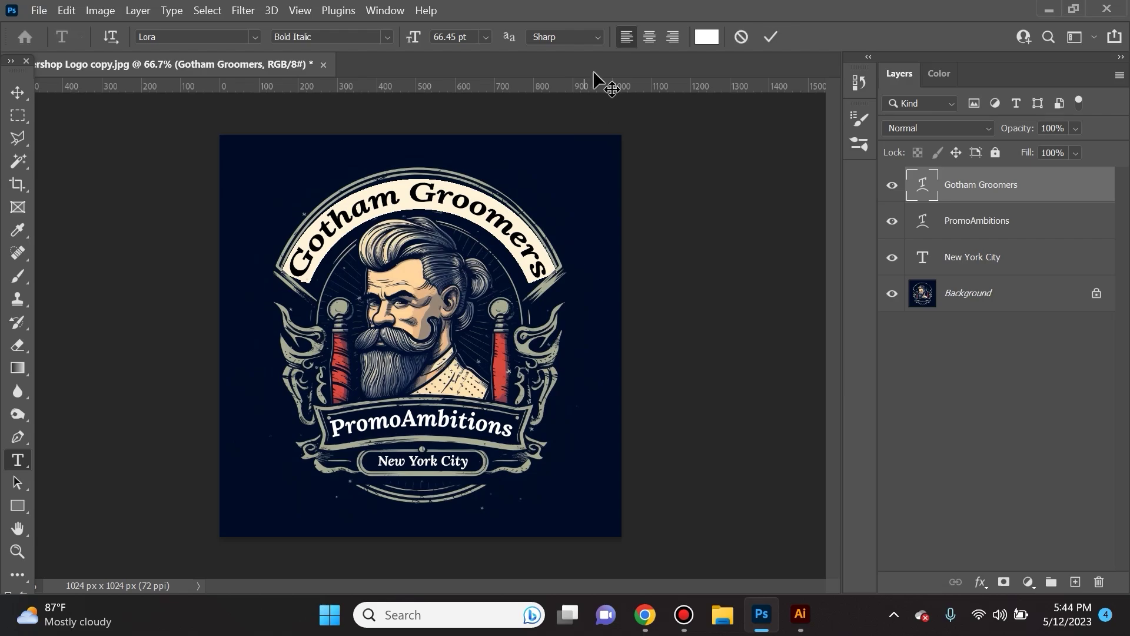
{"action": "left_click", "coordinate": [707, 36]}
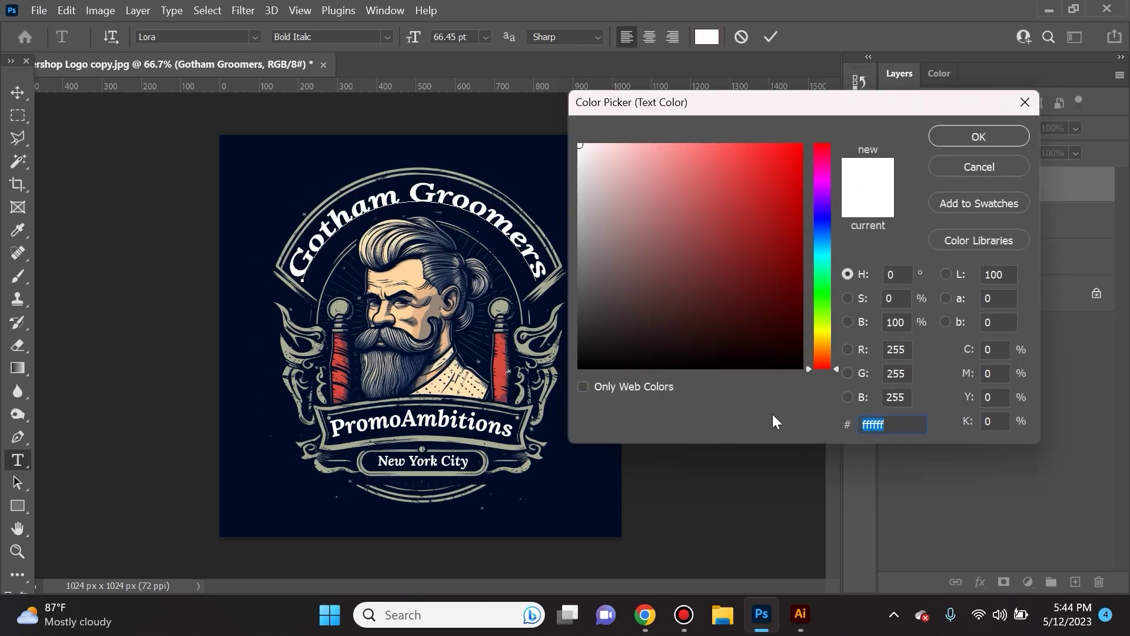
{"action": "key", "text": "ctrl+v"}
{"action": "left_click", "coordinate": [969, 137]}
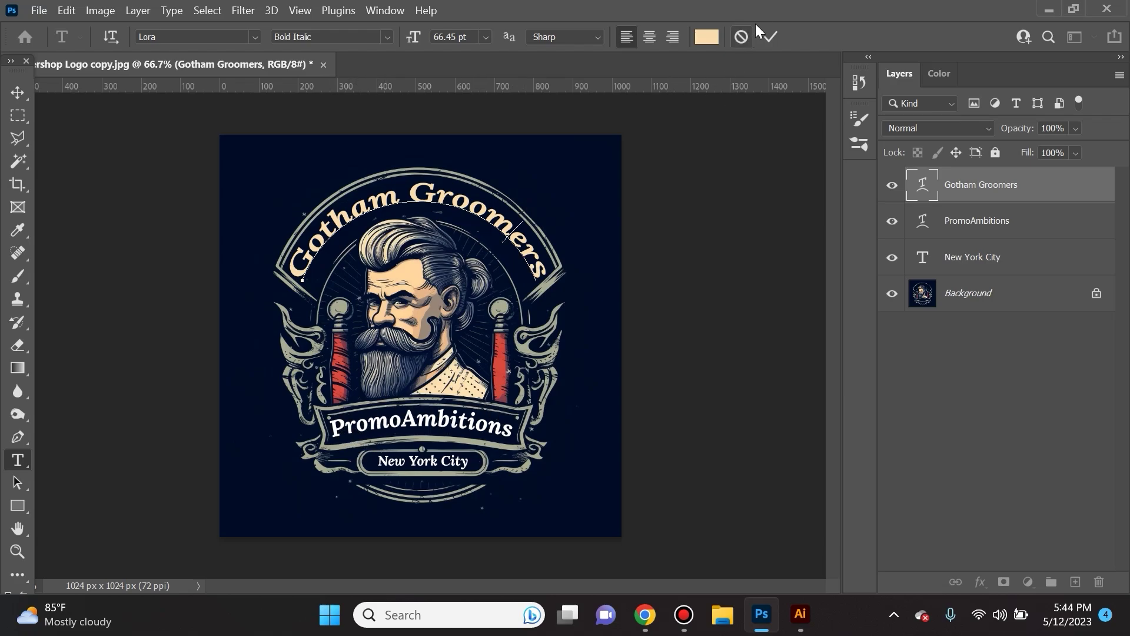
{"action": "left_click", "coordinate": [771, 36]}
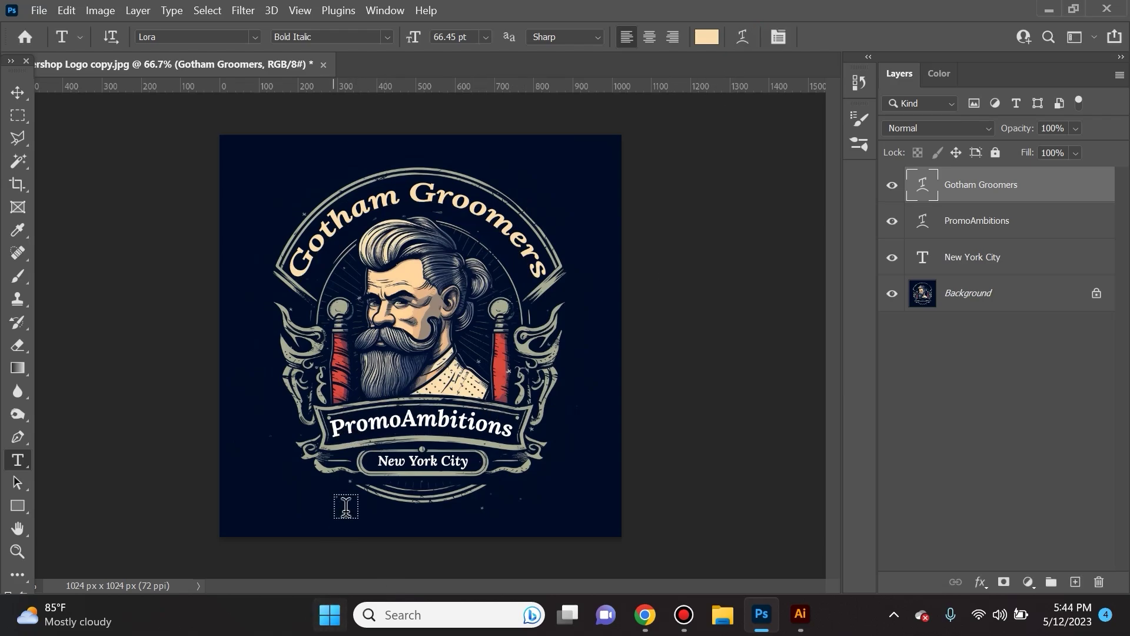
Recolour the PromoAmbitions text to FADEAE as well.
{"action": "left_click", "coordinate": [356, 427]}
{"action": "left_click_drag", "start_coordinate": [332, 425], "coordinate": [543, 428]}
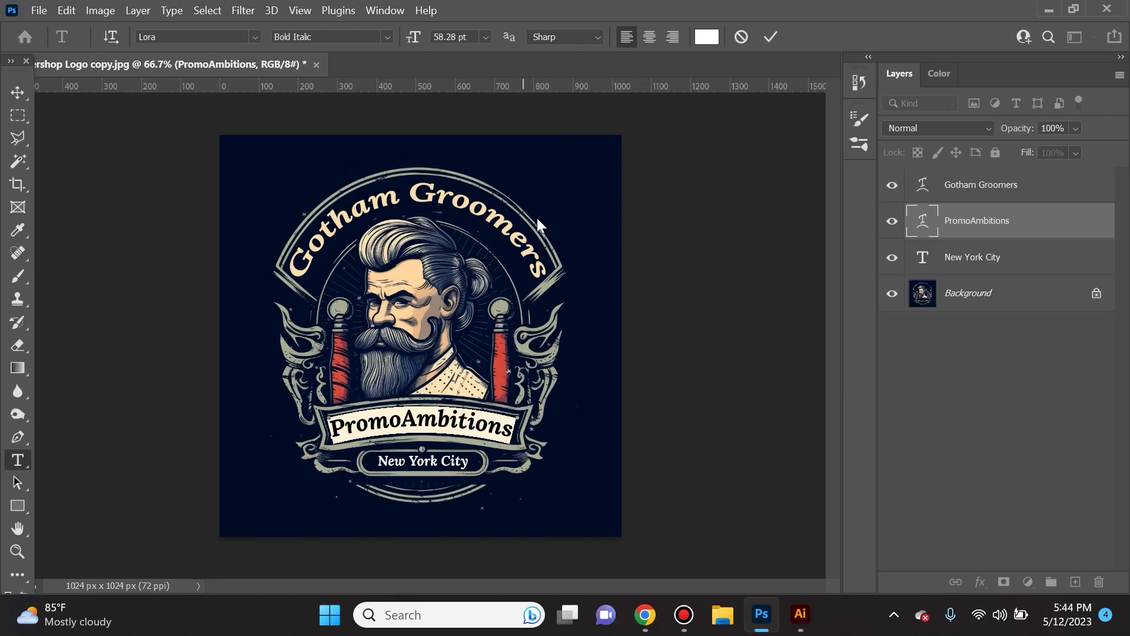
{"action": "left_click", "coordinate": [701, 37]}
{"action": "type", "text": "FADEAE"}
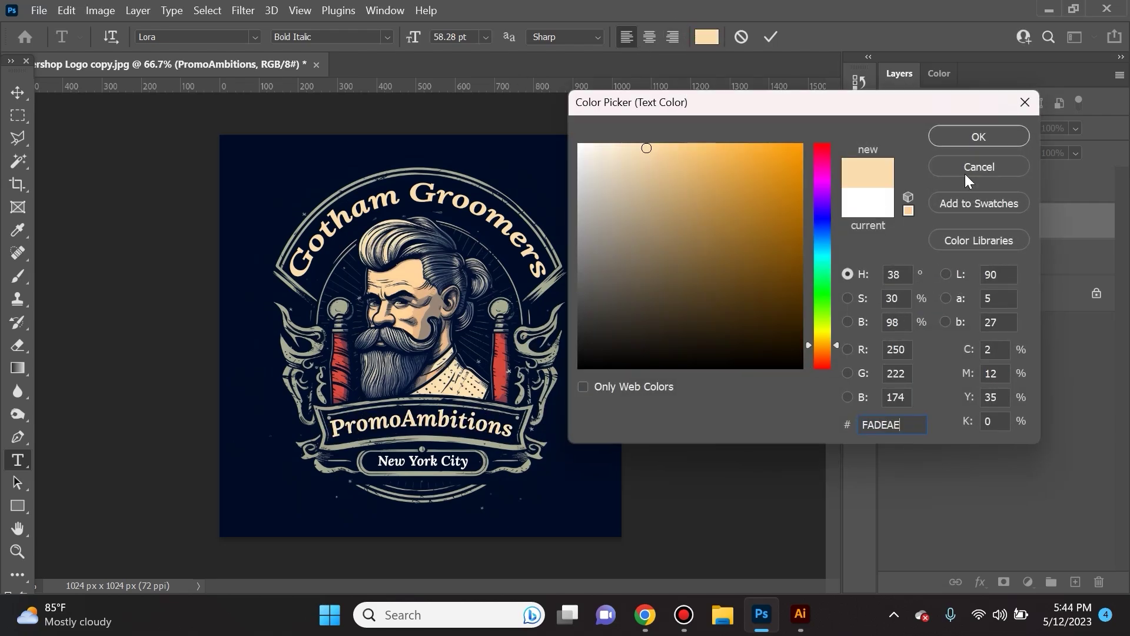
{"action": "left_click", "coordinate": [973, 137]}
{"action": "left_click", "coordinate": [771, 36]}
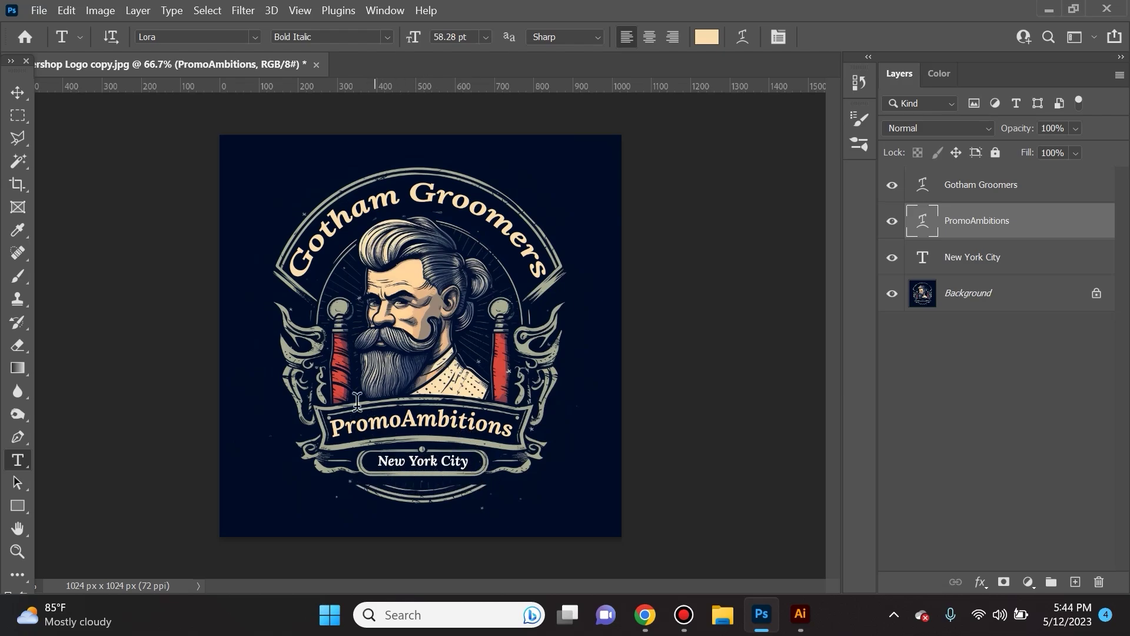
Make the New York City text red (e04a3c), sampled from the barber pole.
{"action": "left_click", "coordinate": [394, 458]}
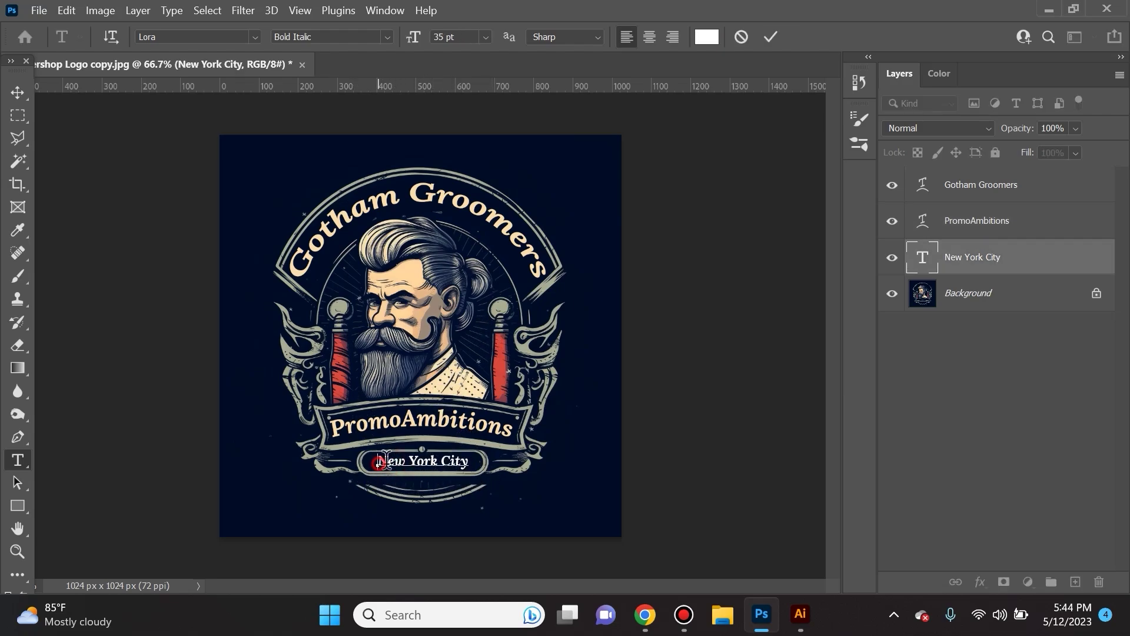
{"action": "left_click_drag", "start_coordinate": [387, 458], "coordinate": [492, 465]}
{"action": "left_click", "coordinate": [707, 36]}
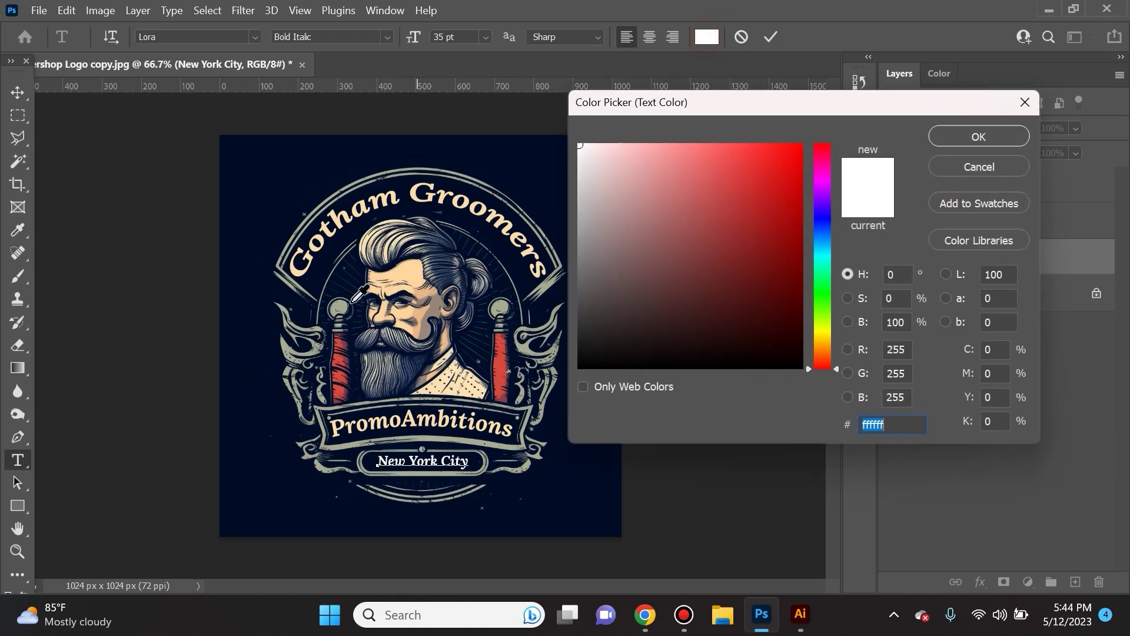
{"action": "left_click", "coordinate": [342, 358]}
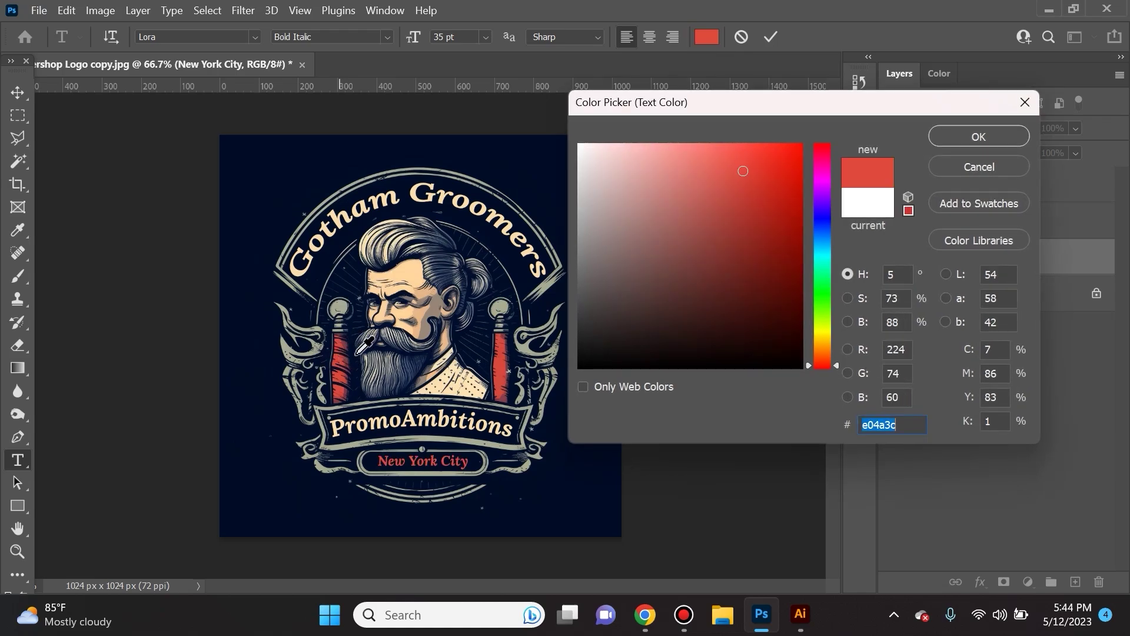
{"action": "left_click", "coordinate": [989, 135]}
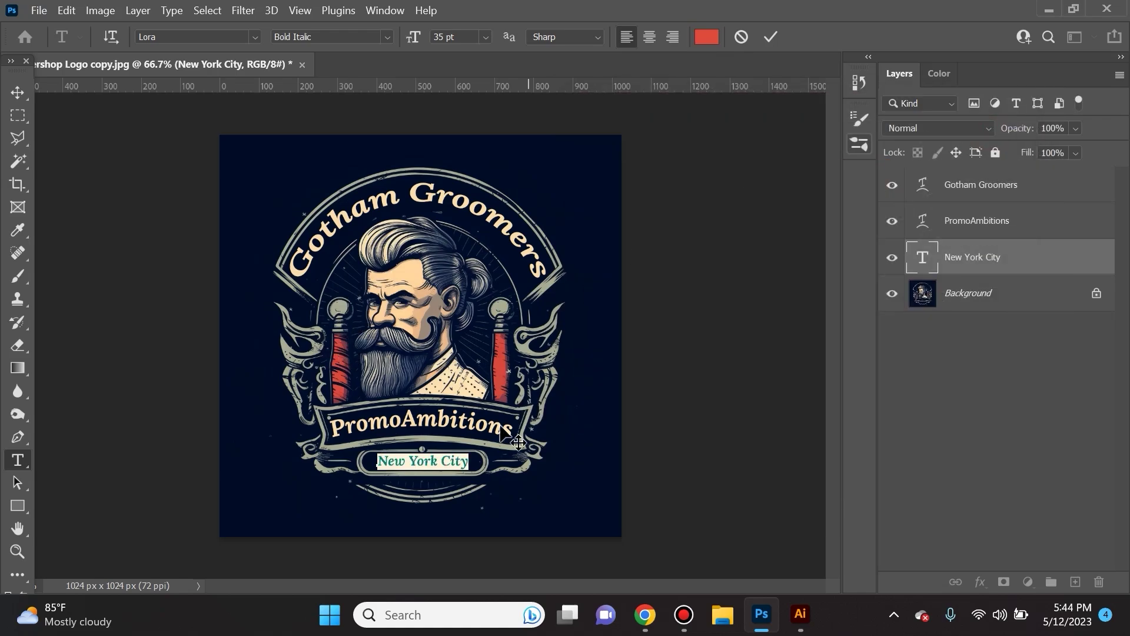
{"action": "left_click", "coordinate": [451, 456]}
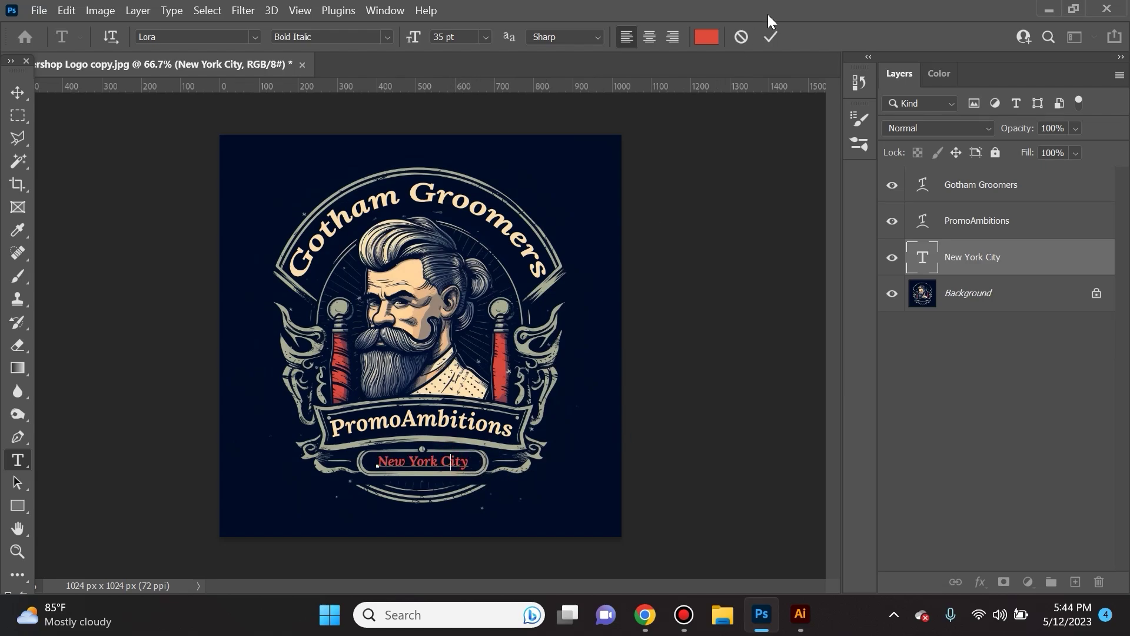
{"action": "left_click", "coordinate": [773, 37]}
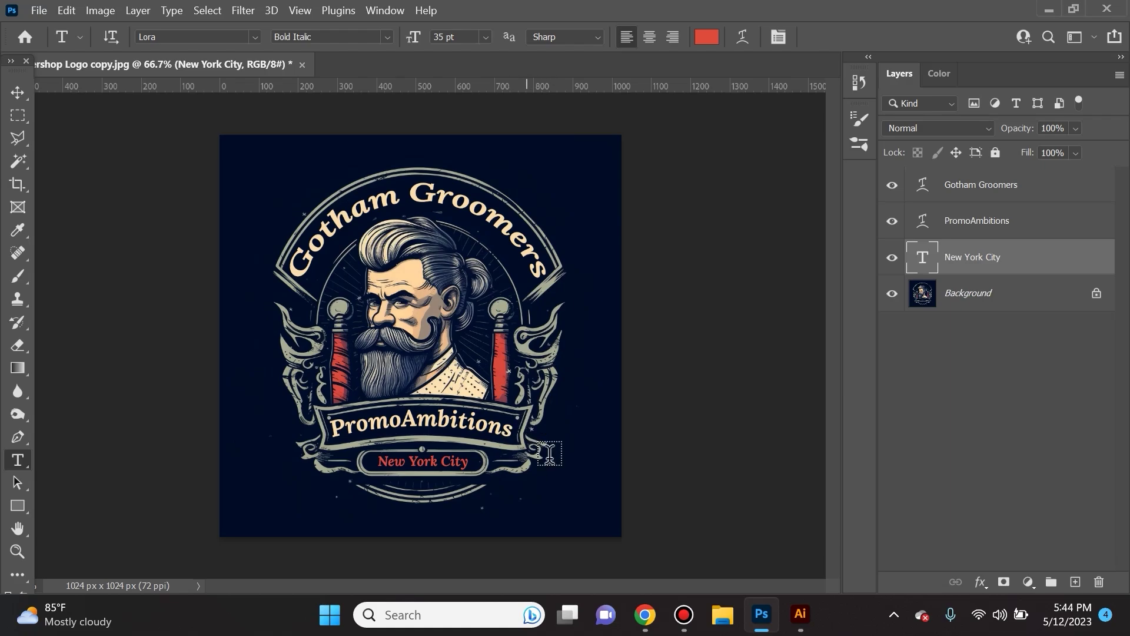
{"action": "key", "text": "ctrl+plus"}
{"action": "key", "text": "ctrl+minus"}
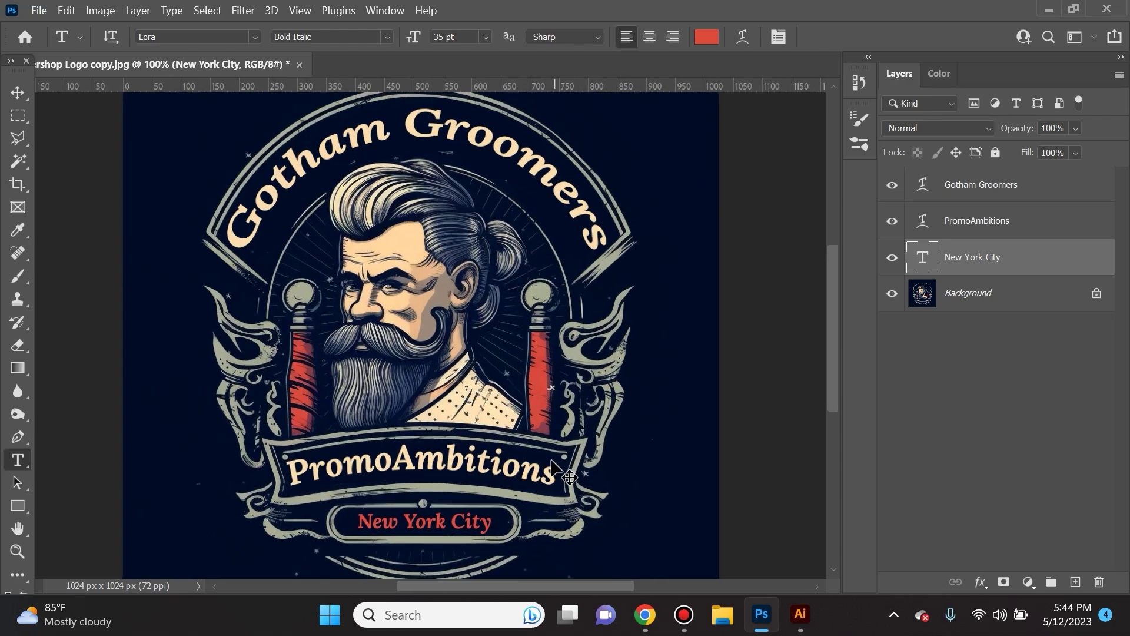